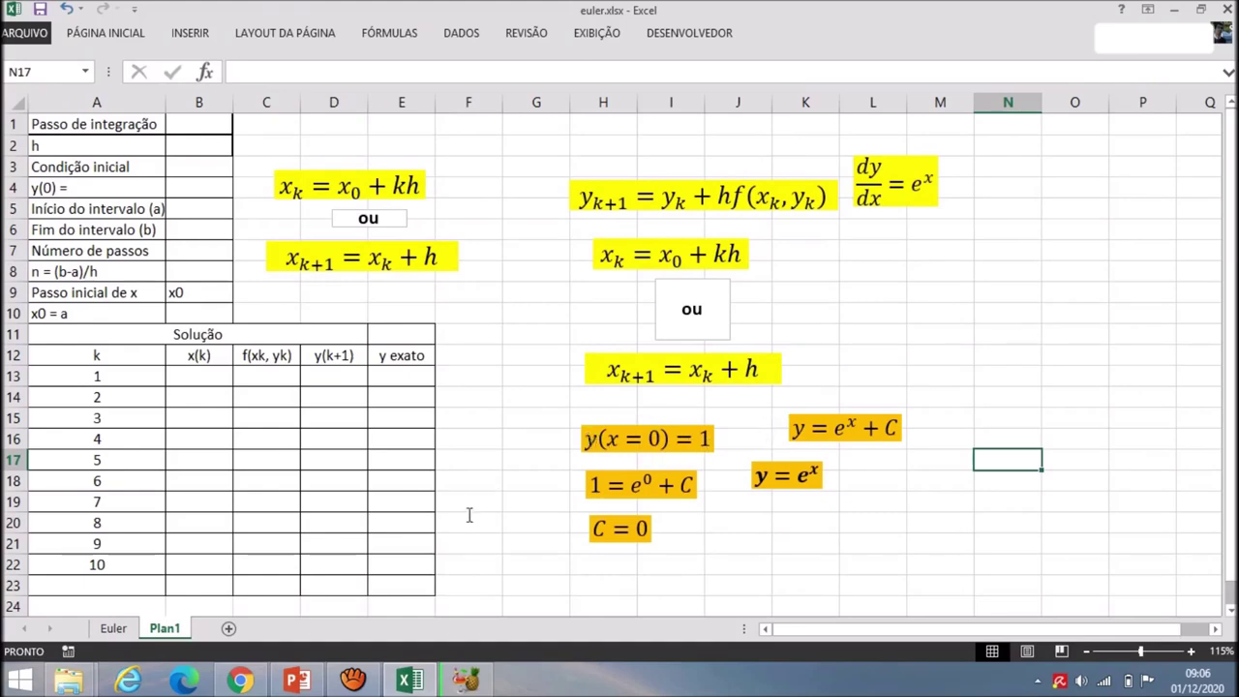
- Check the Euler method Example 1 slide in PowerPoint, return to Excel, and set the integration step h to 0,1 in B2
{"action": "left_click", "coordinate": [296, 681]}
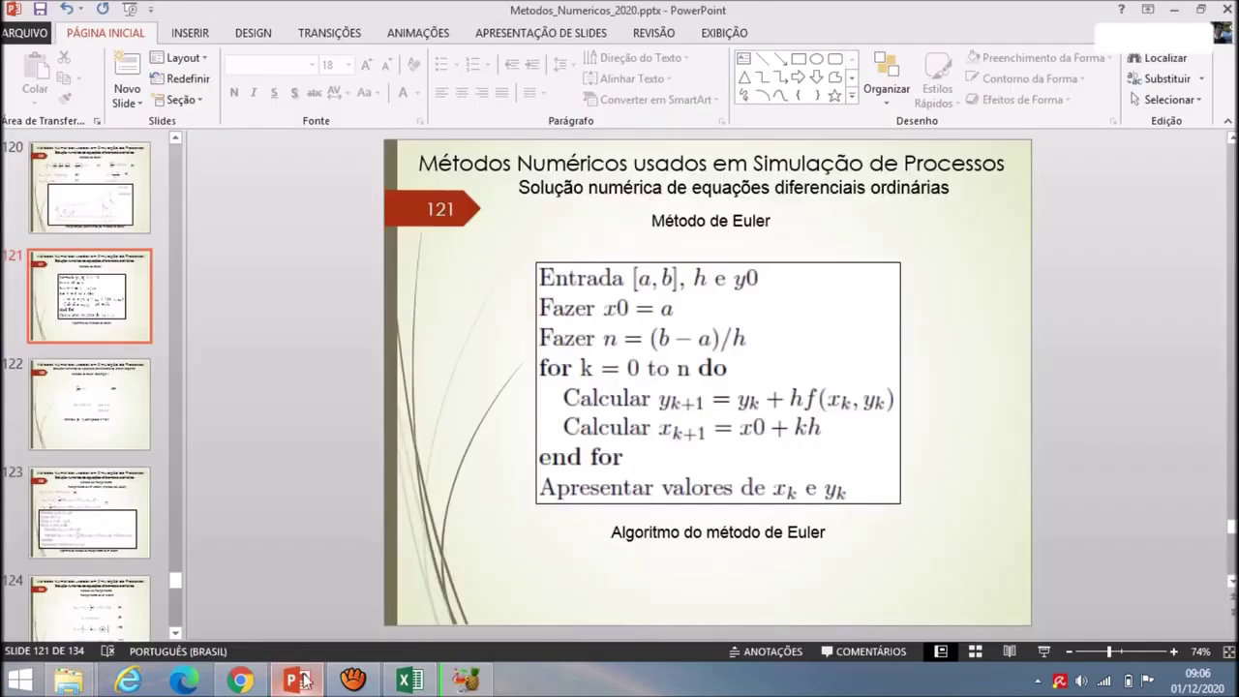
{"action": "scroll", "coordinate": [430, 590], "scroll_direction": "down", "scroll_amount": 1}
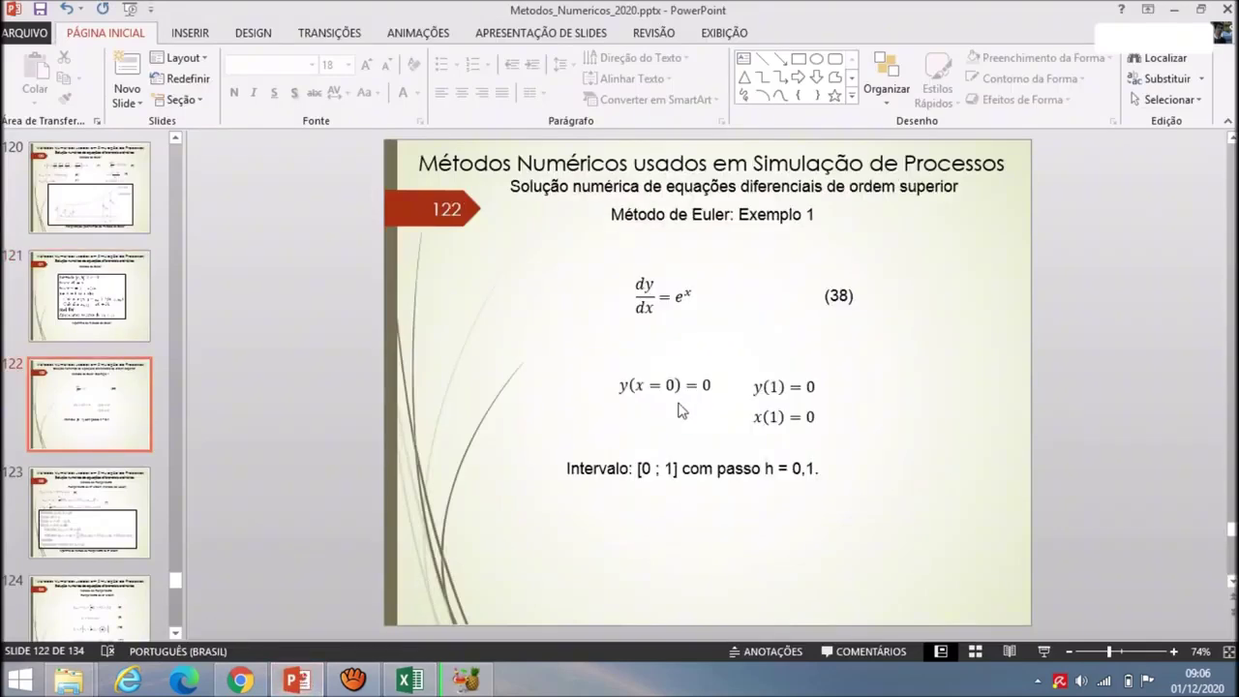
{"action": "key", "text": "alt+Tab"}
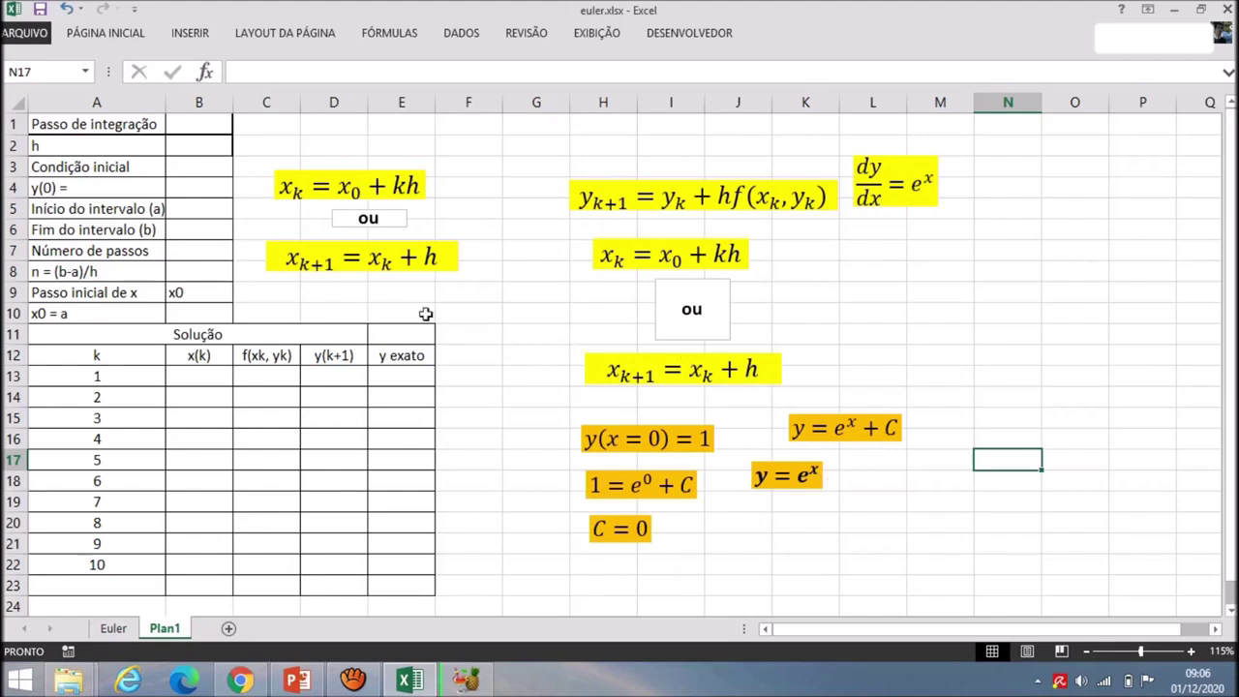
{"action": "left_click", "coordinate": [218, 146]}
{"action": "type", "text": "0,1"}
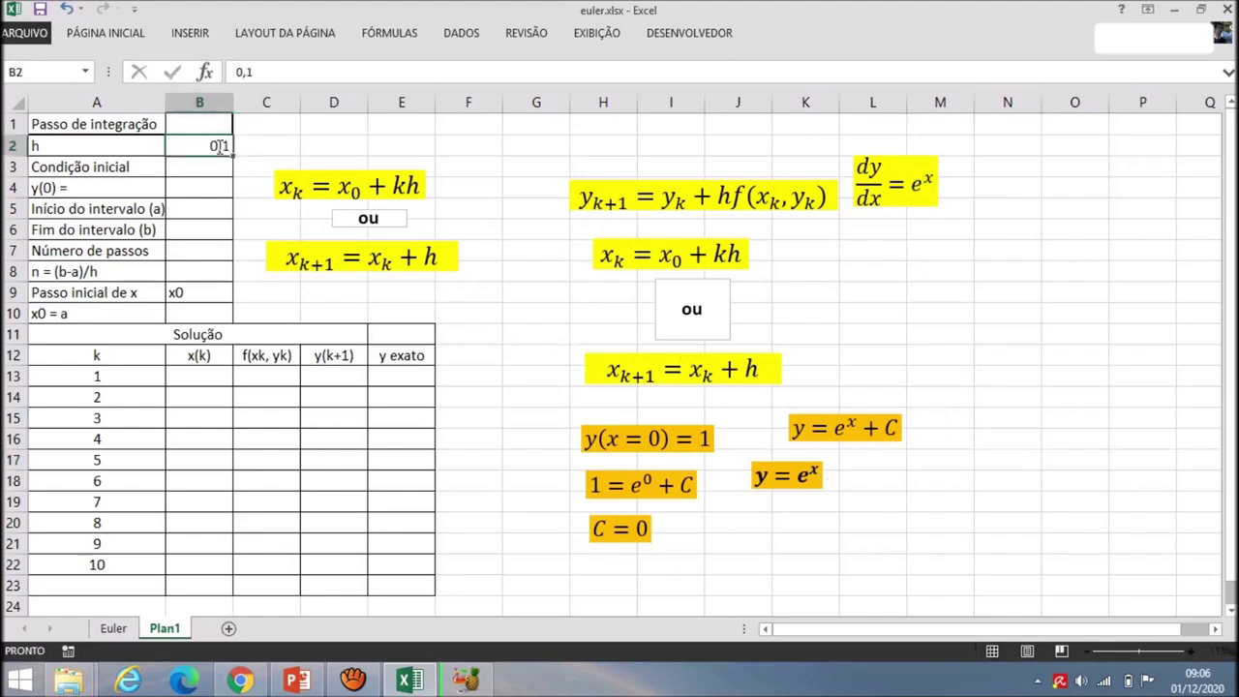
{"action": "key", "text": "Return"}
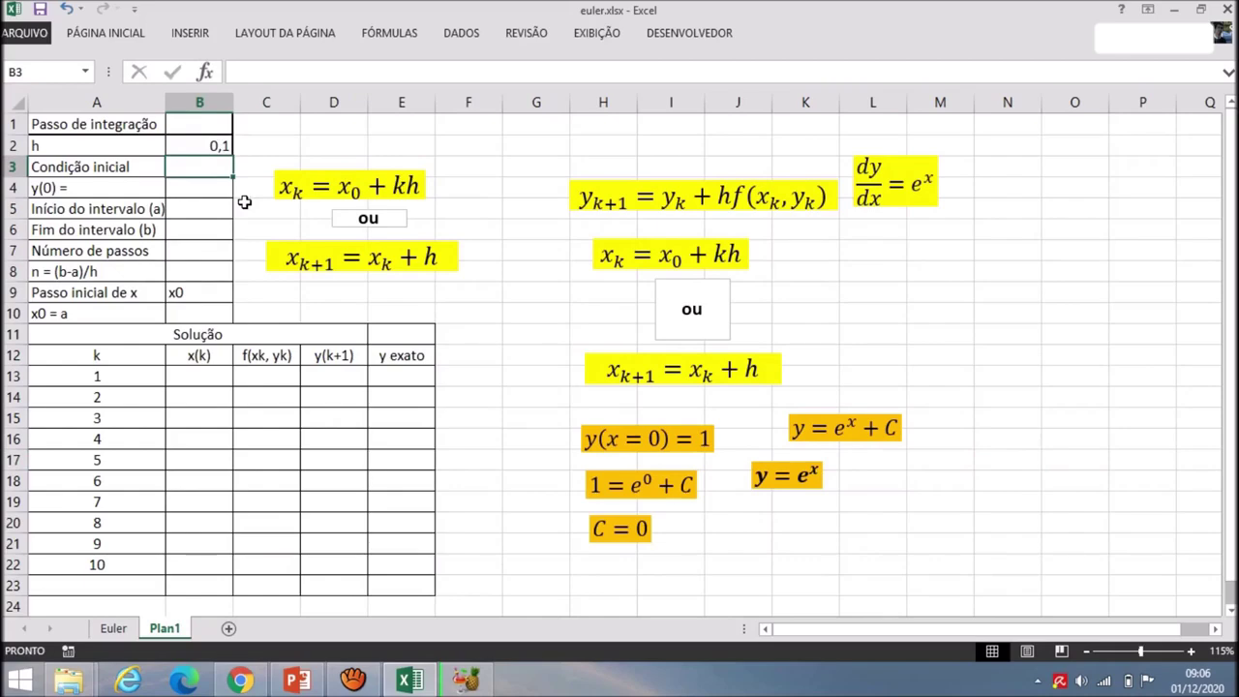
- Review the Euler example and algorithm slides in PowerPoint, return to Excel, and set the initial condition y(0) to 1 in B4
{"action": "left_click", "coordinate": [301, 679]}
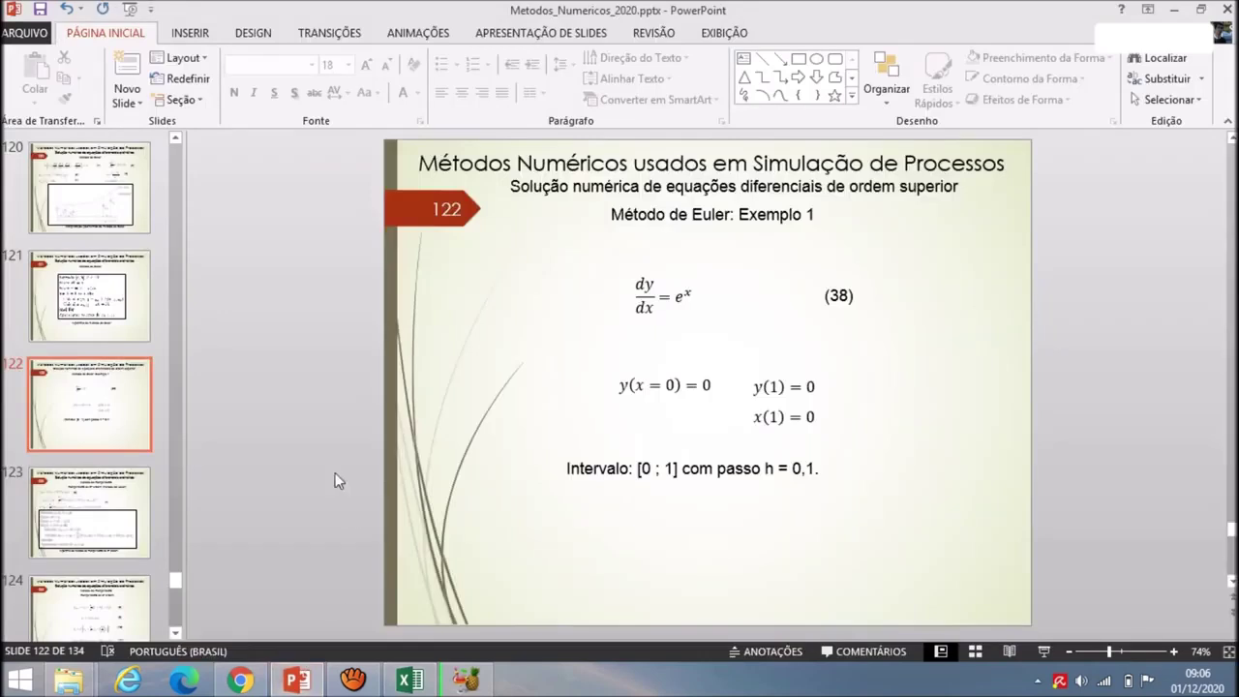
{"action": "key", "text": "Page_Up"}
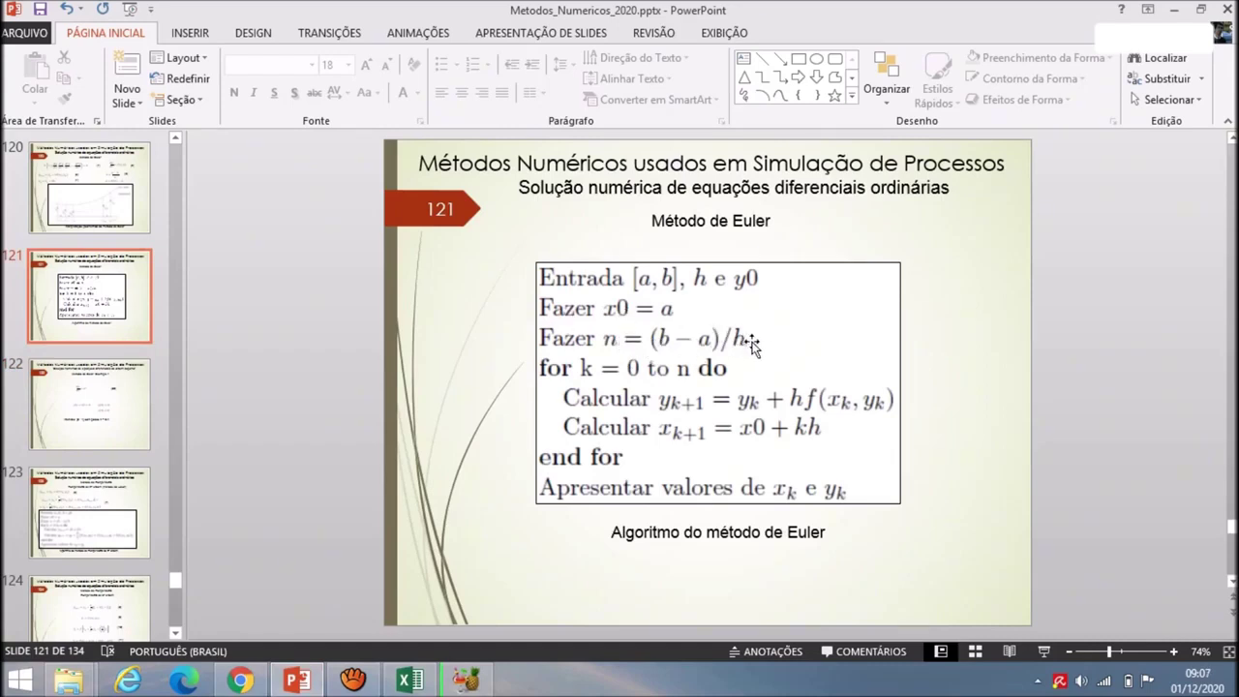
{"action": "key", "text": "alt+Tab"}
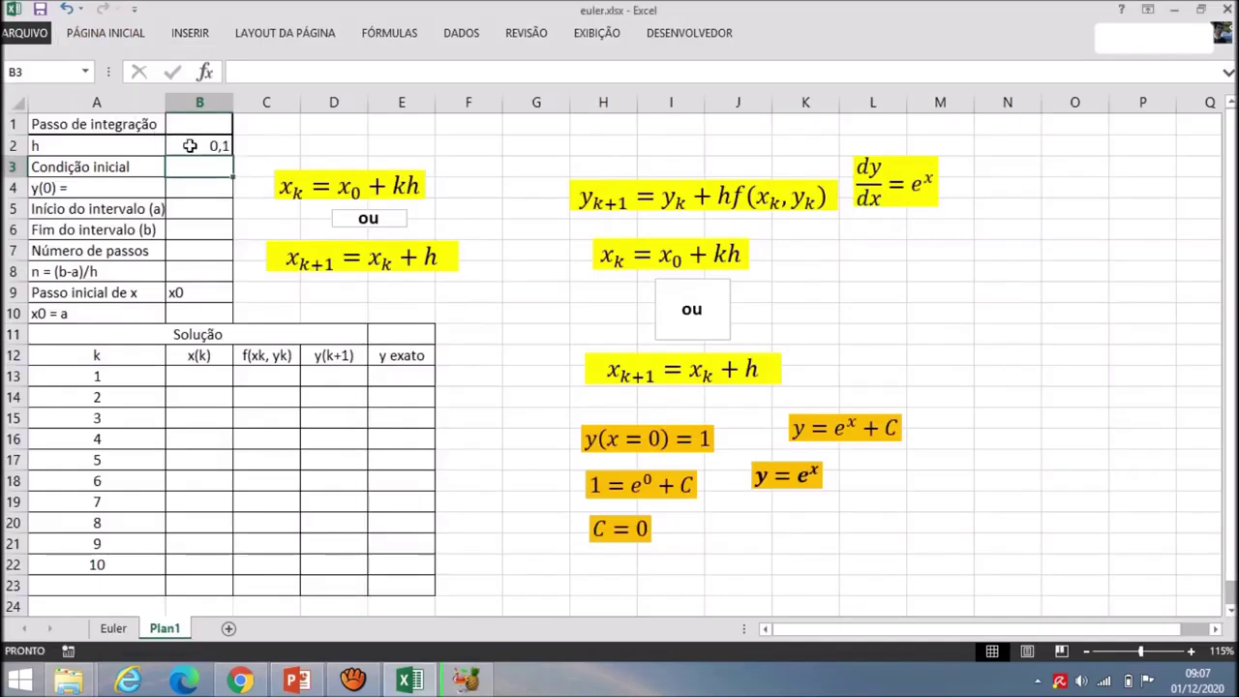
{"action": "key", "text": "alt+Tab"}
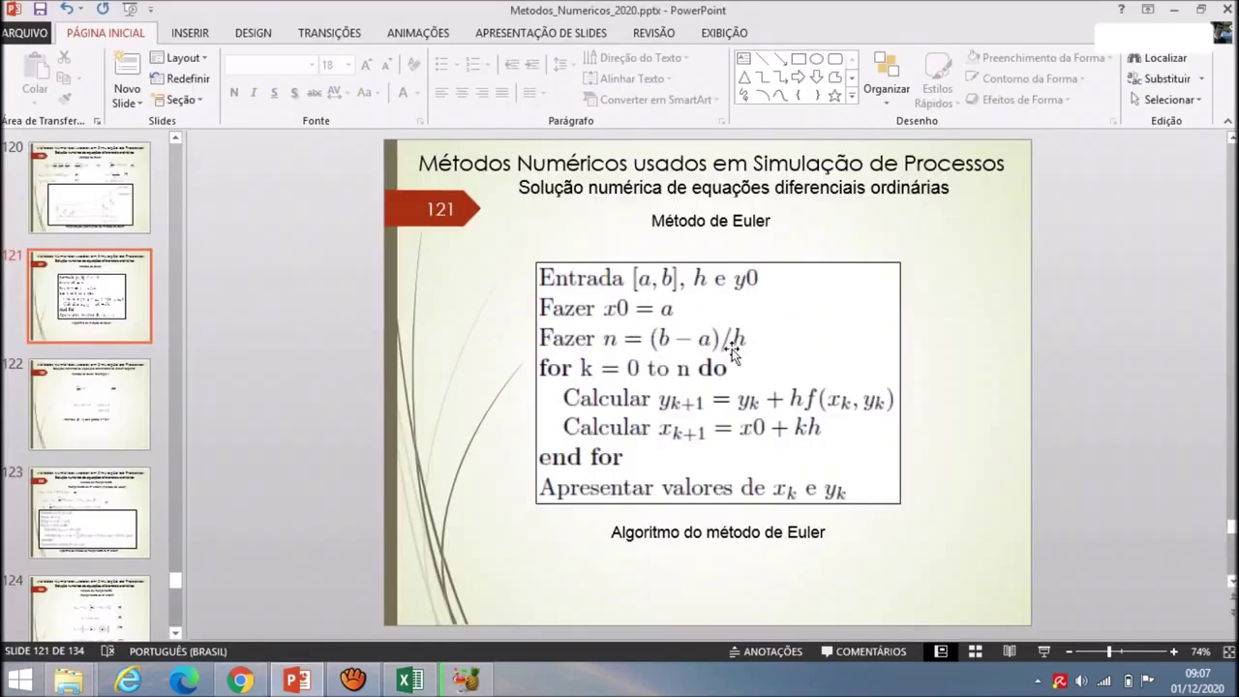
{"action": "key", "text": "alt+Tab"}
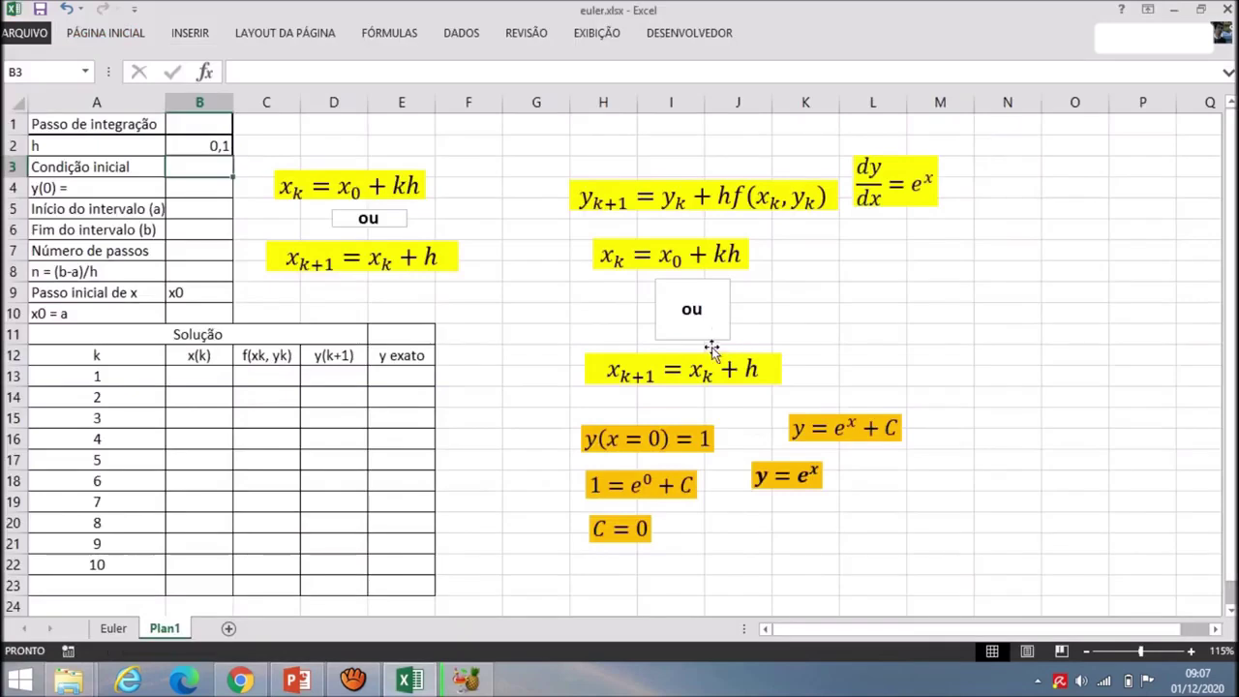
{"action": "left_click", "coordinate": [208, 189]}
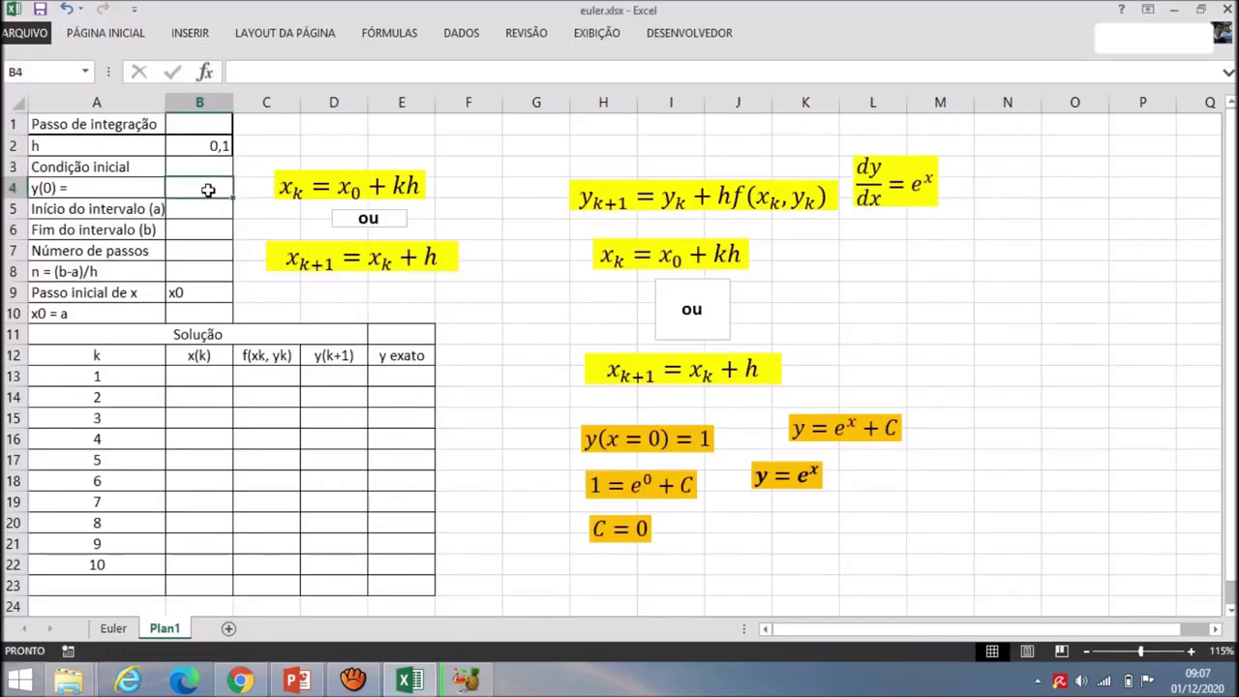
{"action": "type", "text": "1"}
{"action": "key", "text": "Return"}
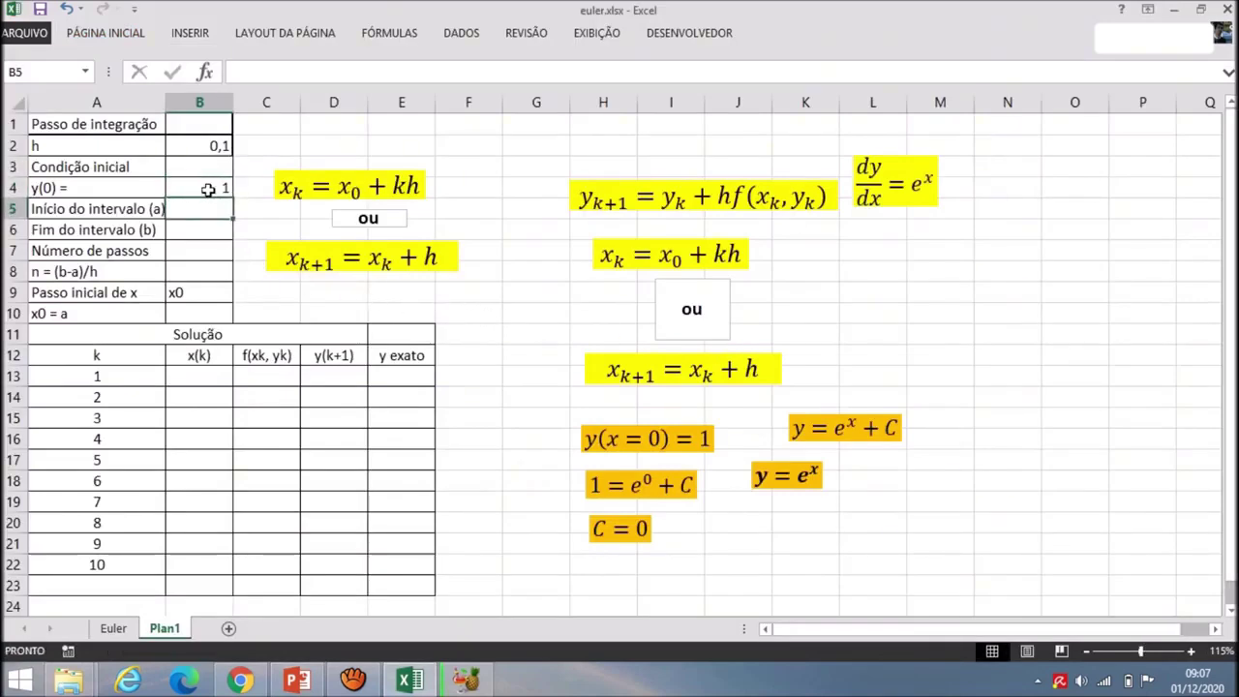
- Set the interval start (a) to 0 in B5 and the interval end (b) to 1 in B6
{"action": "type", "text": "0"}
{"action": "key", "text": "Return"}
{"action": "type", "text": "1"}
{"action": "key", "text": "Return"}
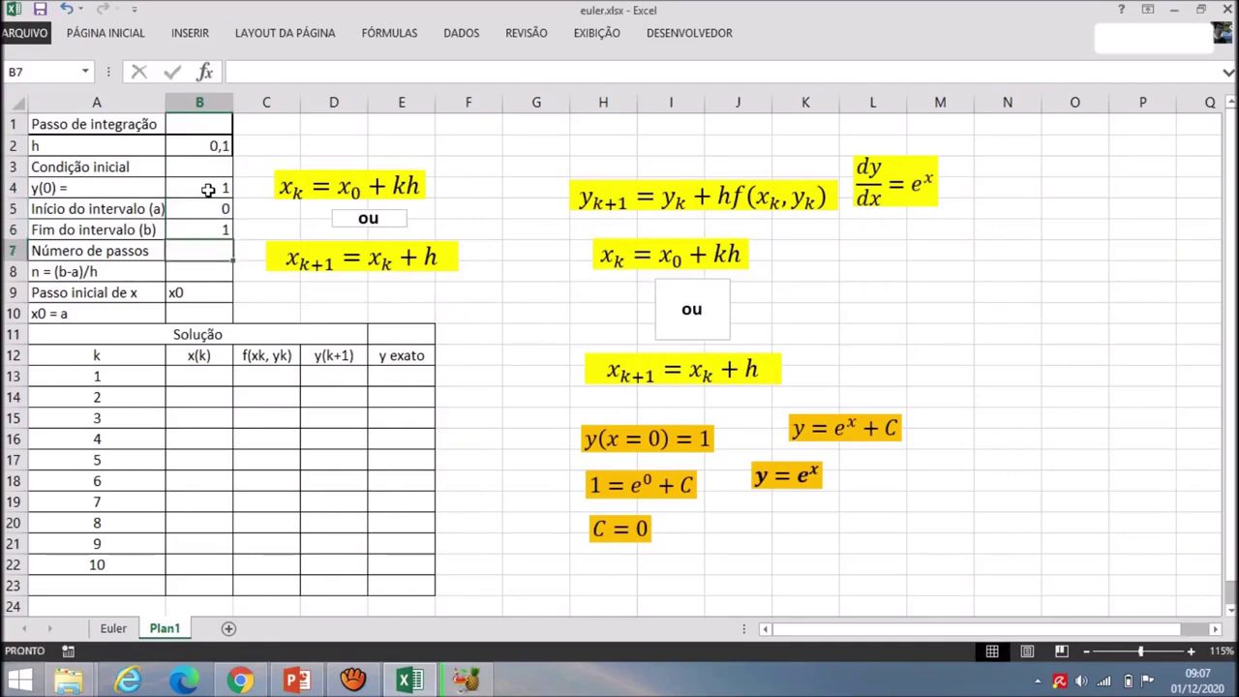
- Calculate the number of steps in B7 with the formula =(B6-B5)/B2
{"action": "type", "text": "=("}
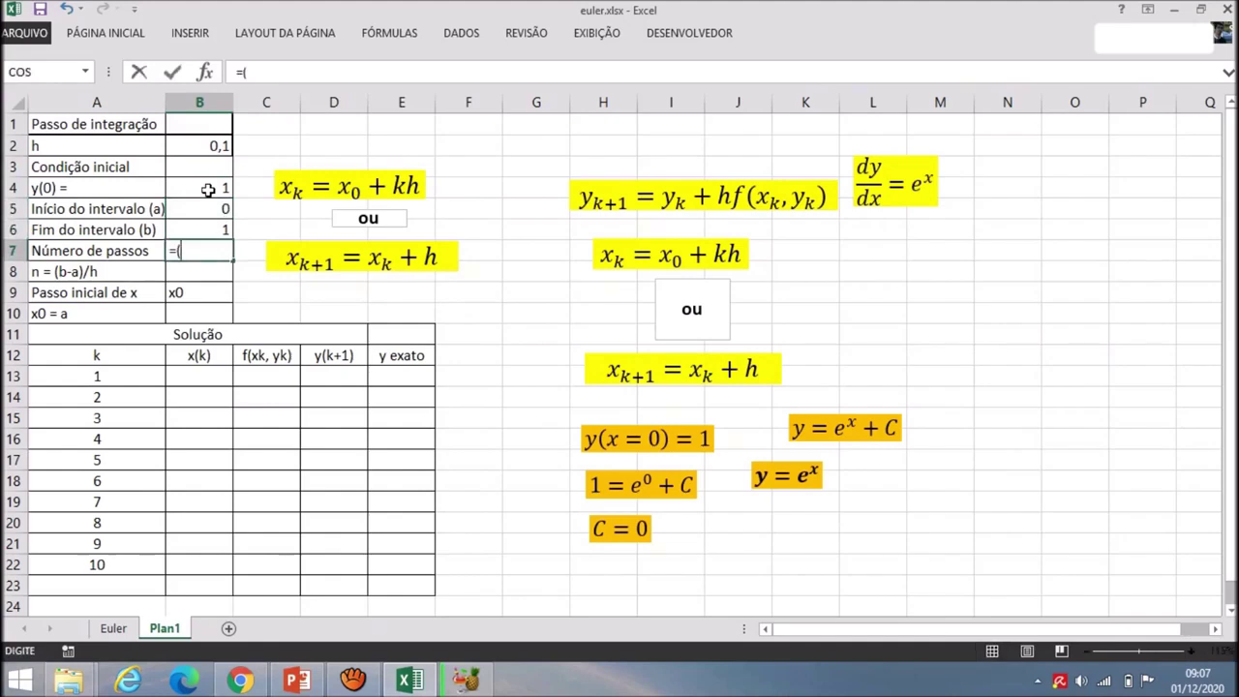
{"action": "type", "text": "b6-"}
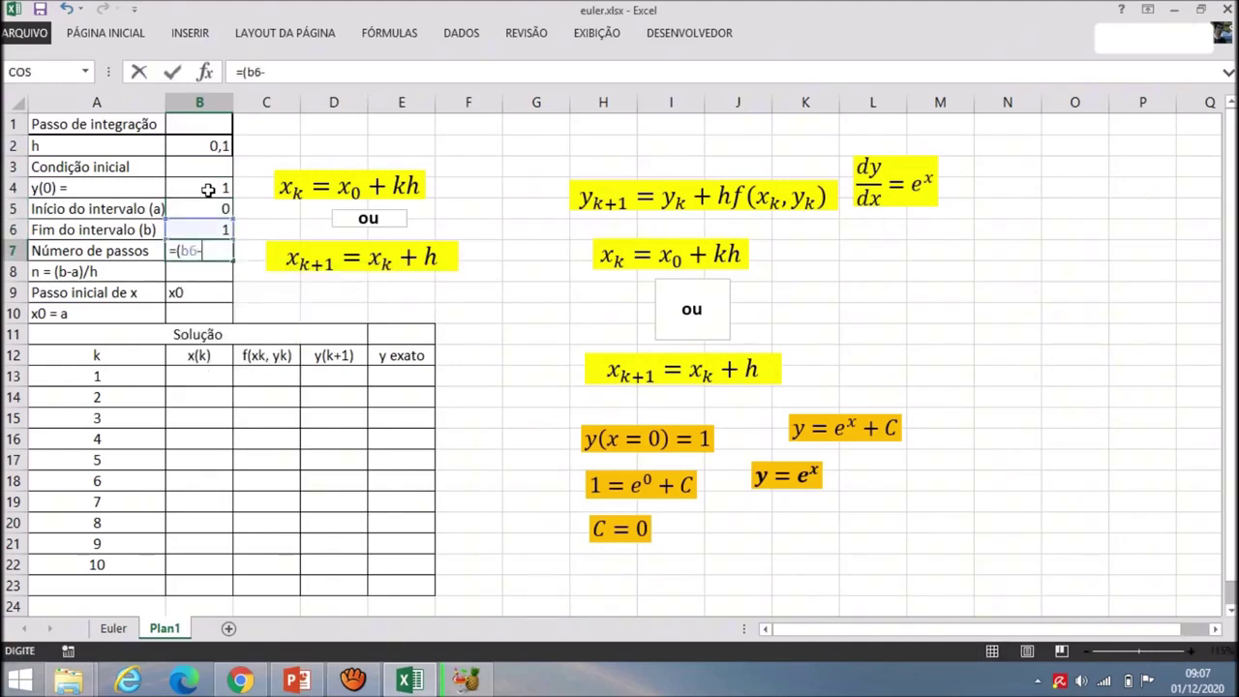
{"action": "type", "text": "b5"}
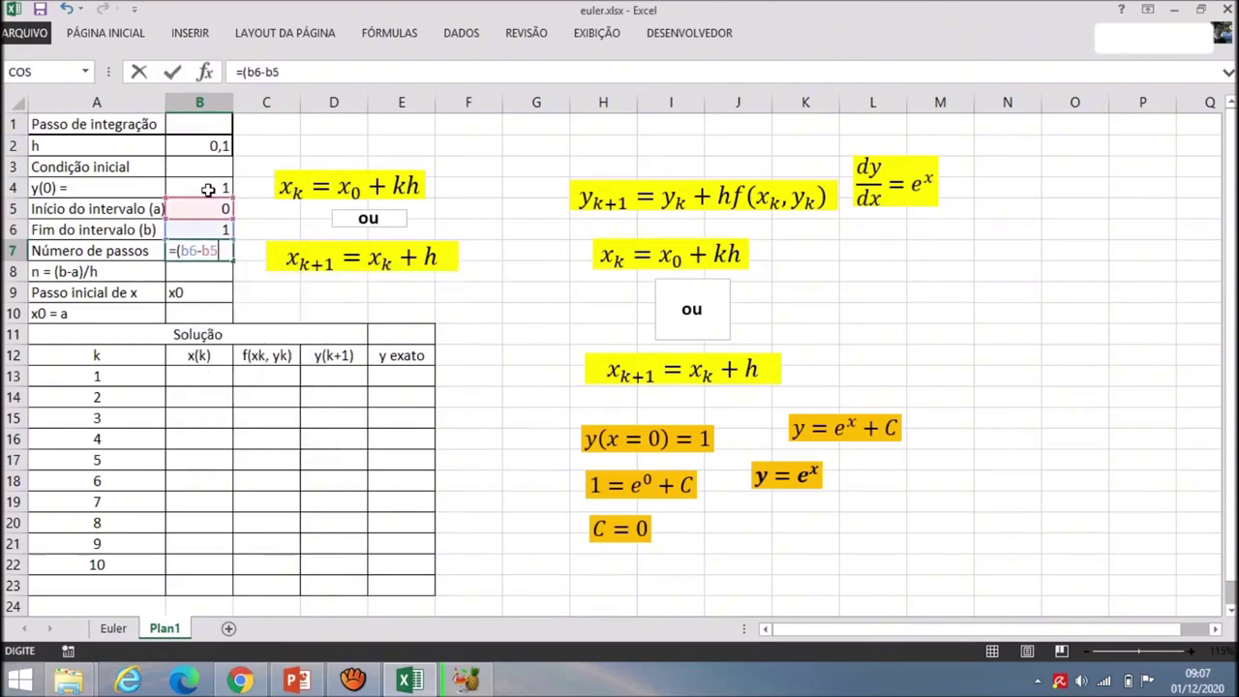
{"action": "type", "text": ")/b2"}
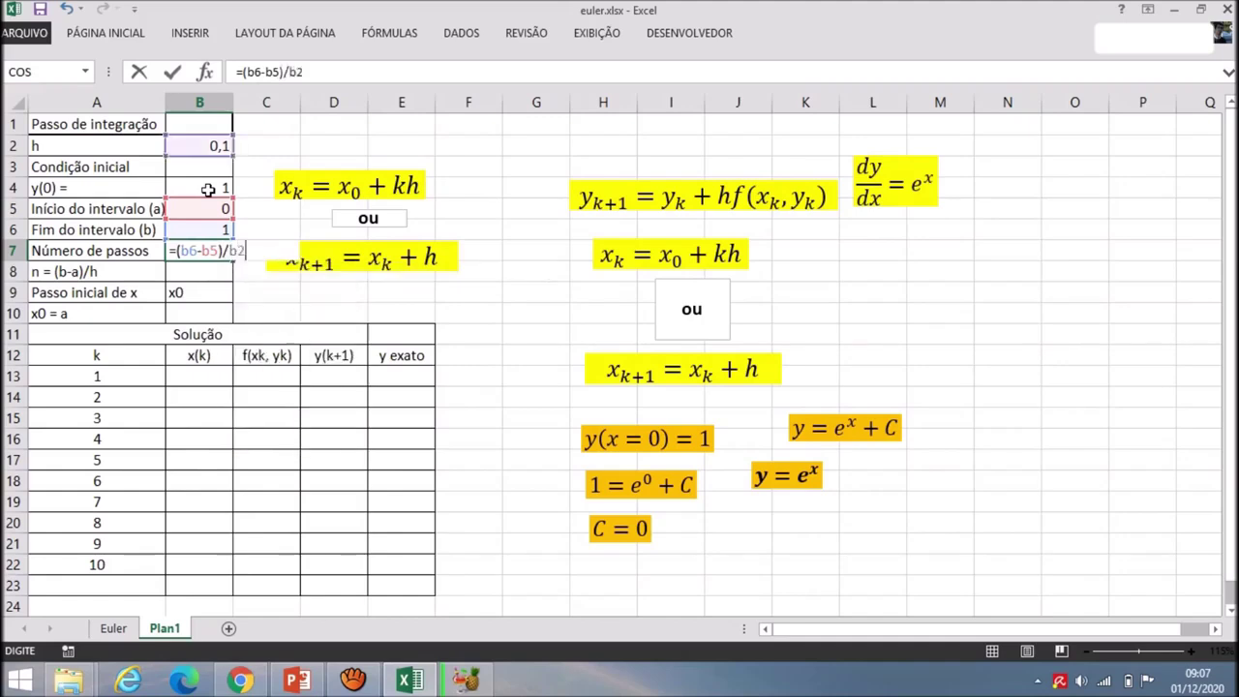
{"action": "key", "text": "Return"}
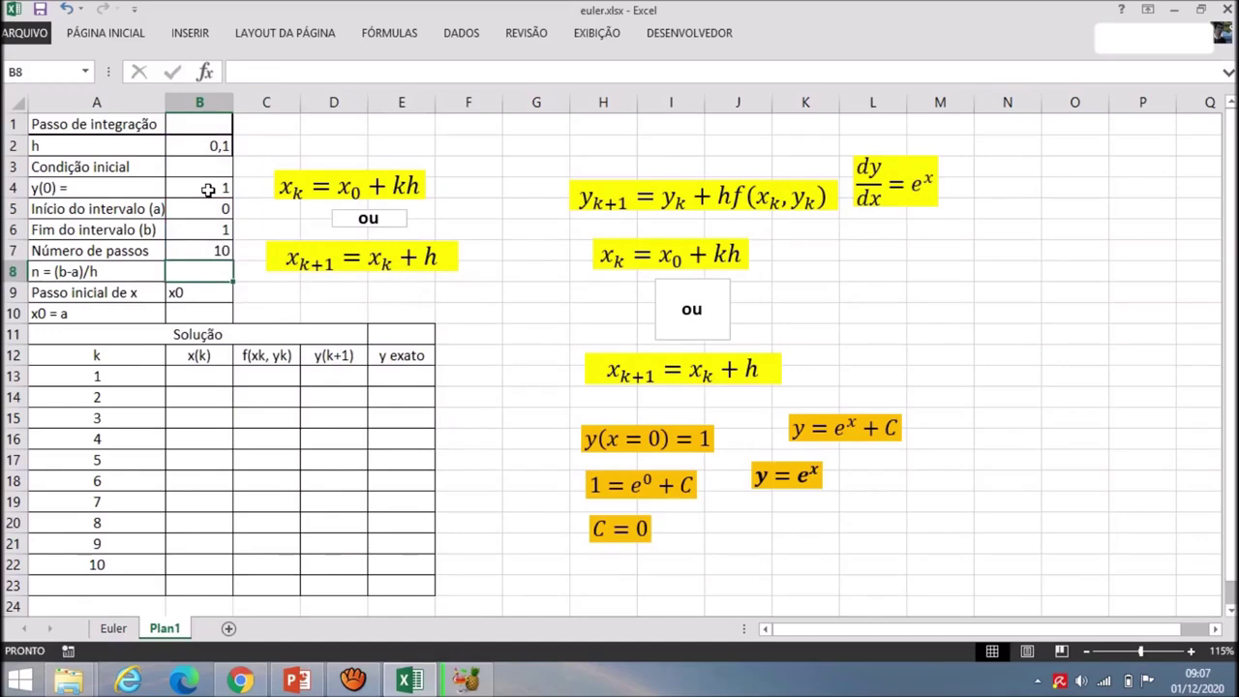
- Try an integration step h of 0,02 in B2, look over the solution table's rows, and undo the change
{"action": "key", "text": "Up"}
{"action": "key", "text": "Up"}
{"action": "key", "text": "Up"}
{"action": "key", "text": "Up"}
{"action": "key", "text": "Up"}
{"action": "key", "text": "Up"}
{"action": "key", "text": "Up"}
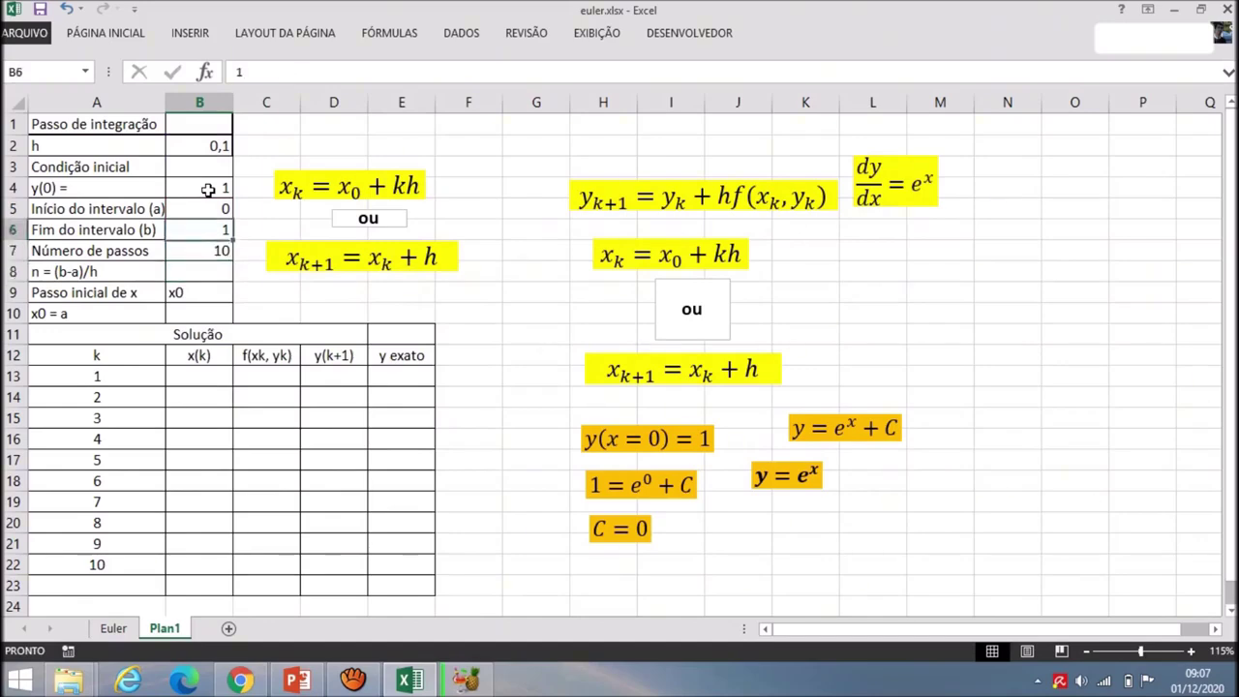
{"action": "type", "text": "0,"}
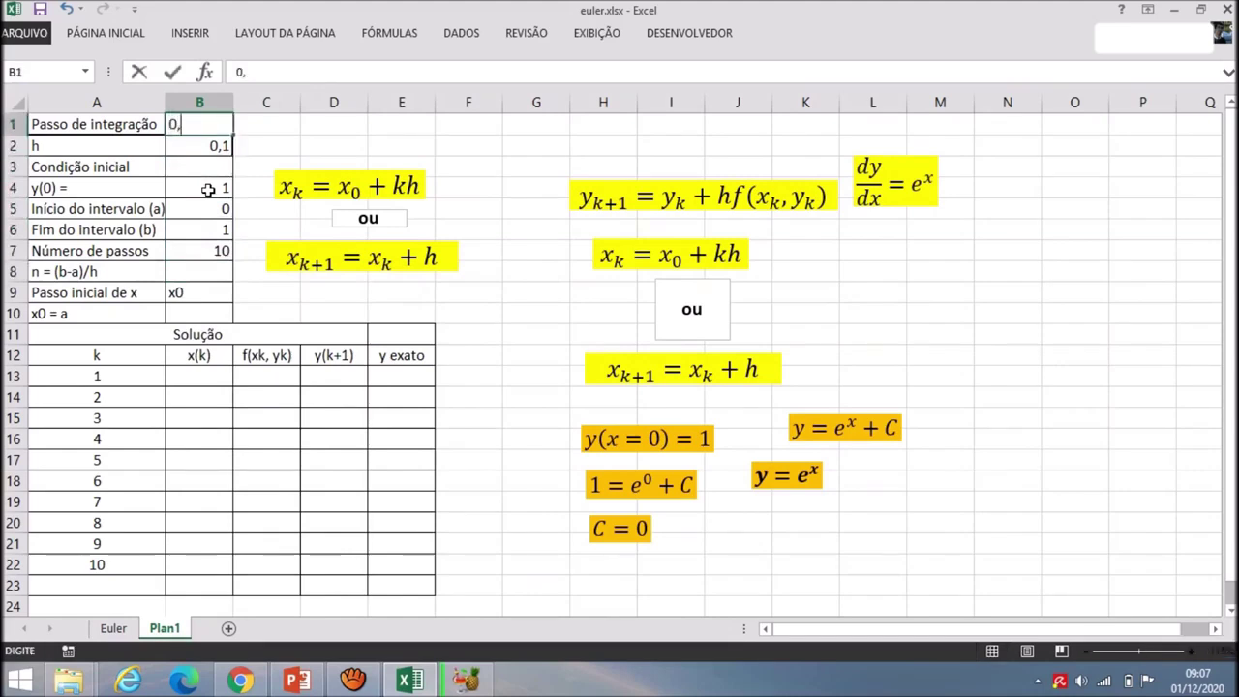
{"action": "key", "text": "Escape"}
{"action": "key", "text": "Down"}
{"action": "type", "text": "0,02"}
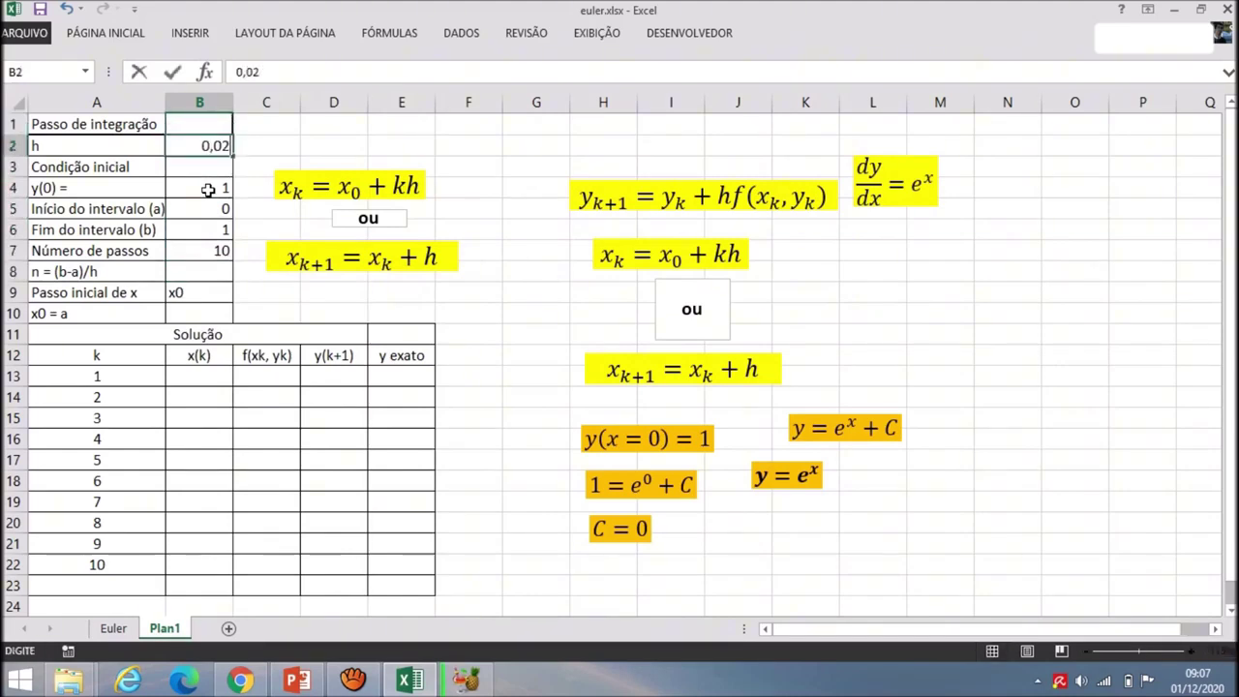
{"action": "key", "text": "Down"}
{"action": "key", "text": "Down"}
{"action": "key", "text": "Down"}
{"action": "key", "text": "Down"}
{"action": "key", "text": "Down"}
{"action": "key", "text": "Down"}
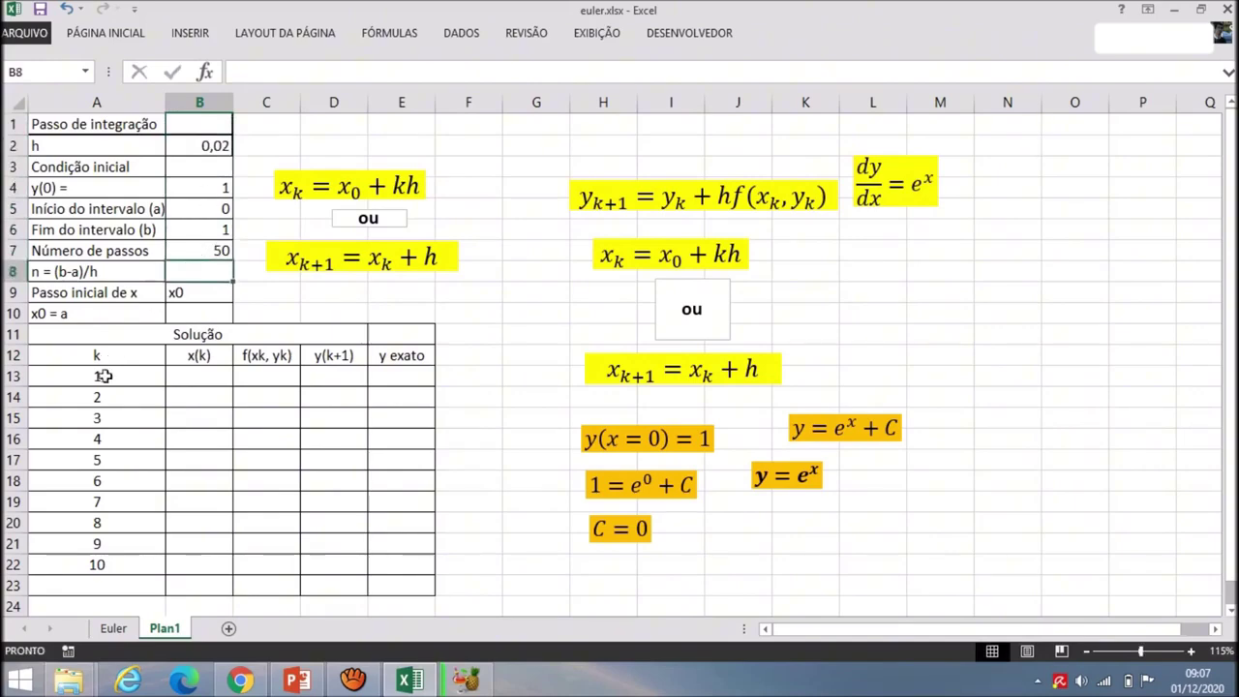
{"action": "scroll", "coordinate": [102, 445], "scroll_direction": "down", "scroll_amount": 5}
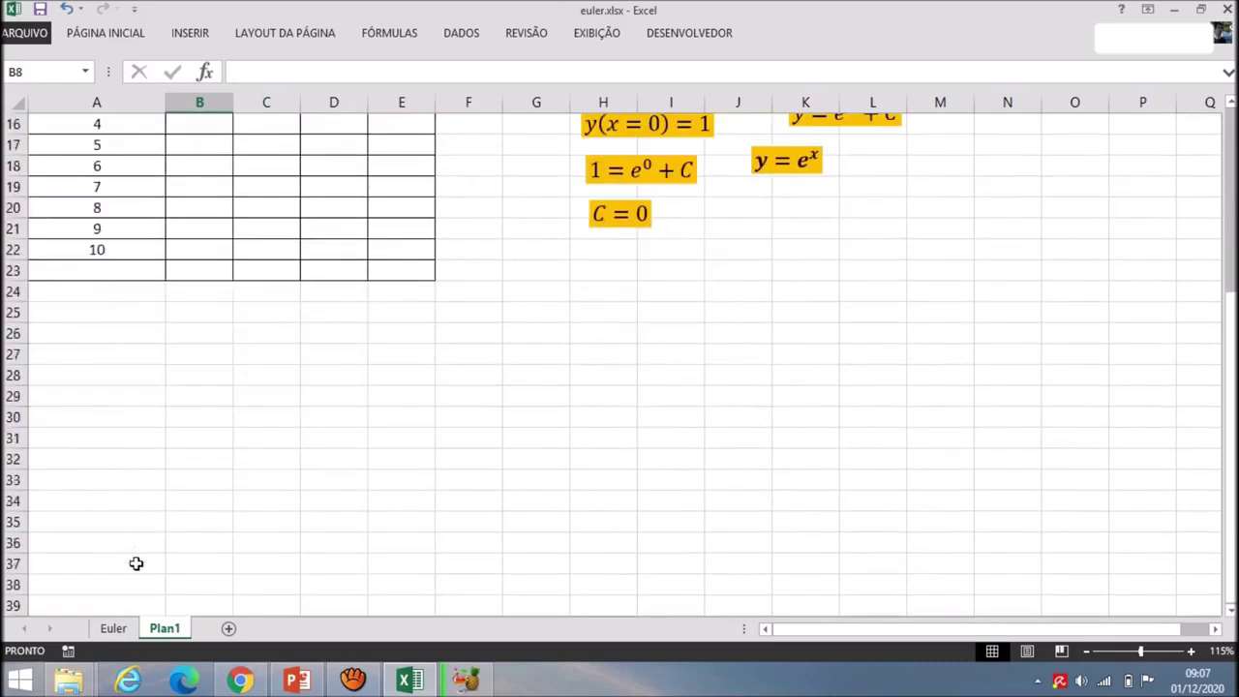
{"action": "scroll", "coordinate": [136, 563], "scroll_direction": "up", "scroll_amount": 5}
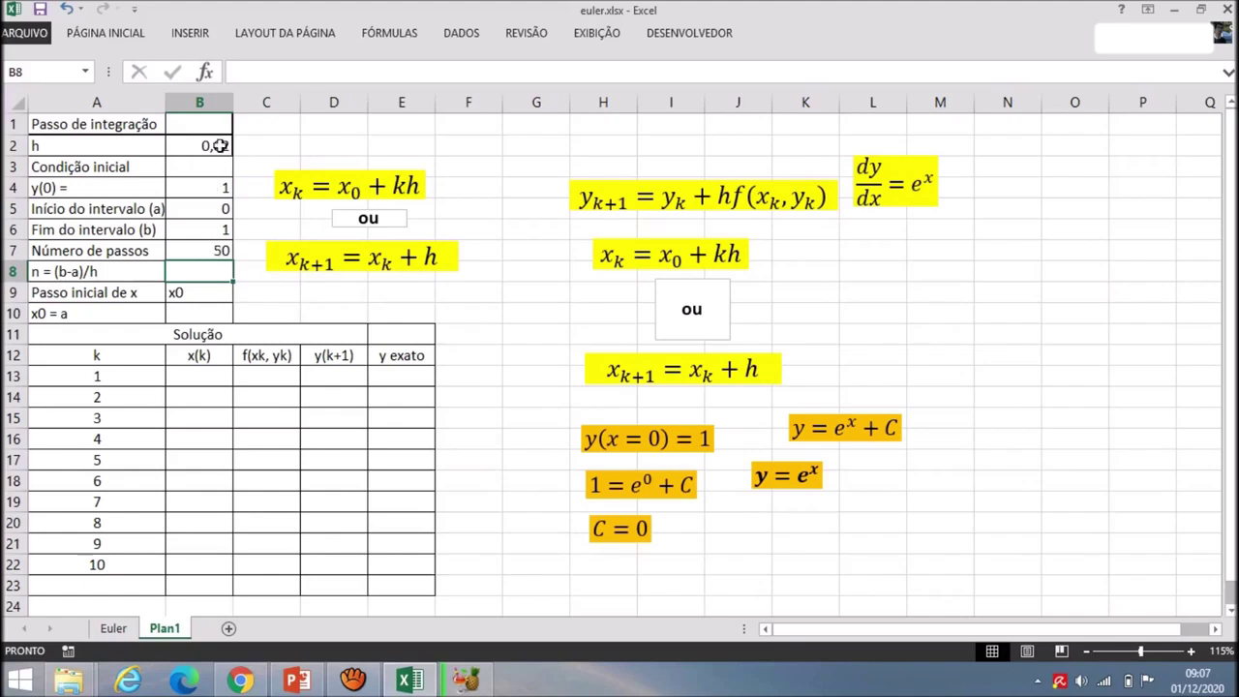
{"action": "key", "text": "ctrl+z"}
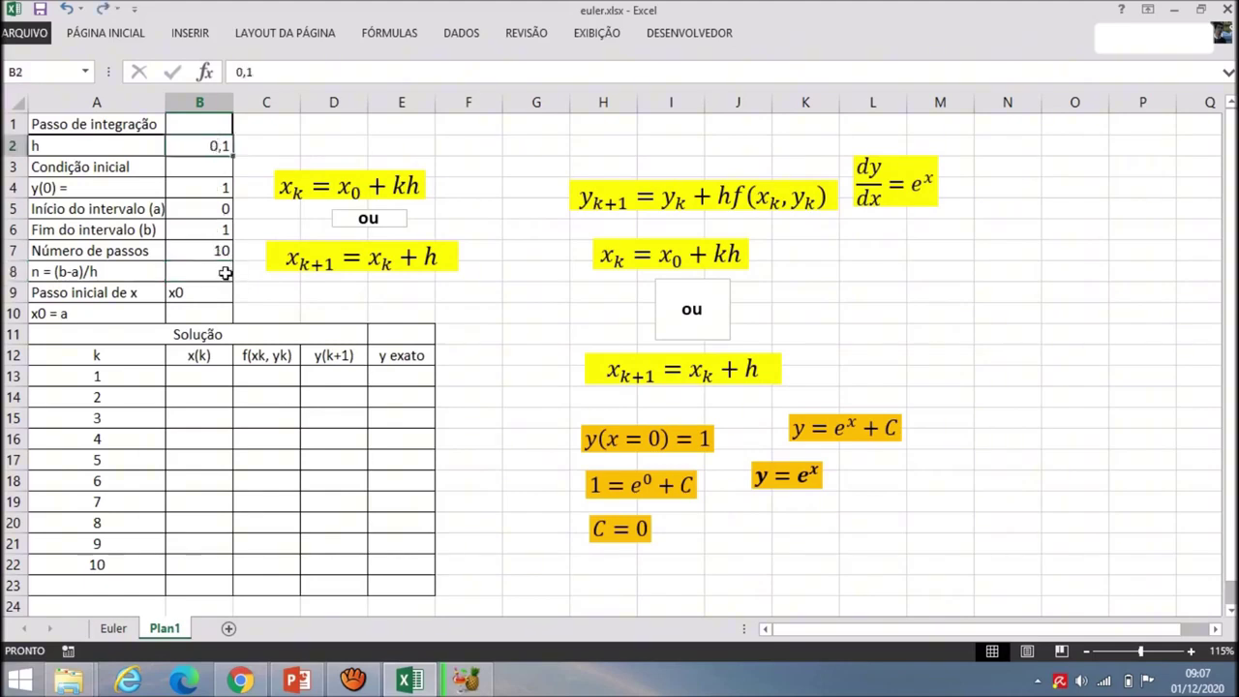
- Move the number-of-steps formula from B7 to B8, beside the n = (b-a)/h label
{"action": "left_click", "coordinate": [225, 273]}
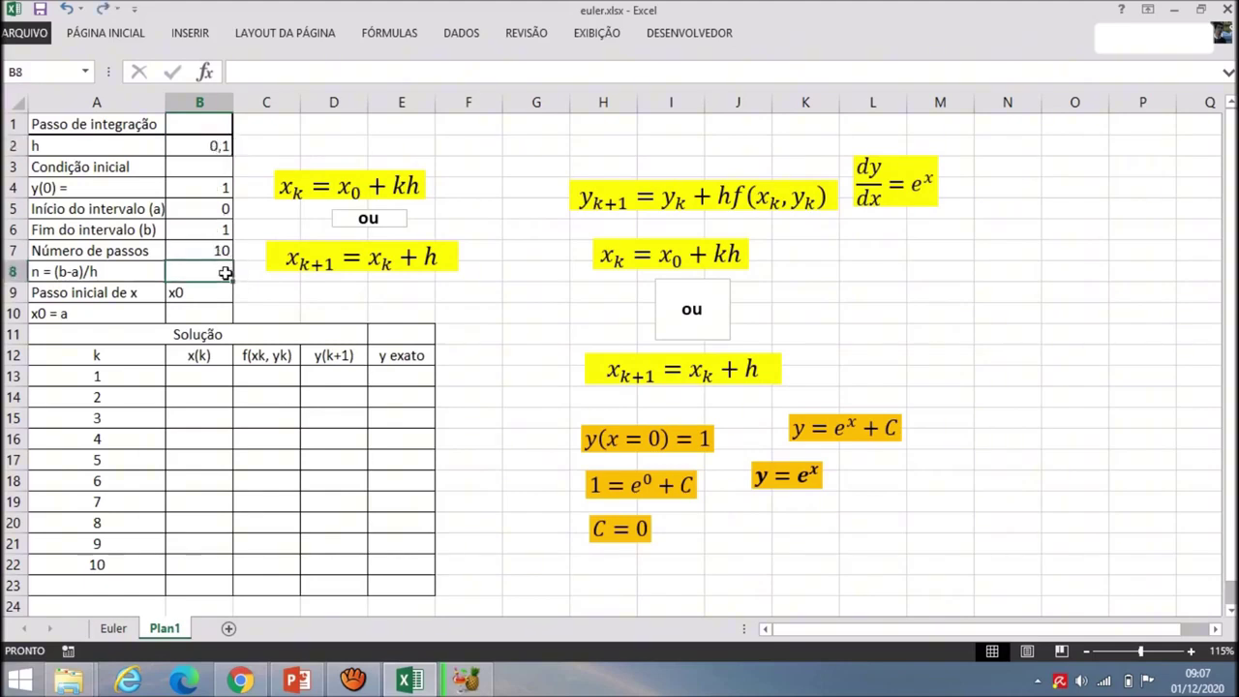
{"action": "left_click", "coordinate": [222, 252]}
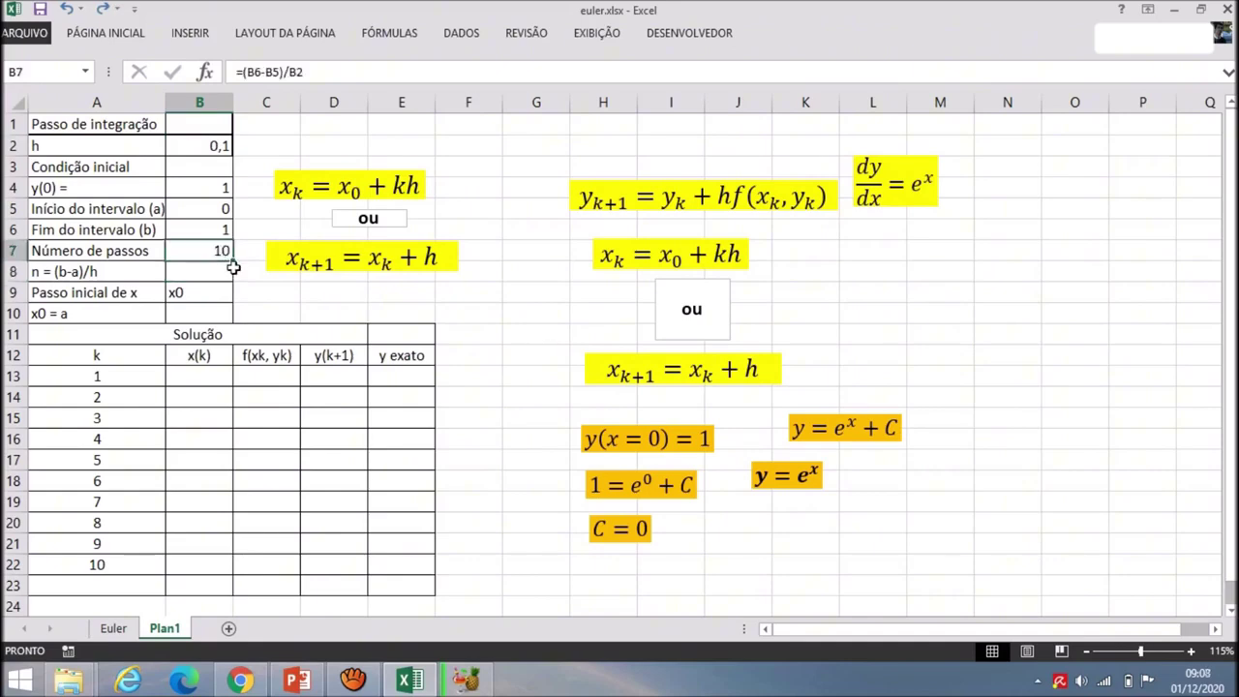
{"action": "left_click_drag", "start_coordinate": [221, 263], "coordinate": [223, 282]}
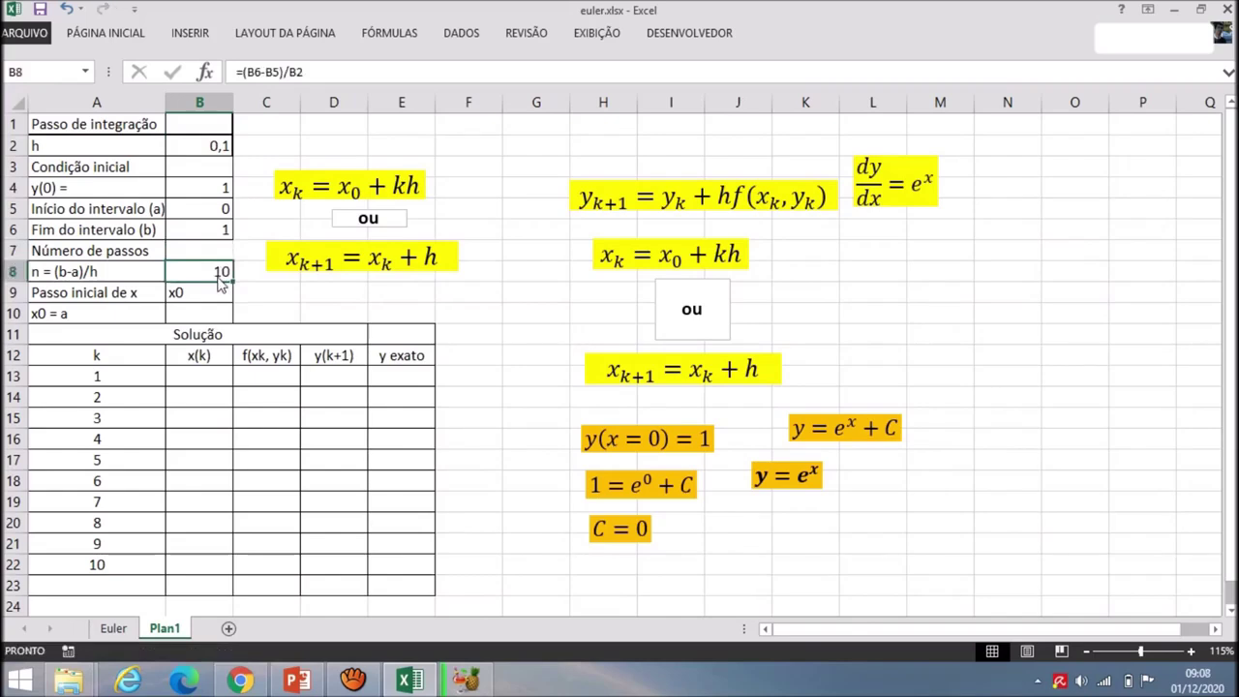
{"action": "left_click_drag", "start_coordinate": [159, 249], "coordinate": [196, 254]}
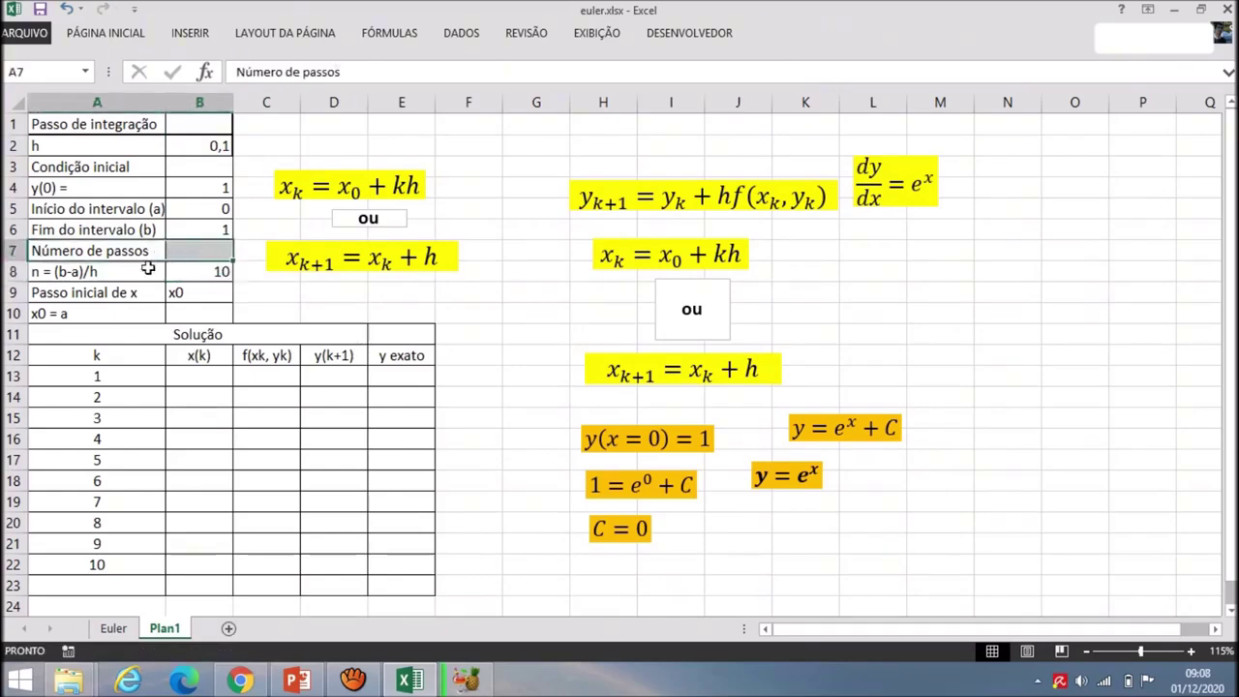
{"action": "left_click", "coordinate": [135, 35]}
{"action": "left_click", "coordinate": [240, 260]}
{"action": "left_click", "coordinate": [249, 292]}
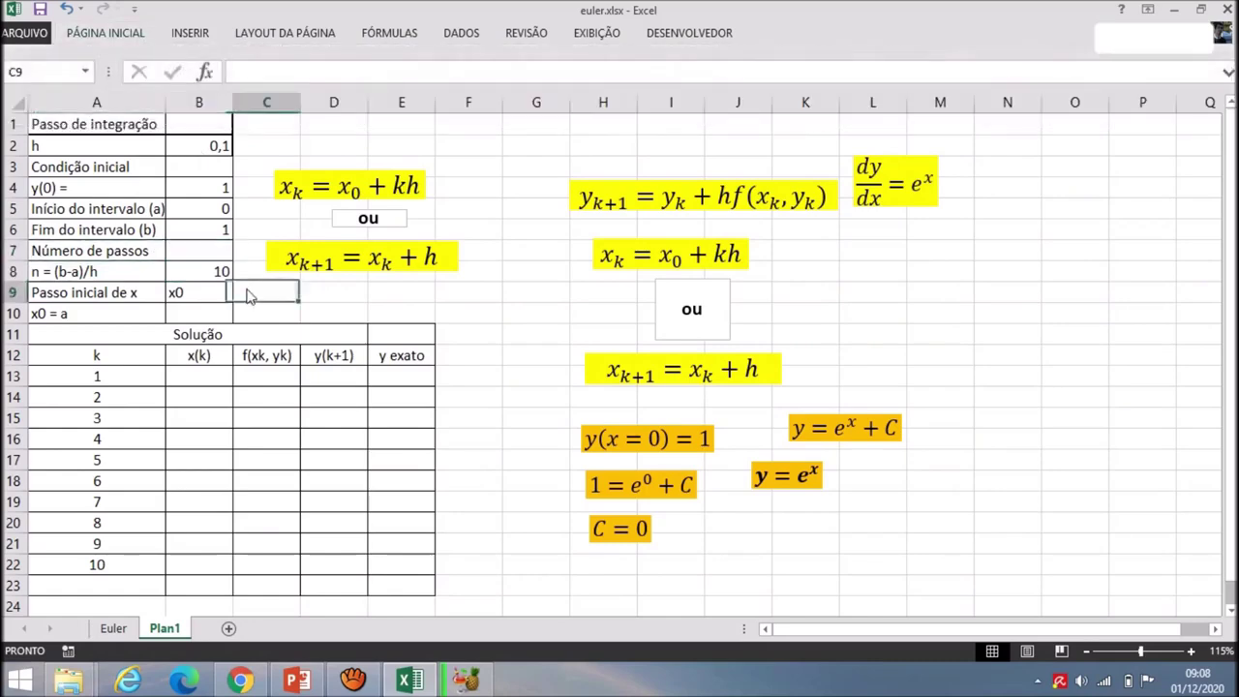
- Link the initial x value in B10 to the interval start with the formula =B5
{"action": "left_click", "coordinate": [215, 310]}
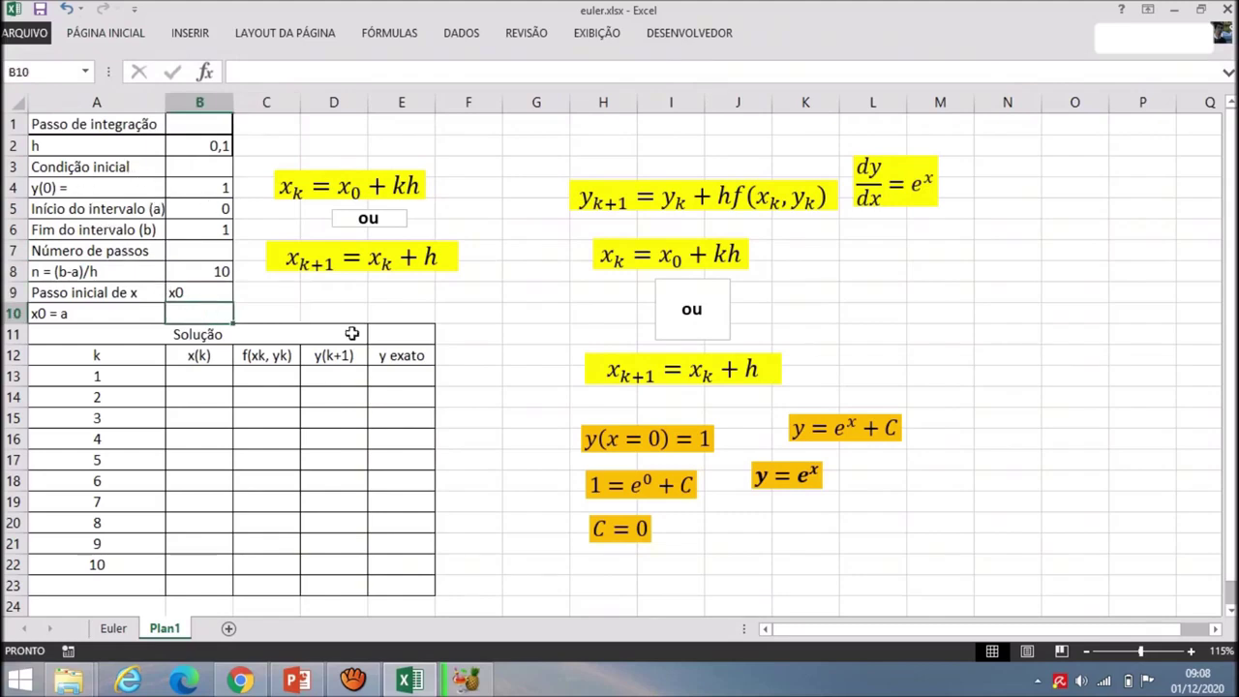
{"action": "type", "text": "=b5"}
{"action": "key", "text": "Return"}
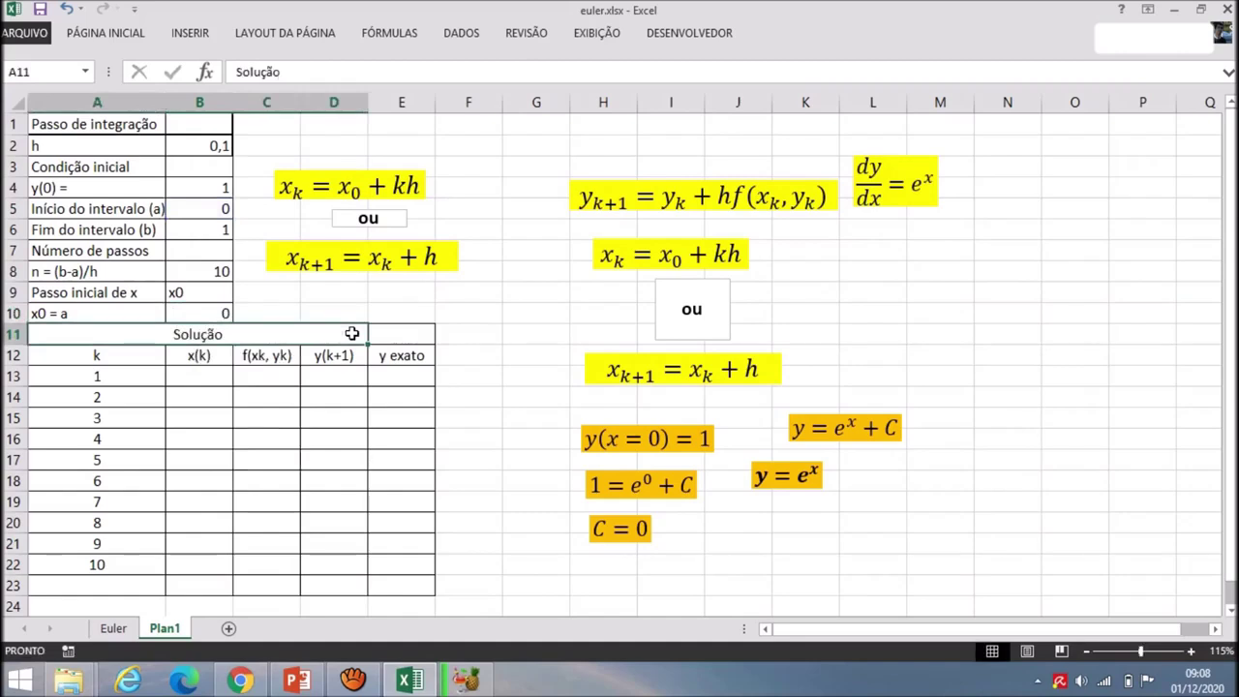
- Link the first x(k) value in B13 to the initial x with the formula =B10
{"action": "left_click", "coordinate": [131, 381]}
{"action": "left_click", "coordinate": [115, 559]}
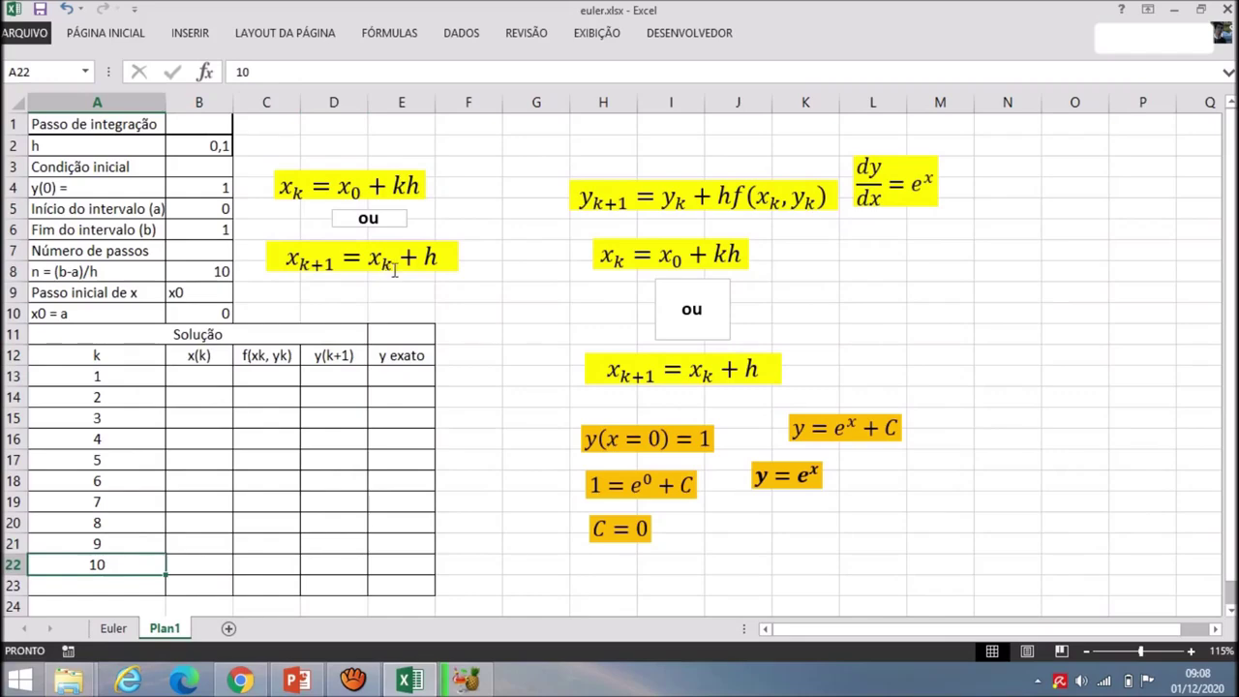
{"action": "left_click", "coordinate": [223, 376]}
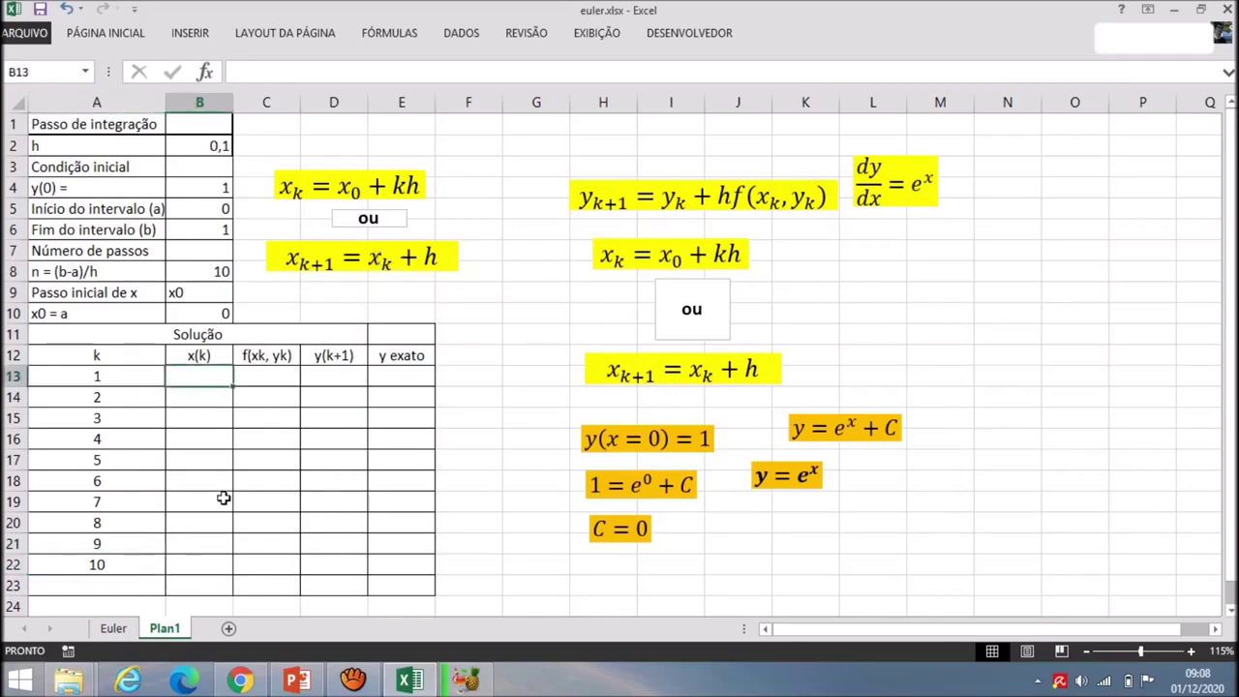
{"action": "type", "text": "="}
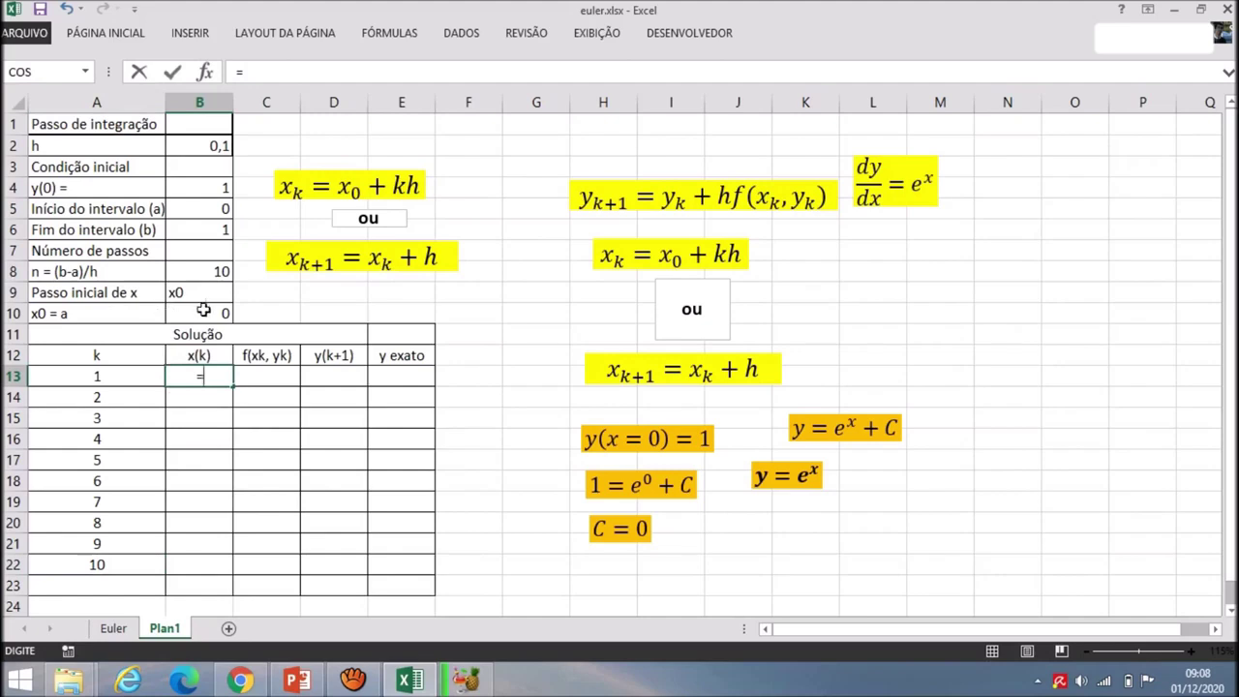
{"action": "type", "text": "b10"}
{"action": "key", "text": "Return"}
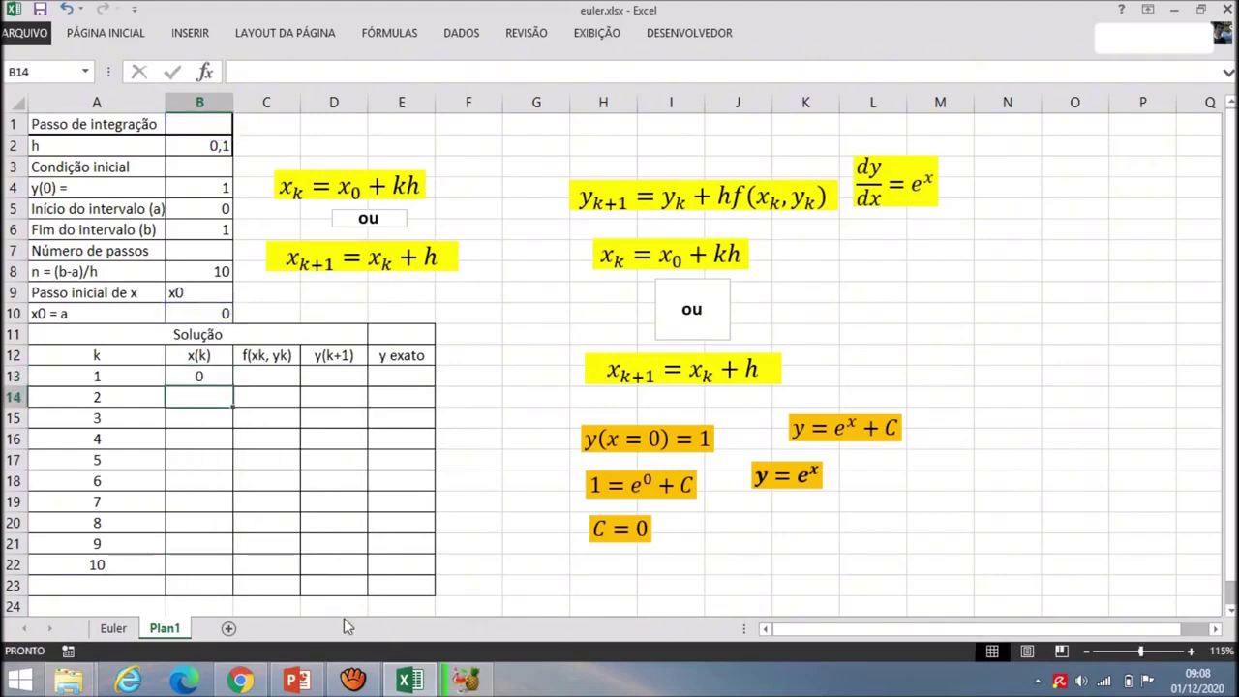
- Calculate the second x(k) value in B14 with the formula =B13+$B$2, keeping the reference to h absolute
{"action": "type", "text": "="}
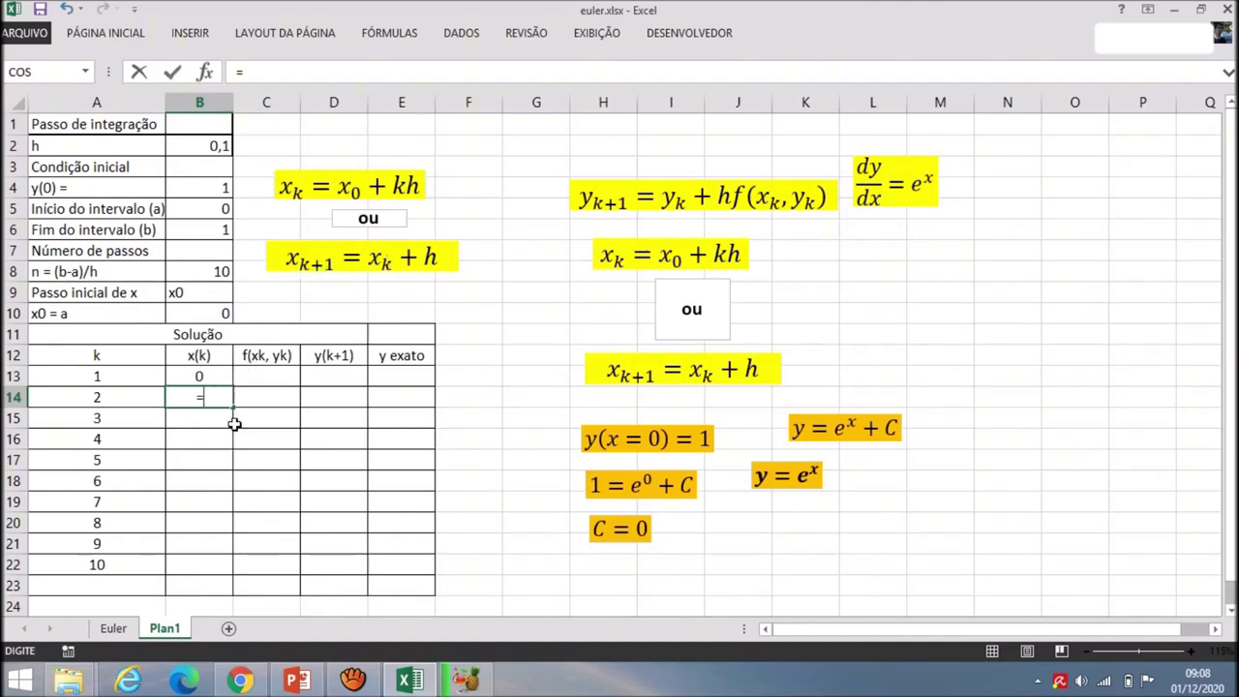
{"action": "type", "text": "b13"}
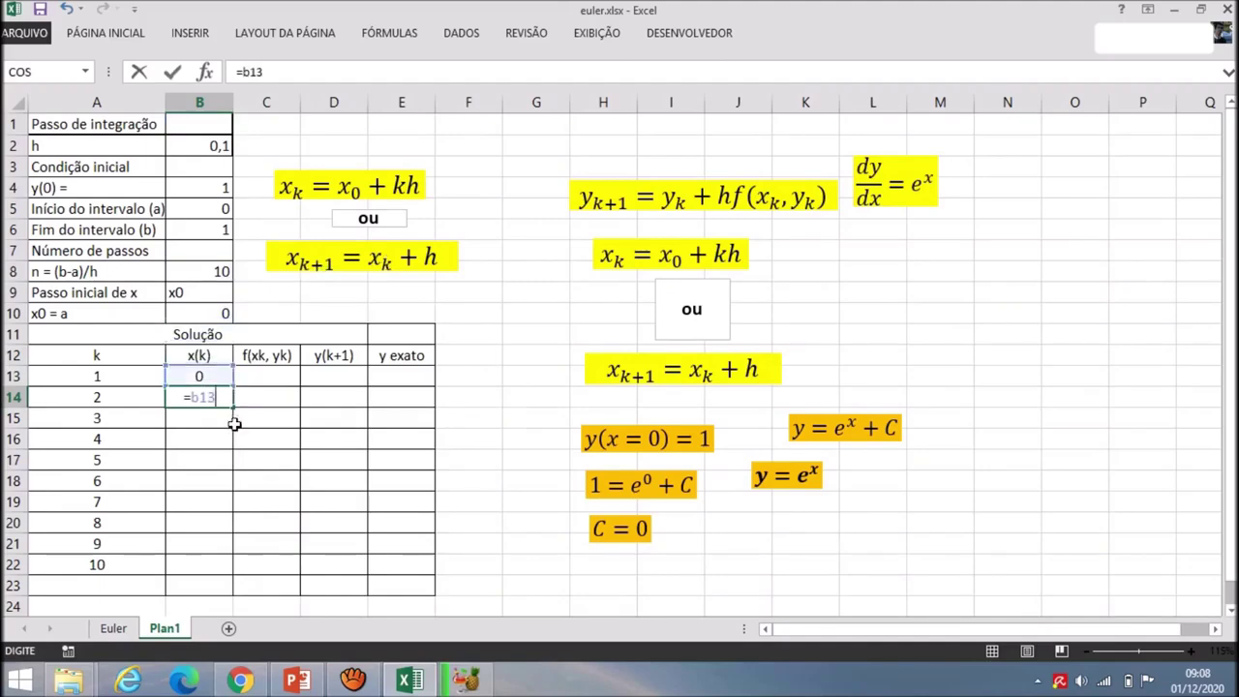
{"action": "type", "text": "+"}
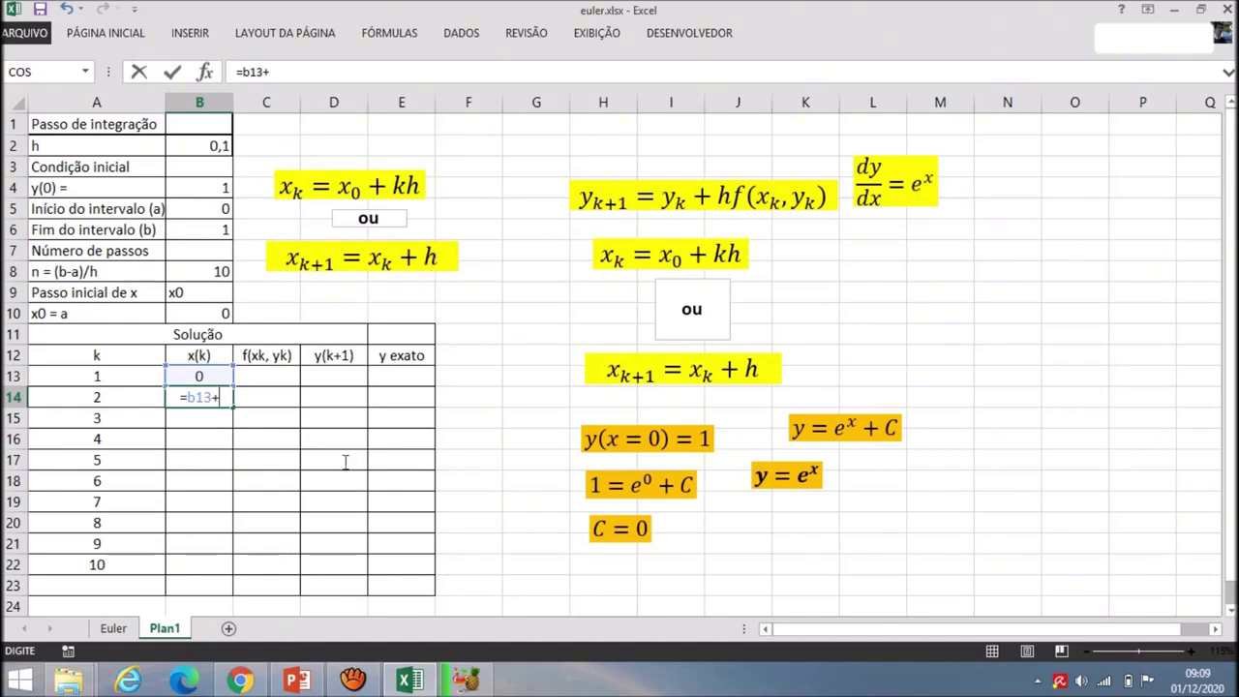
{"action": "type", "text": "$"}
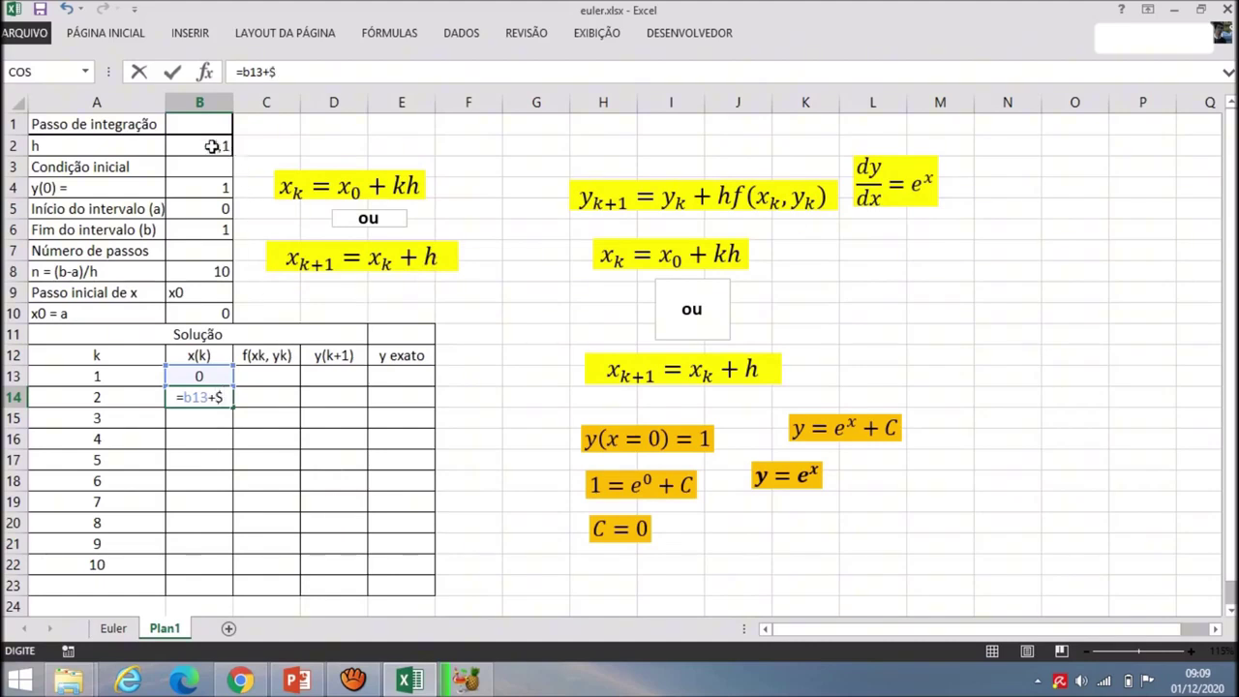
{"action": "type", "text": "B$"}
{"action": "type", "text": "2"}
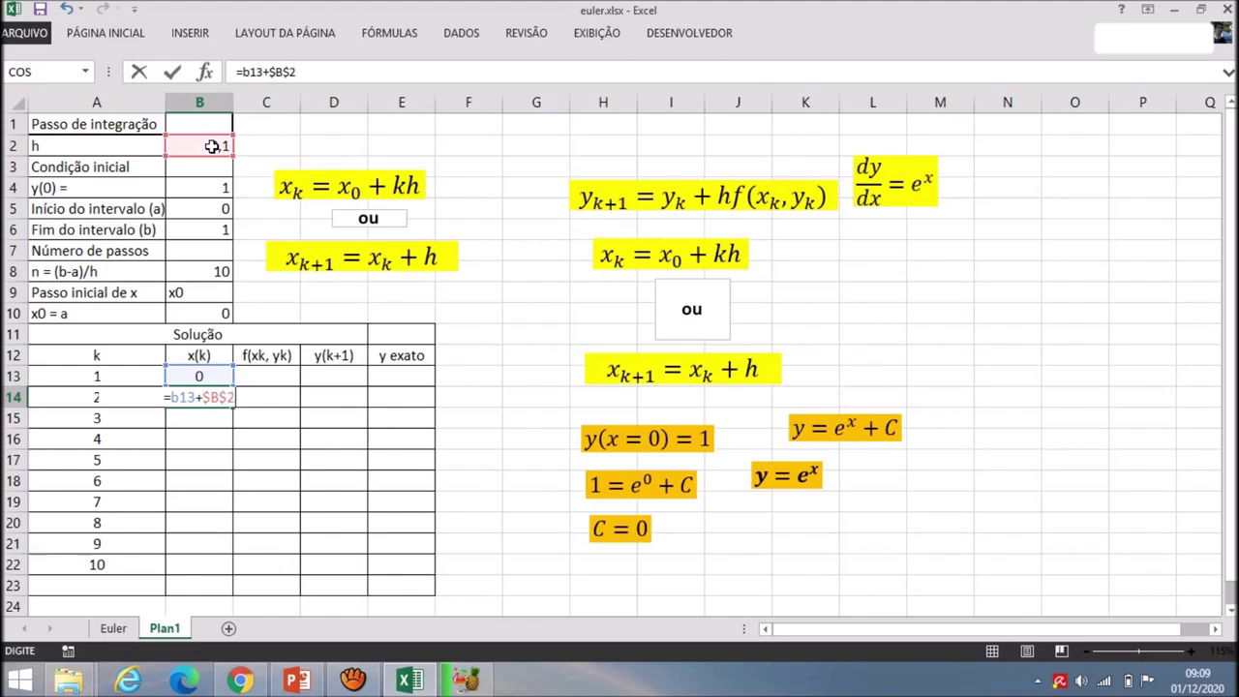
{"action": "key", "text": "Return"}
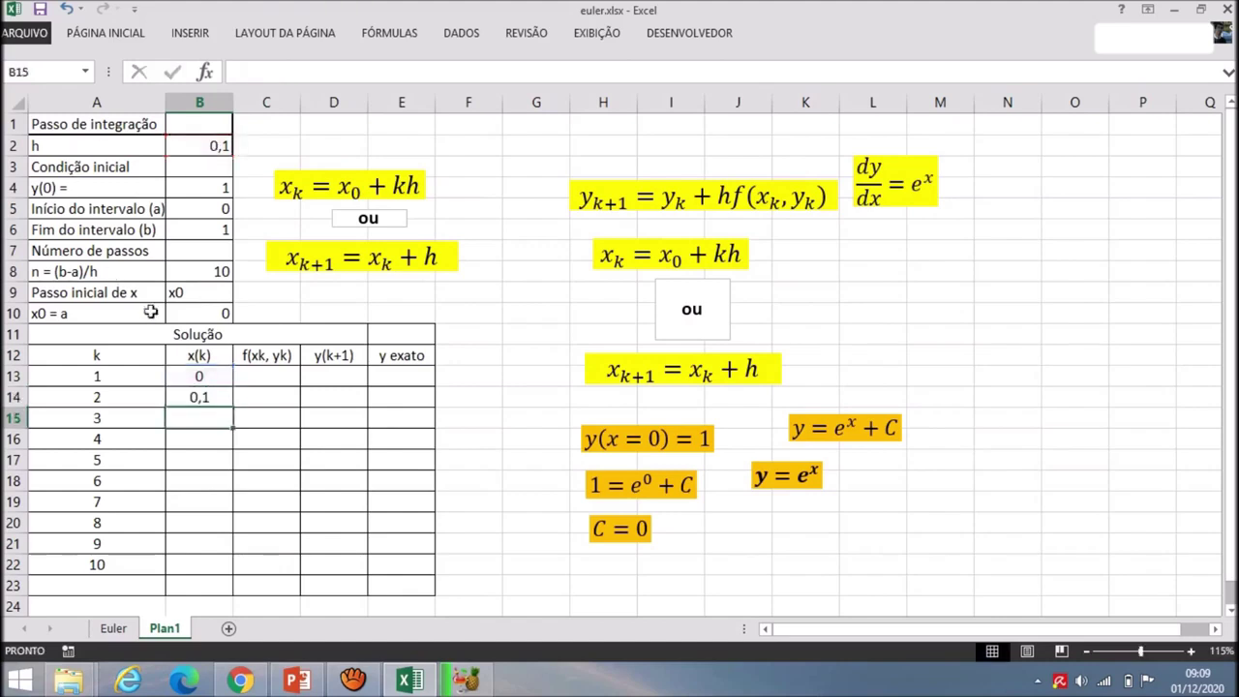
- Fill the B14 formula down the x(k) column to B22 and check its first and last cells
{"action": "left_click", "coordinate": [223, 401]}
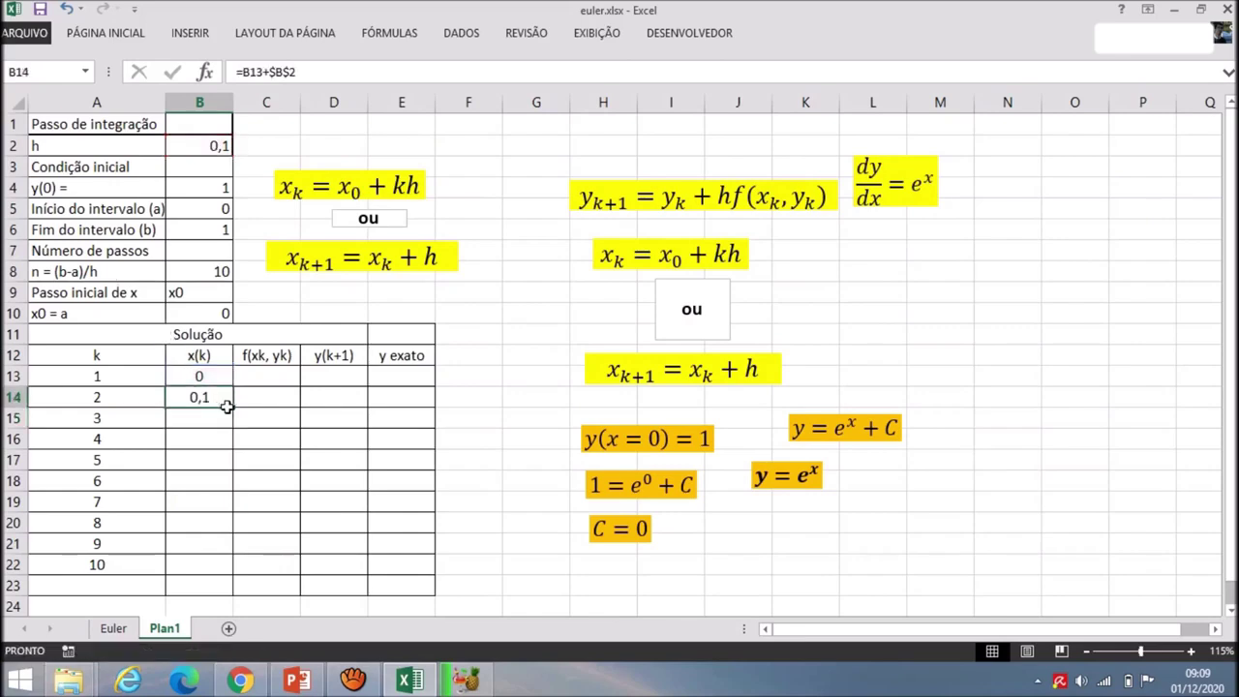
{"action": "double_click", "coordinate": [232, 407]}
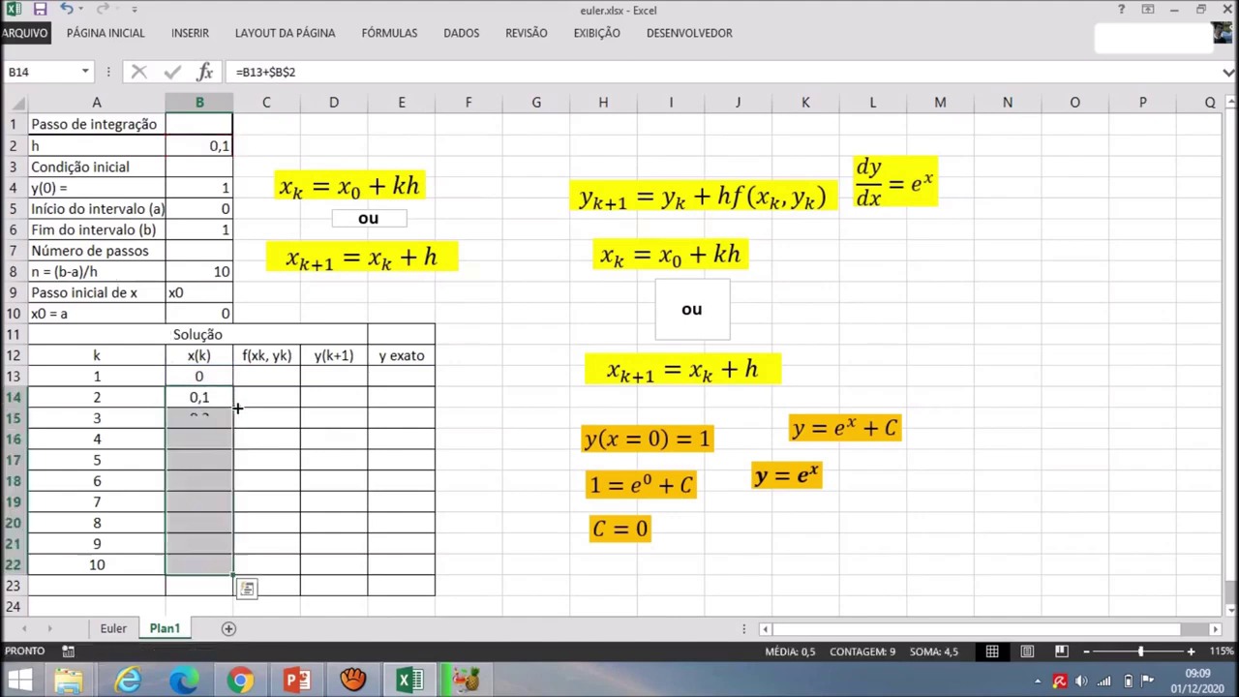
{"action": "left_click", "coordinate": [217, 376]}
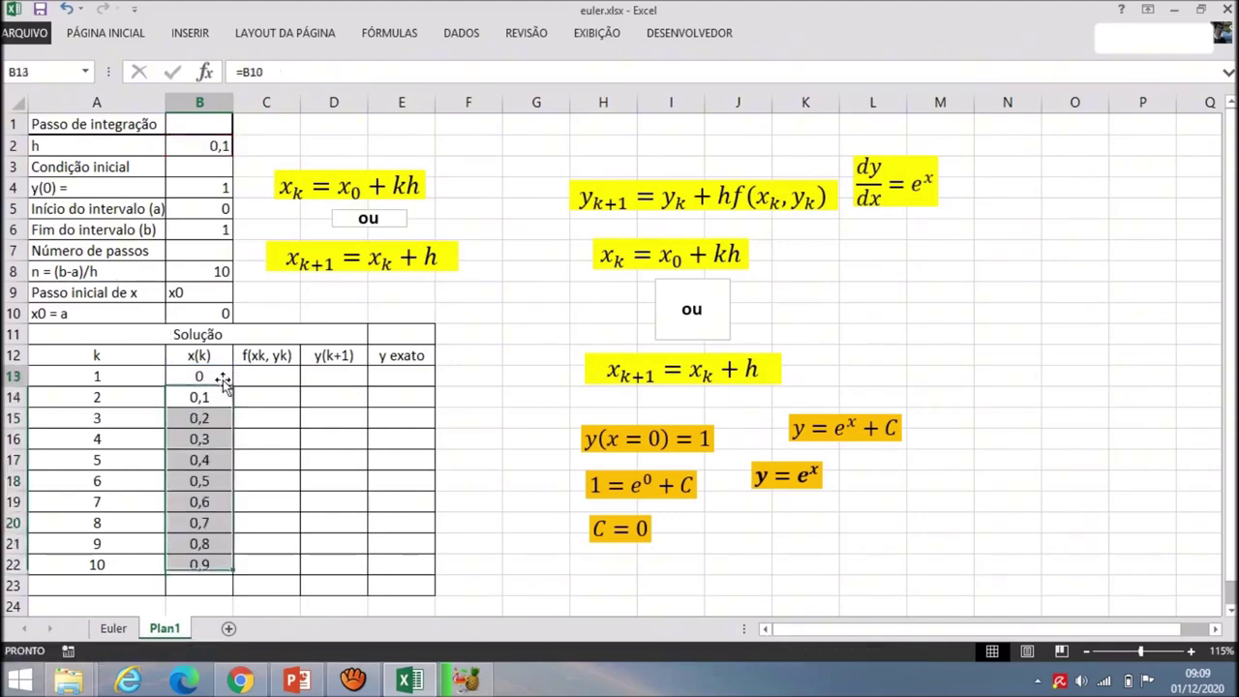
{"action": "left_click", "coordinate": [210, 562]}
{"action": "left_click", "coordinate": [214, 588]}
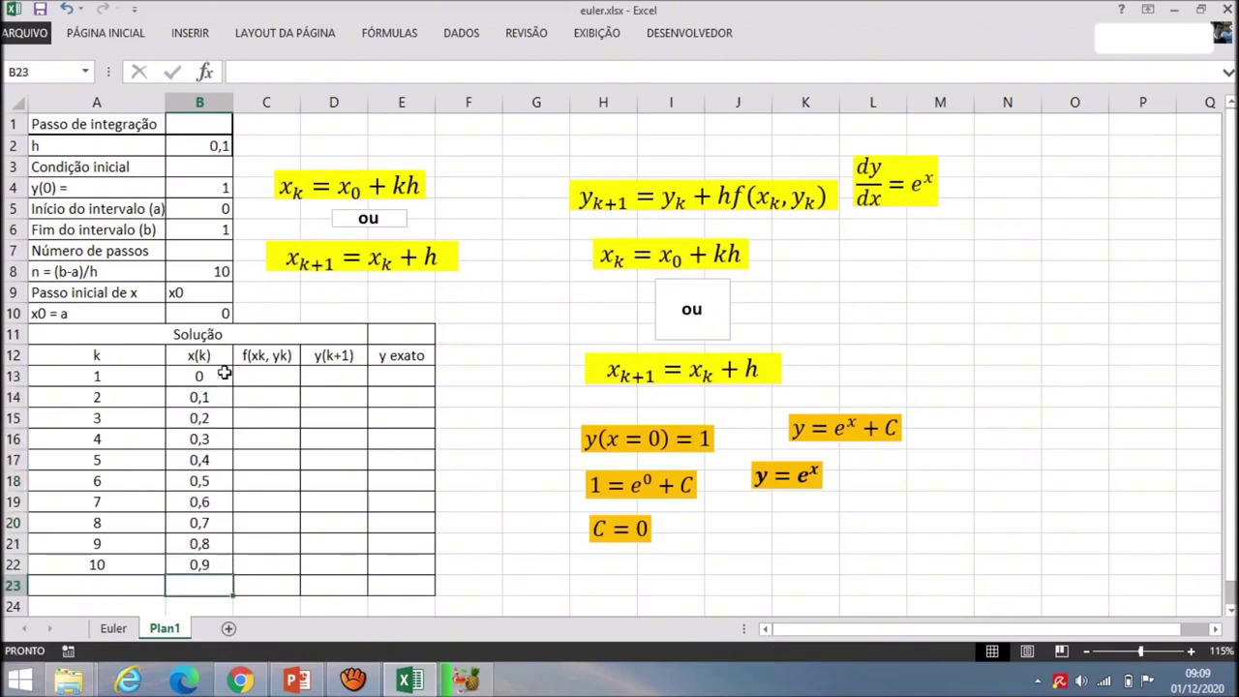
- Try adding 11 as another k value in A23 and undo the entry
{"action": "left_click", "coordinate": [135, 590]}
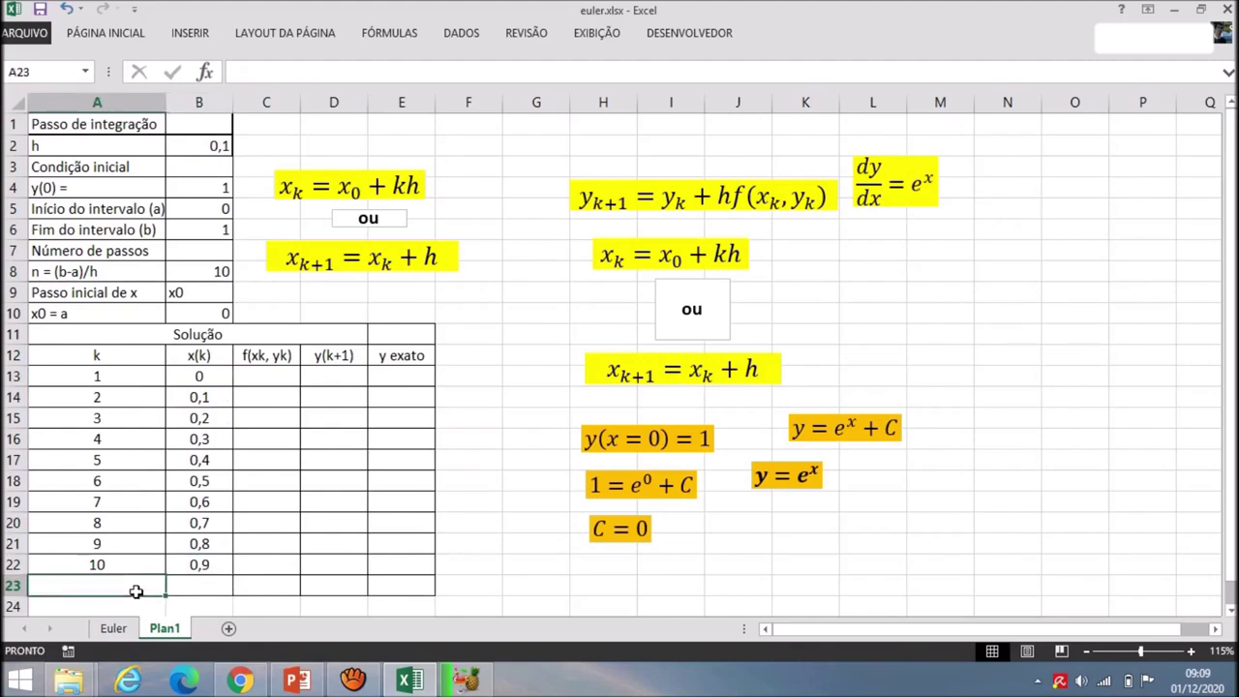
{"action": "type", "text": "11"}
{"action": "key", "text": "Return"}
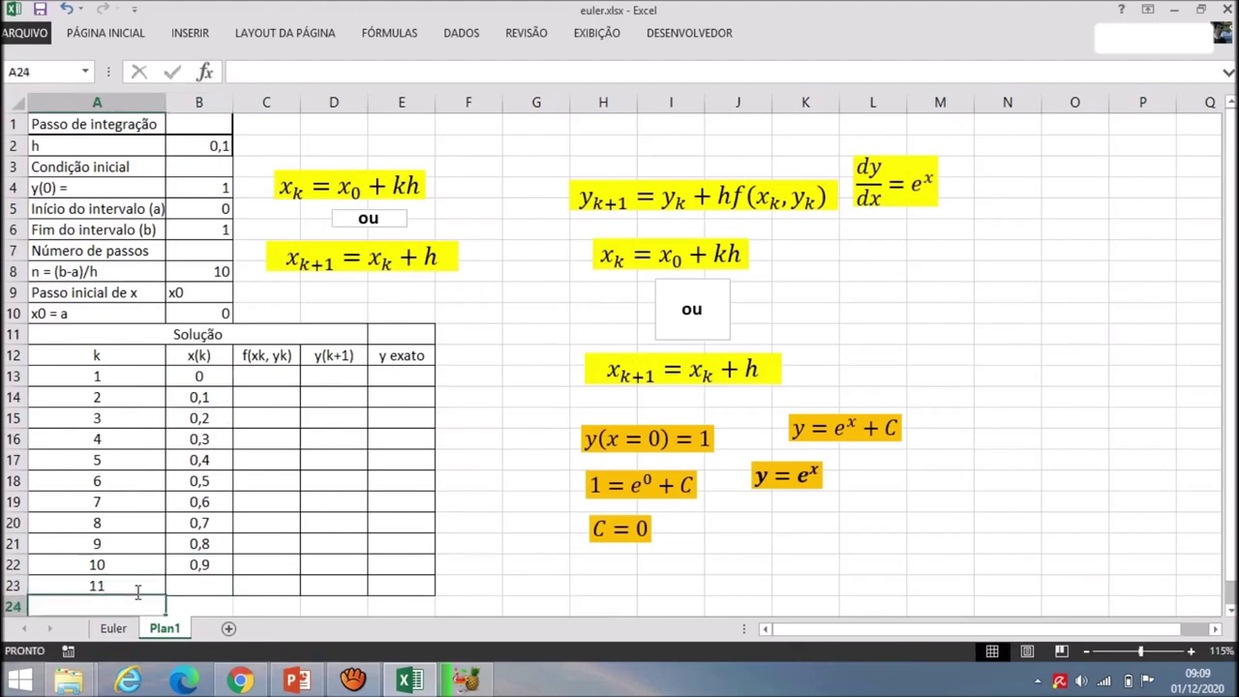
{"action": "key", "text": "ctrl+z"}
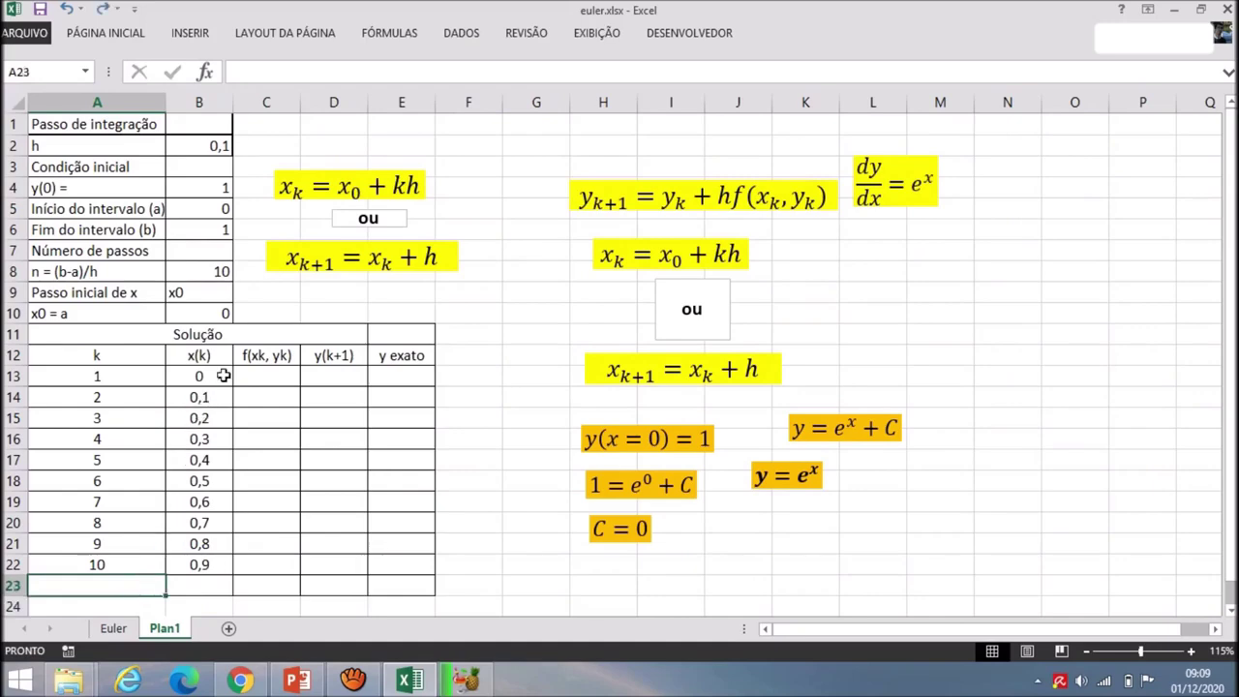
- Examine the x(k) values and compare the Euler formula for y(k+1) with the f(xk, yk) and y(k+1) columns
{"action": "left_click_drag", "start_coordinate": [225, 376], "coordinate": [223, 565]}
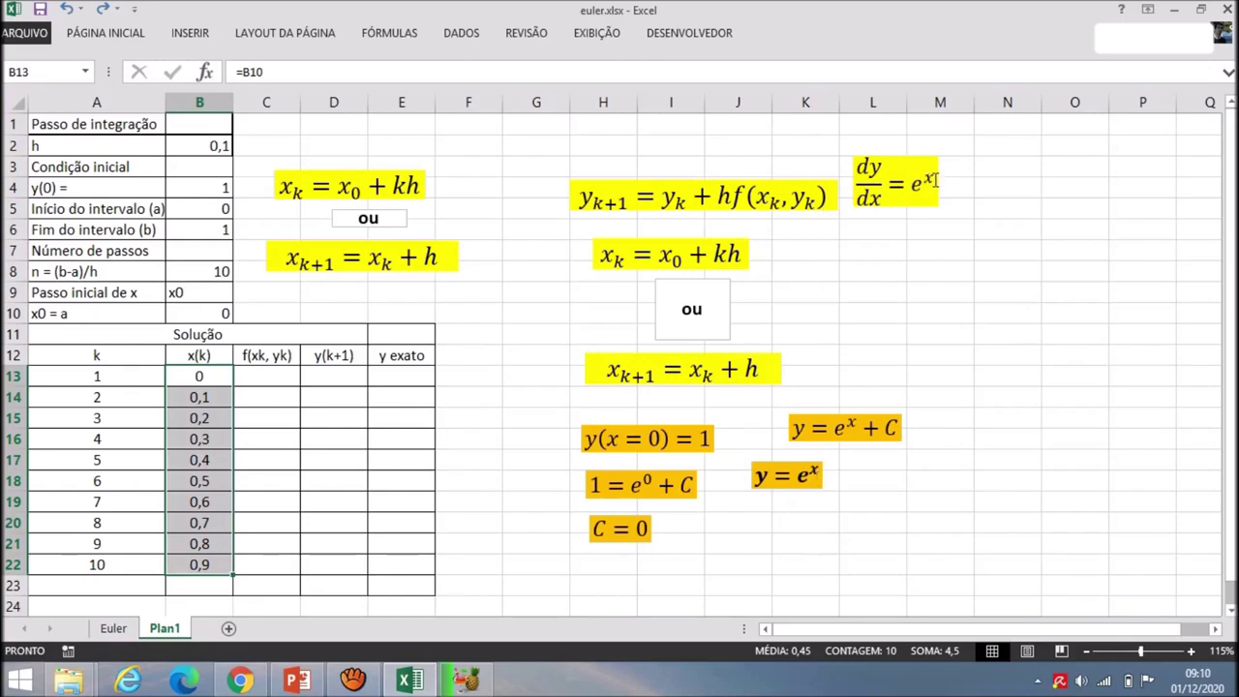
{"action": "left_click", "coordinate": [279, 375]}
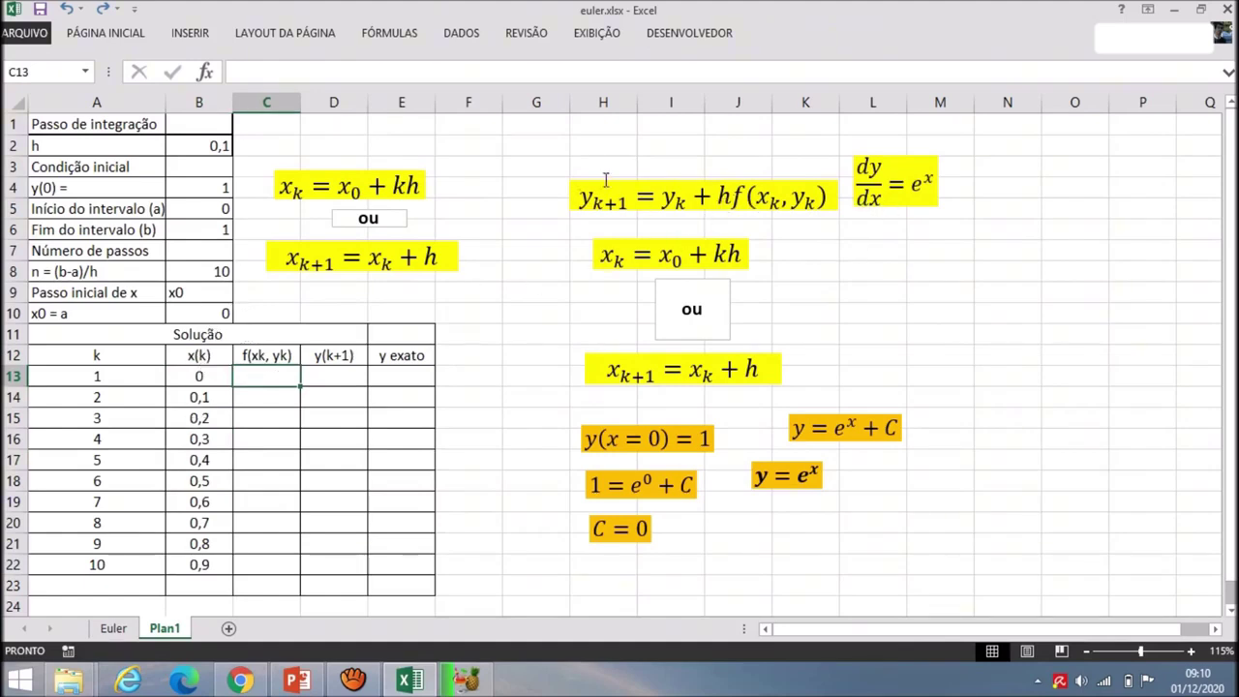
{"action": "left_click", "coordinate": [710, 187]}
{"action": "left_click", "coordinate": [710, 180]}
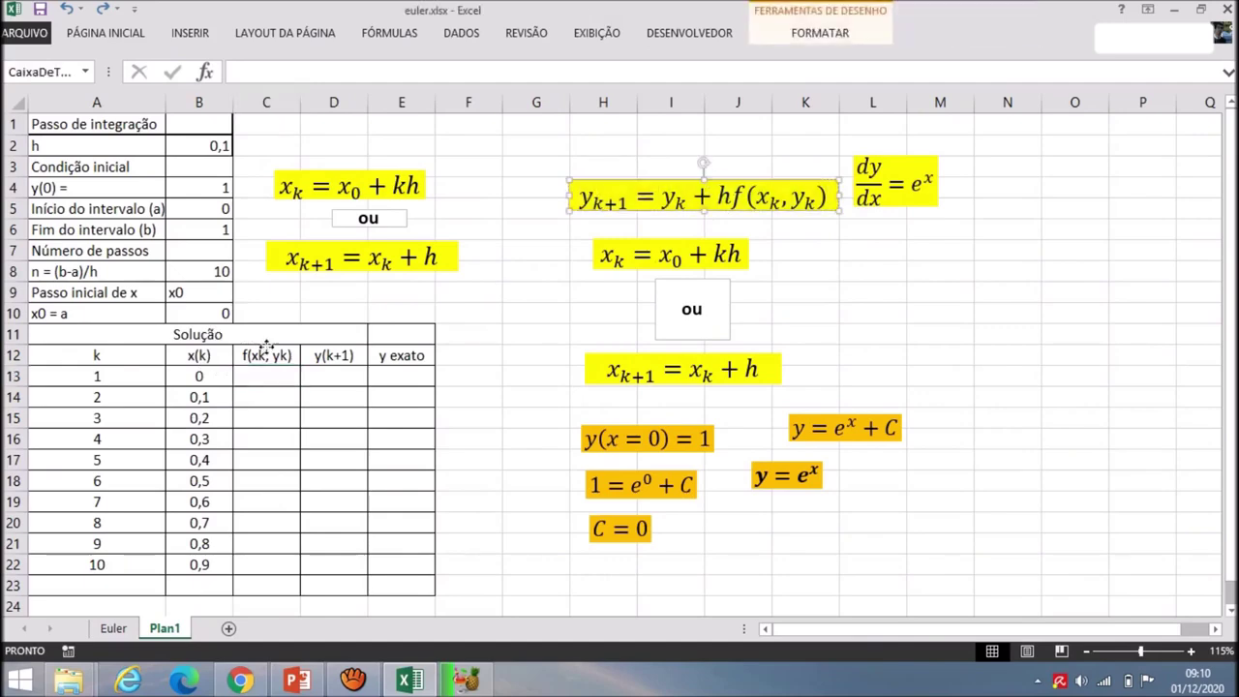
{"action": "left_click", "coordinate": [863, 310]}
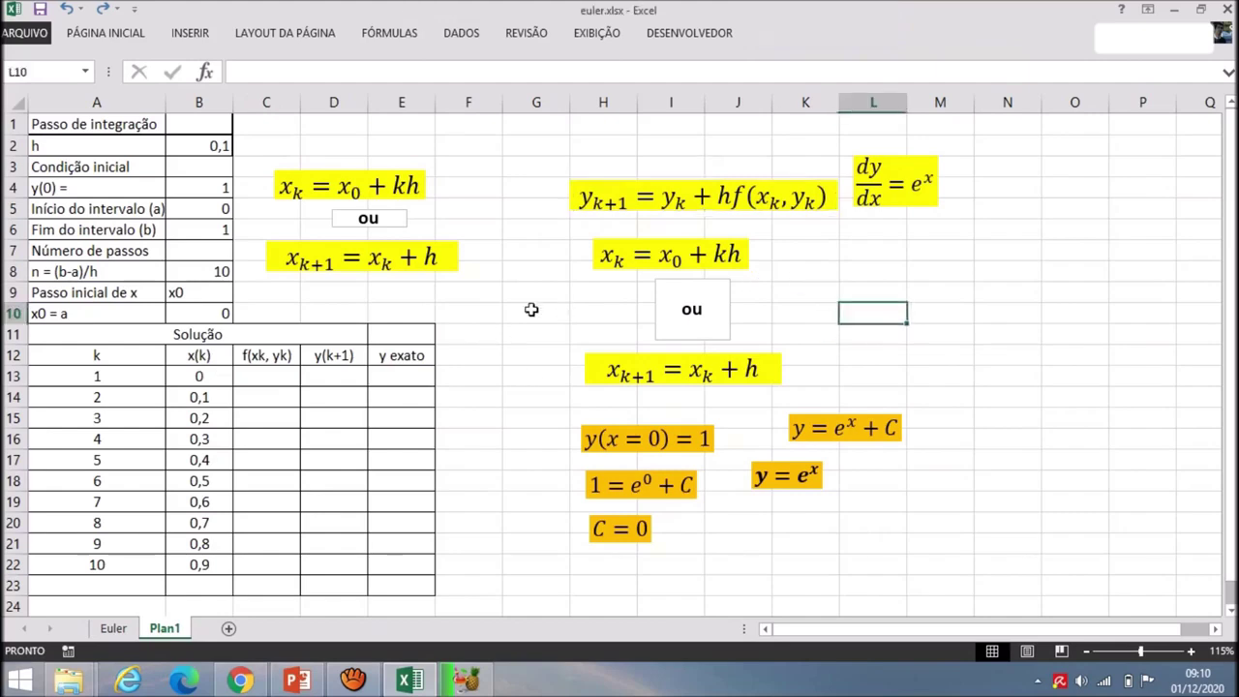
{"action": "left_click", "coordinate": [738, 199]}
{"action": "left_click_drag", "start_coordinate": [738, 198], "coordinate": [829, 198]}
{"action": "left_click", "coordinate": [275, 356]}
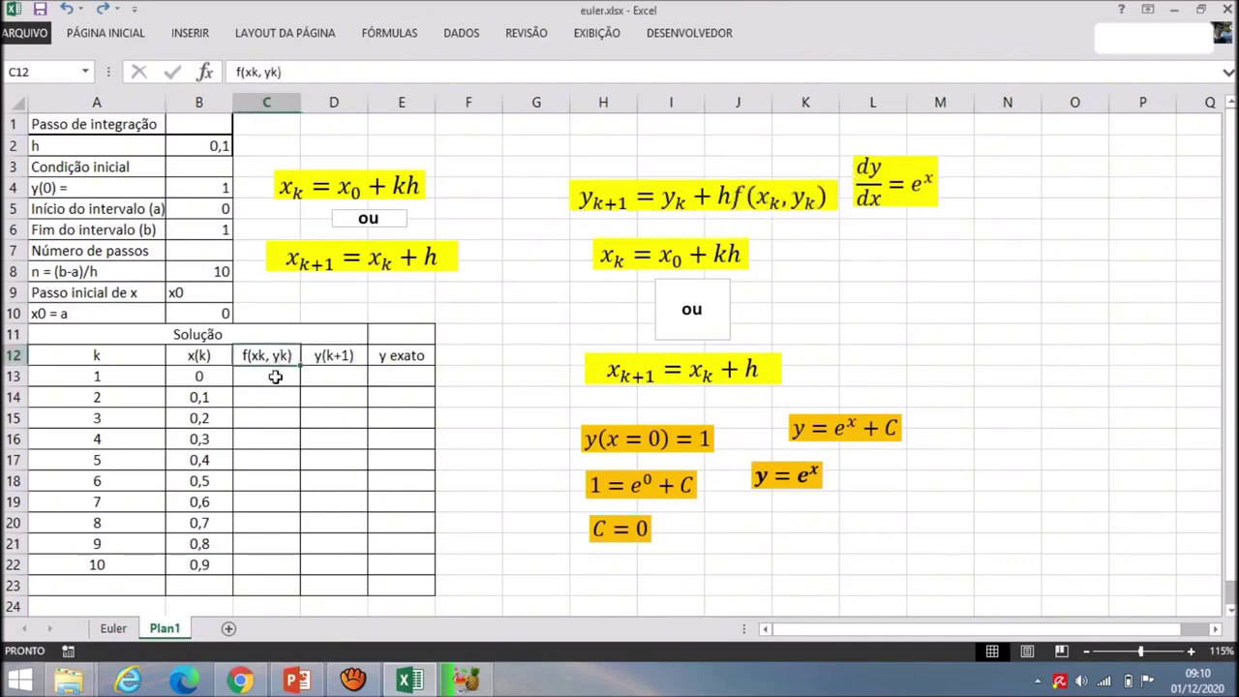
{"action": "left_click", "coordinate": [275, 377]}
{"action": "left_click_drag", "start_coordinate": [577, 199], "coordinate": [631, 199]}
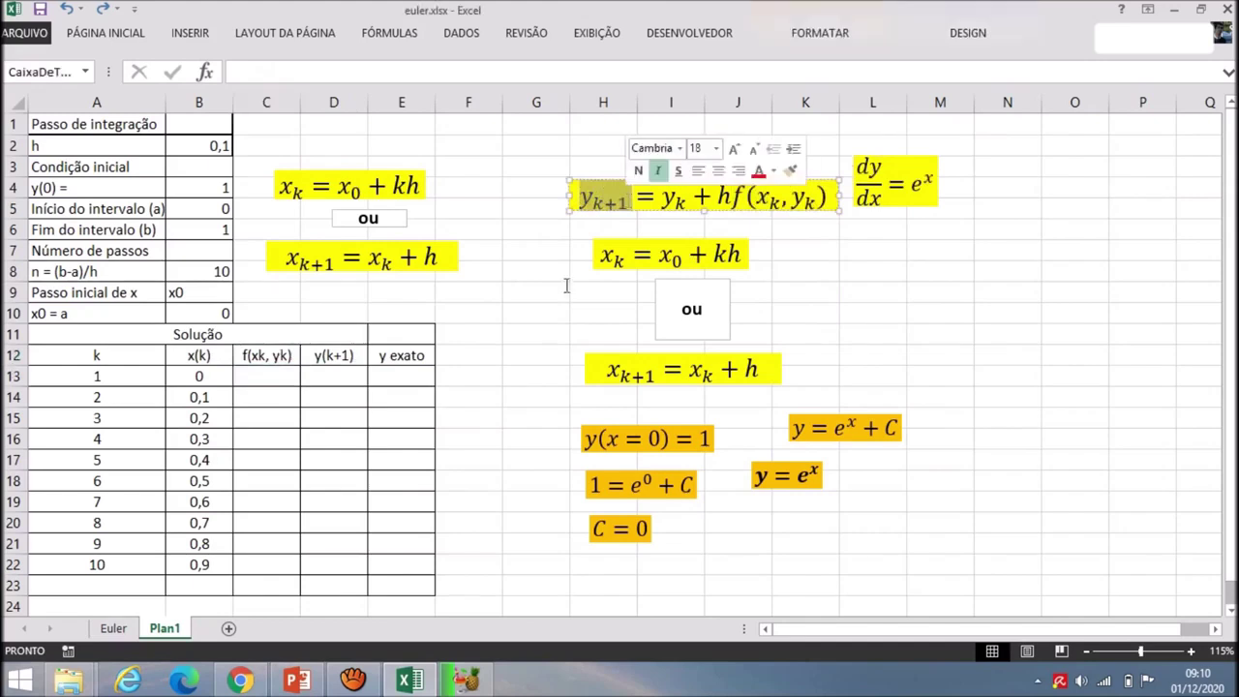
{"action": "left_click", "coordinate": [267, 379]}
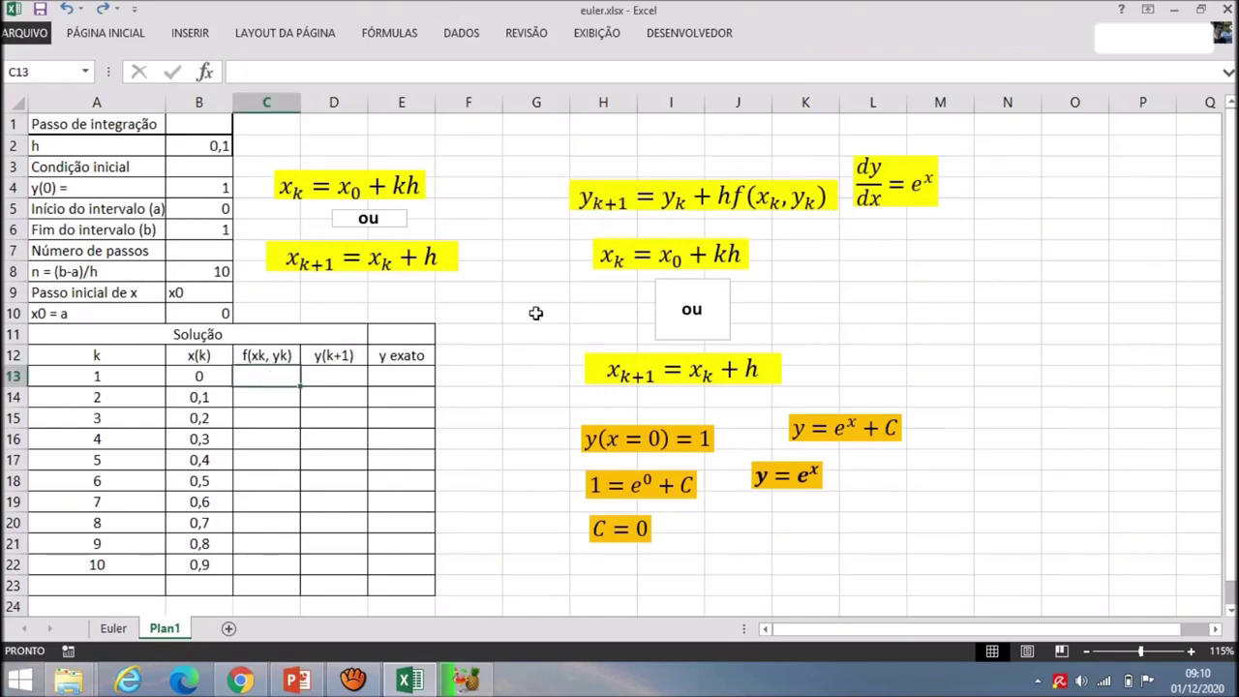
{"action": "key", "text": "Right"}
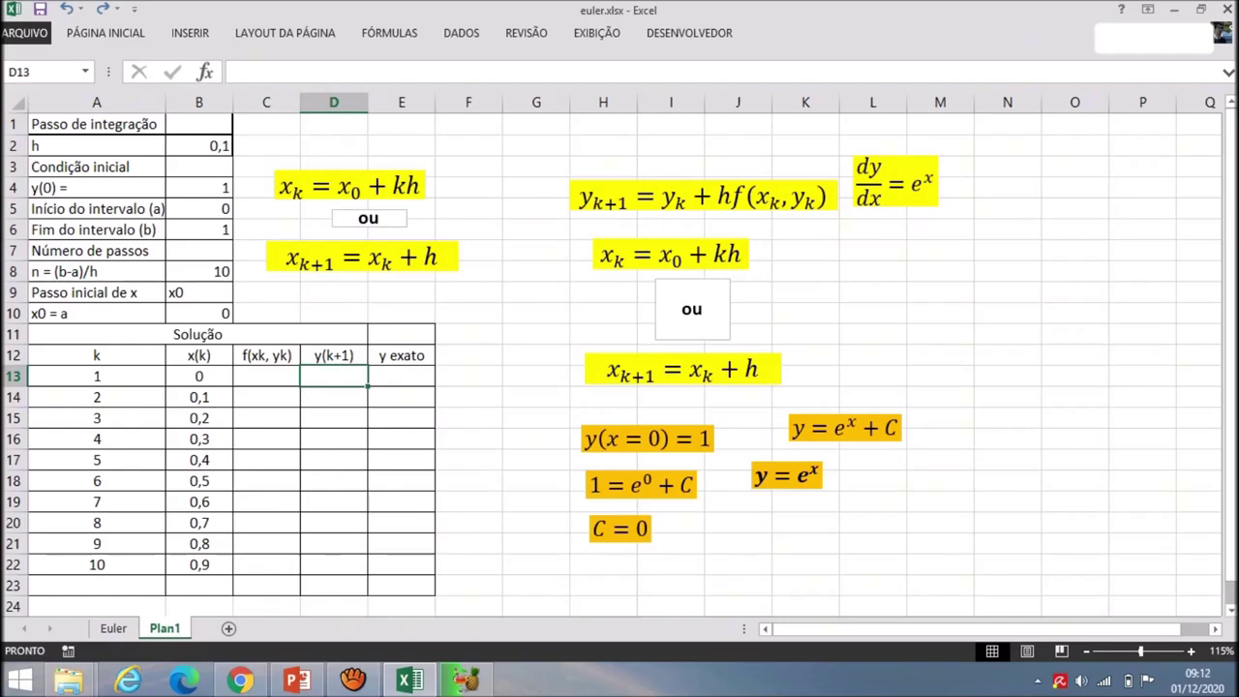
- Extend the D12 header to "y(k), y(k+1)" and fit column D's width to the text
{"action": "left_click", "coordinate": [360, 357]}
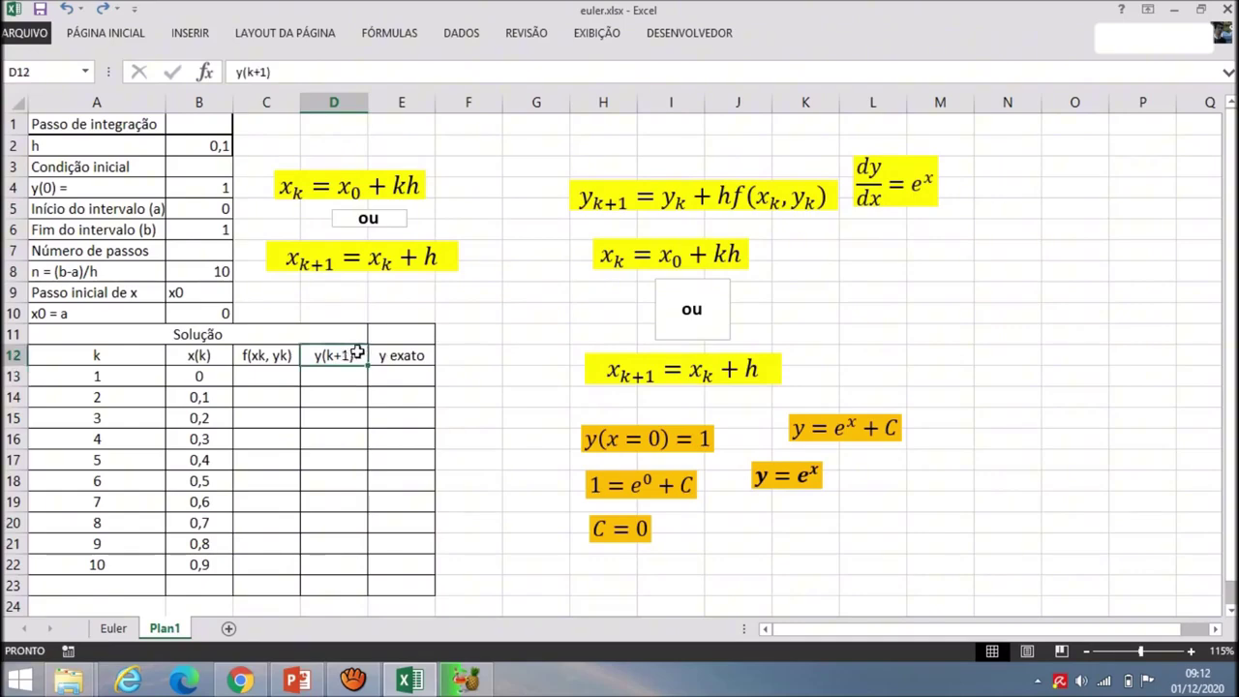
{"action": "double_click", "coordinate": [315, 355]}
{"action": "type", "text": "y"}
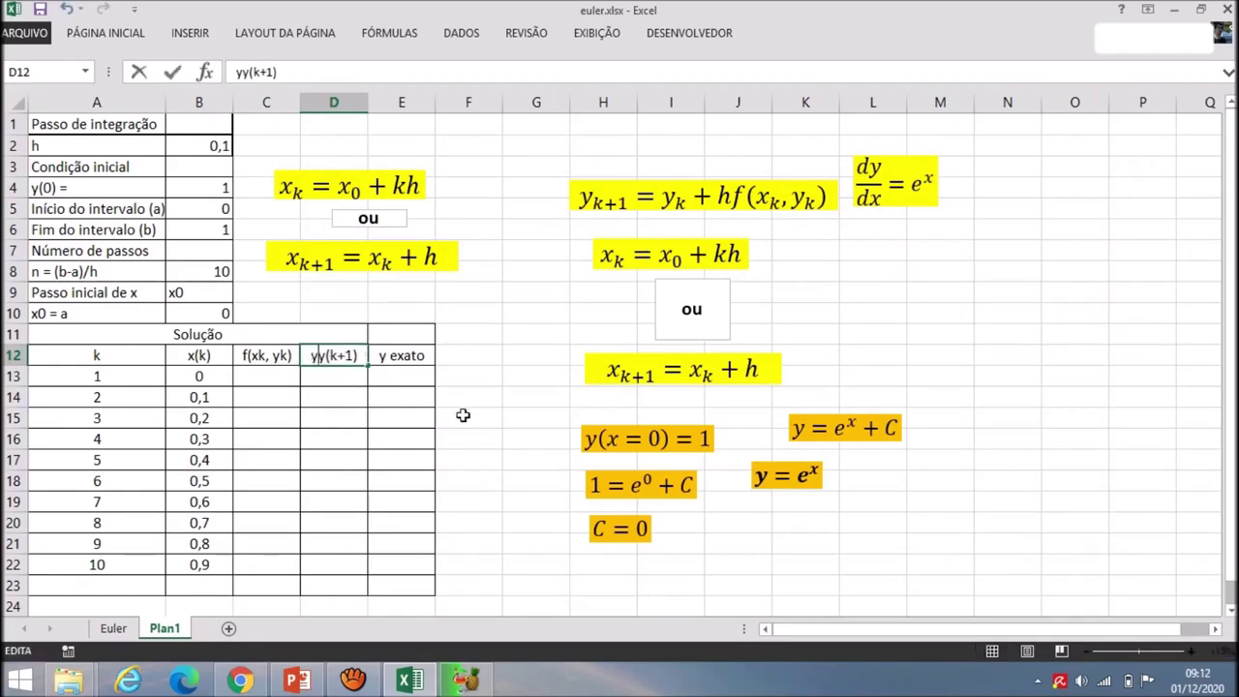
{"action": "type", "text": "(k),"}
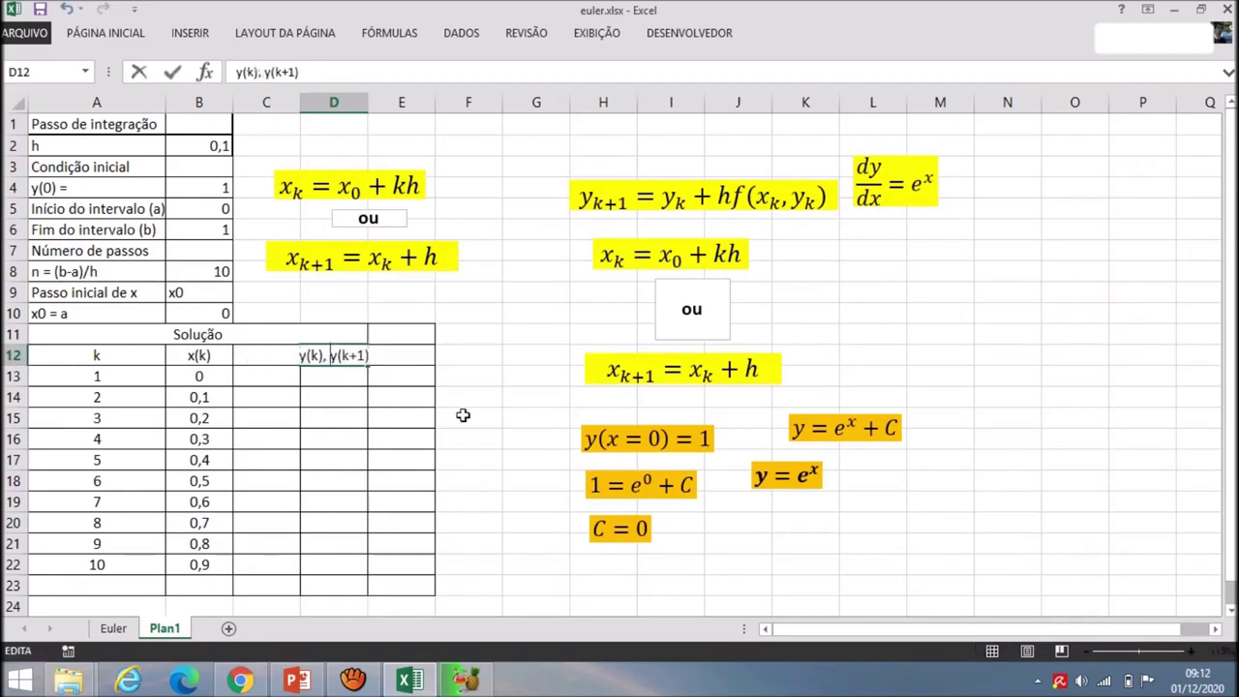
{"action": "key", "text": "Return"}
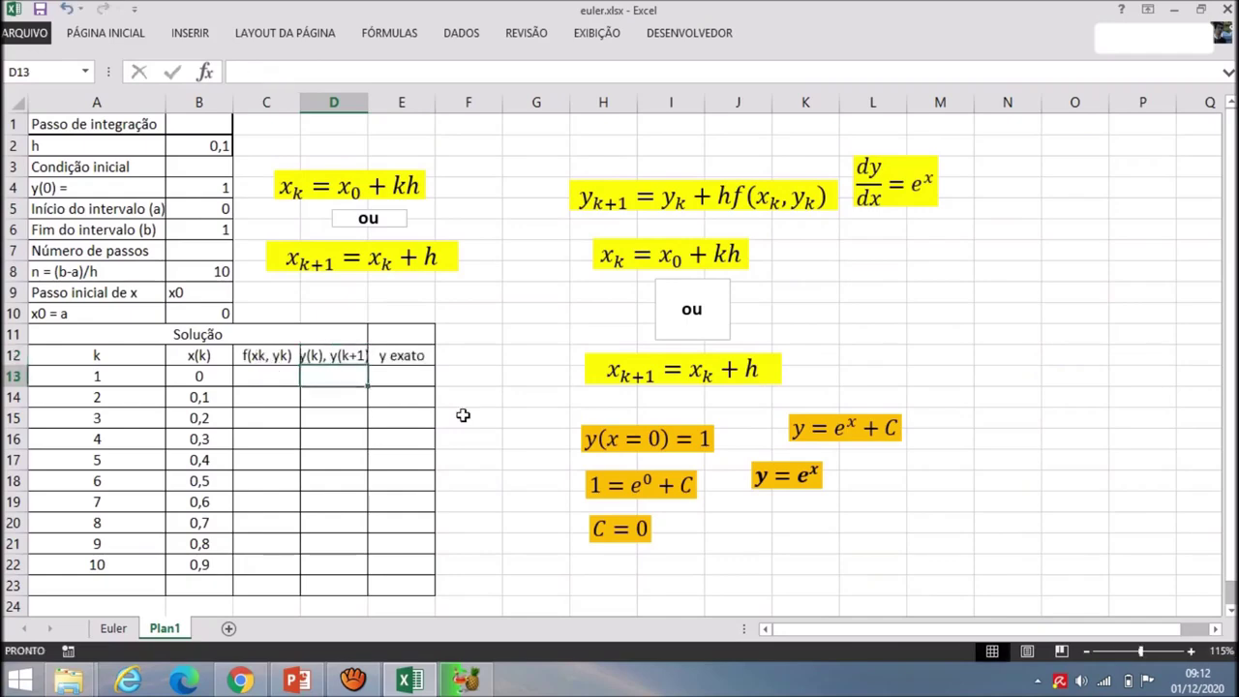
{"action": "double_click", "coordinate": [368, 102]}
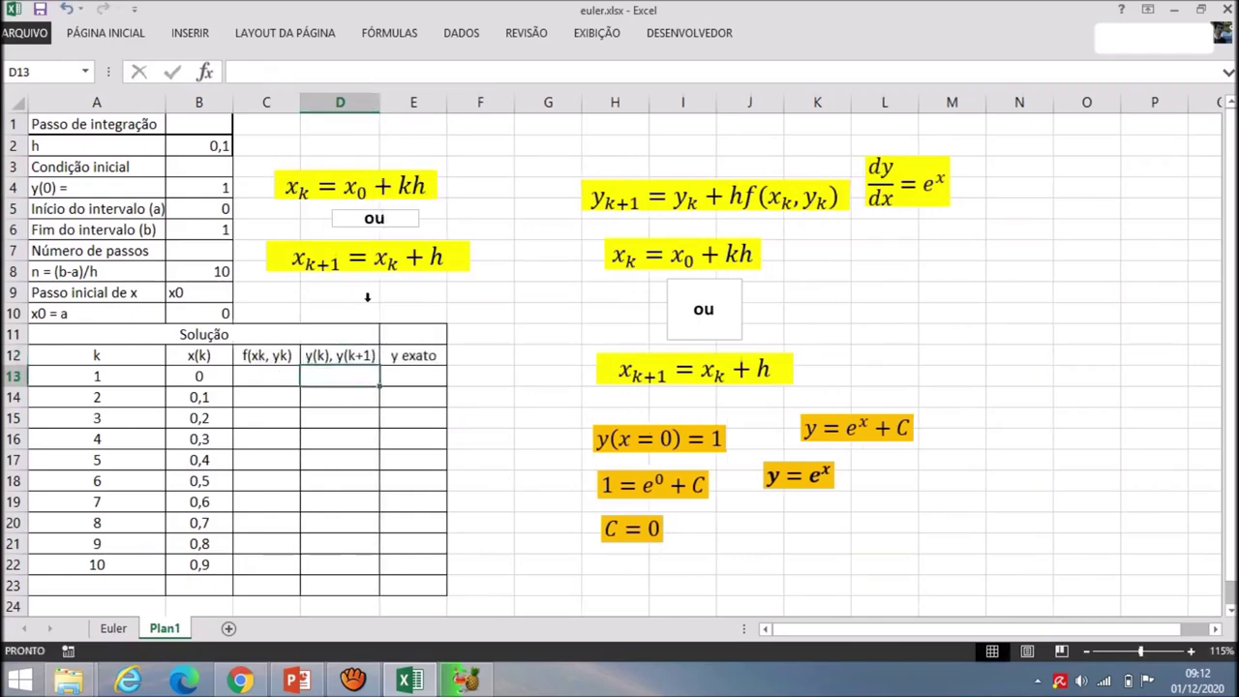
- Replace the D12 header with "y aproximado" and fit column D's width to it
{"action": "left_click", "coordinate": [360, 356]}
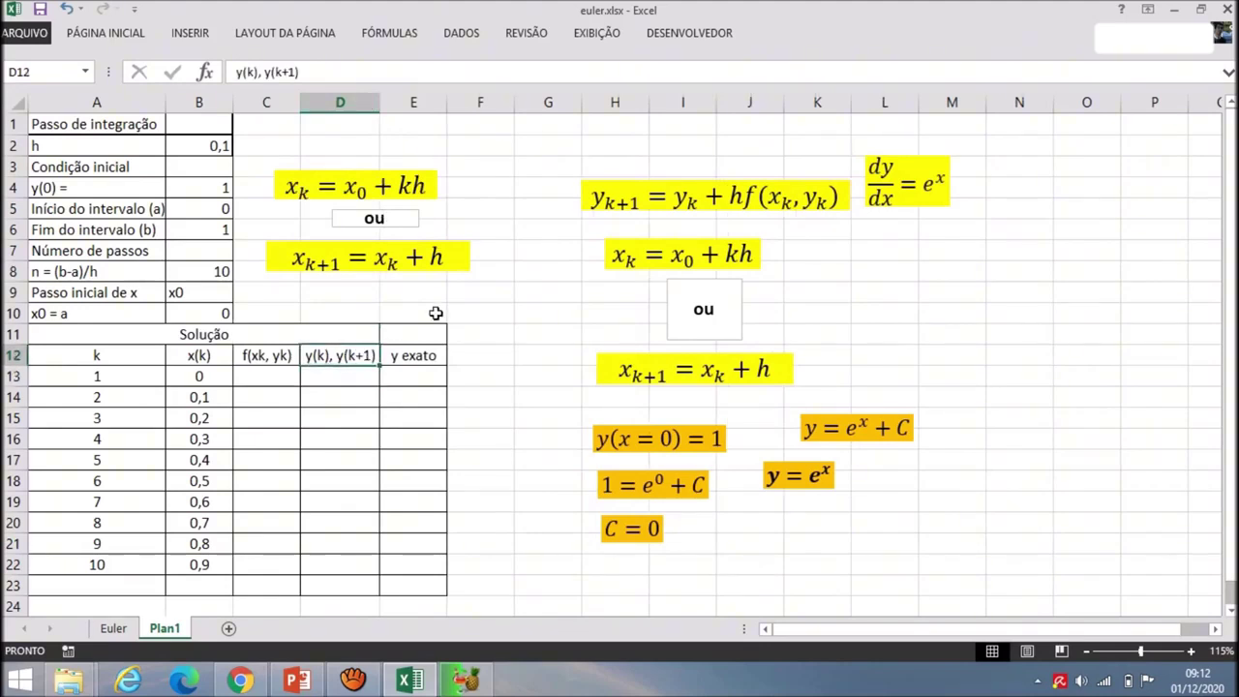
{"action": "type", "text": "y aproximado"}
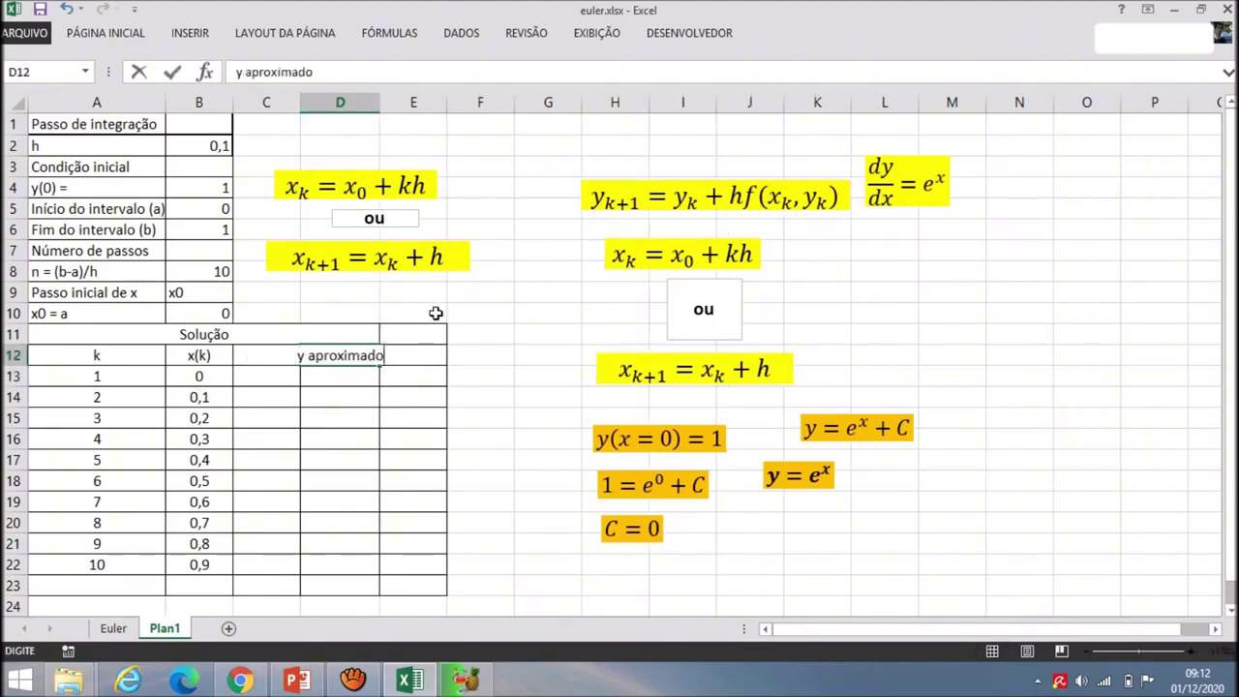
{"action": "key", "text": "Return"}
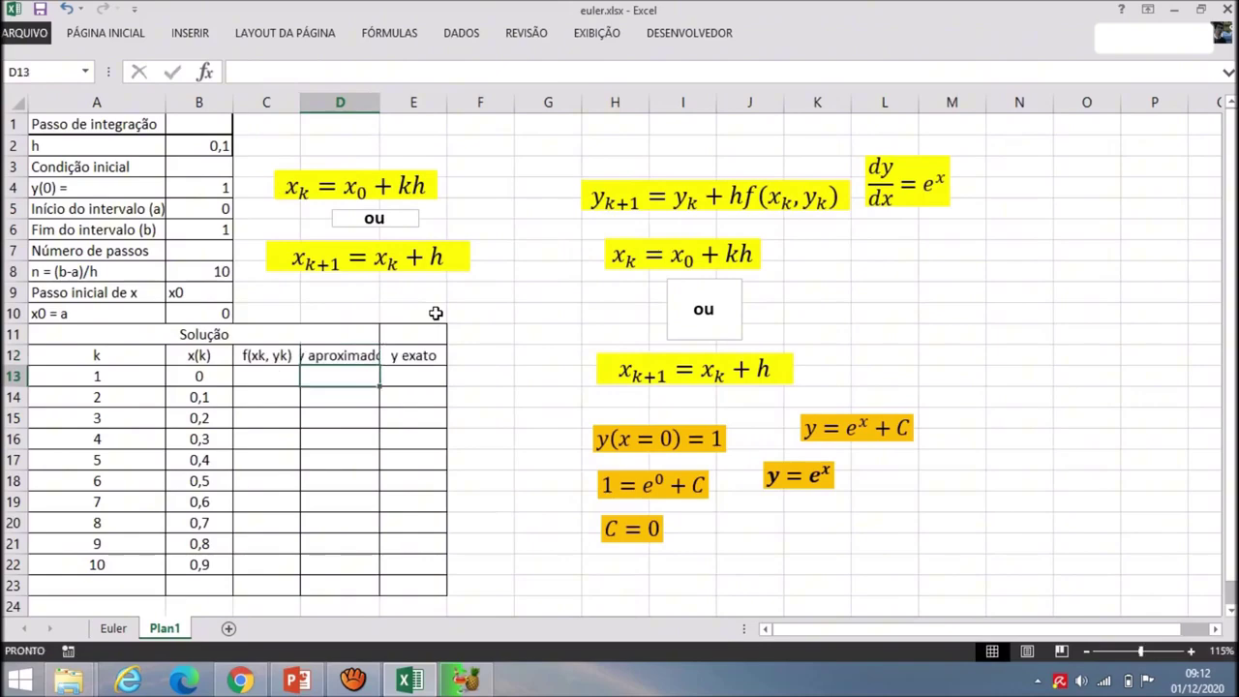
{"action": "left_click_drag", "start_coordinate": [384, 103], "coordinate": [382, 103]}
{"action": "double_click", "coordinate": [377, 103]}
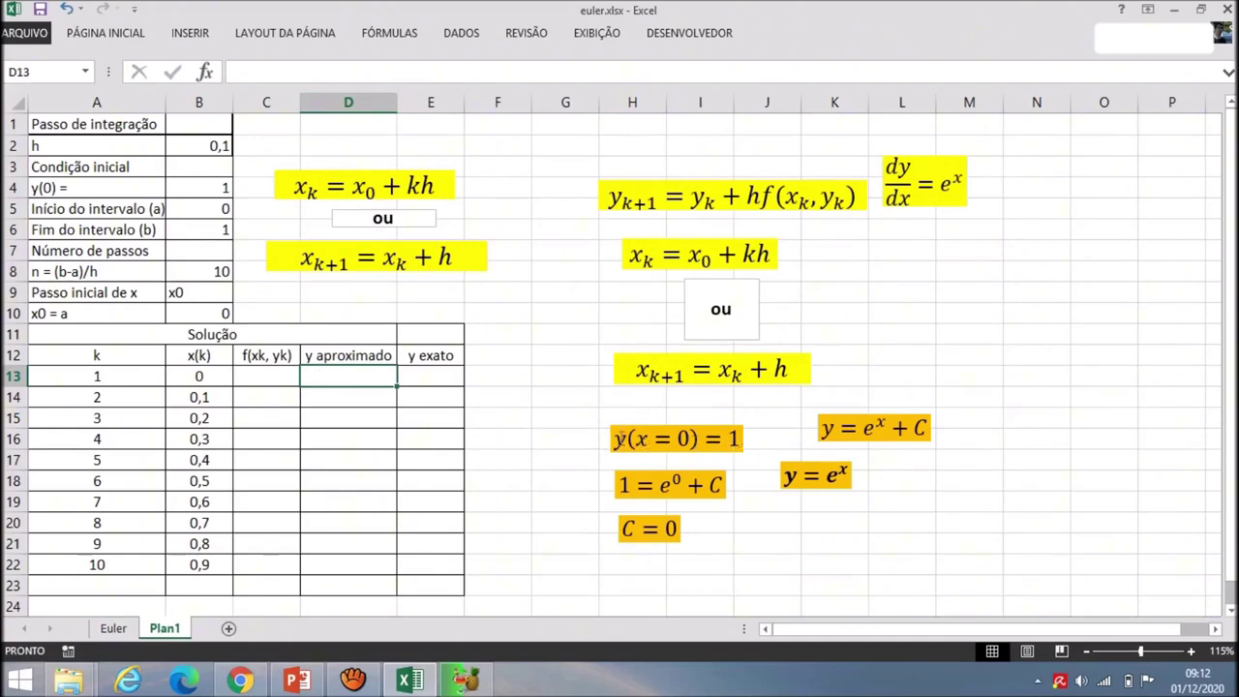
{"action": "left_click", "coordinate": [344, 398]}
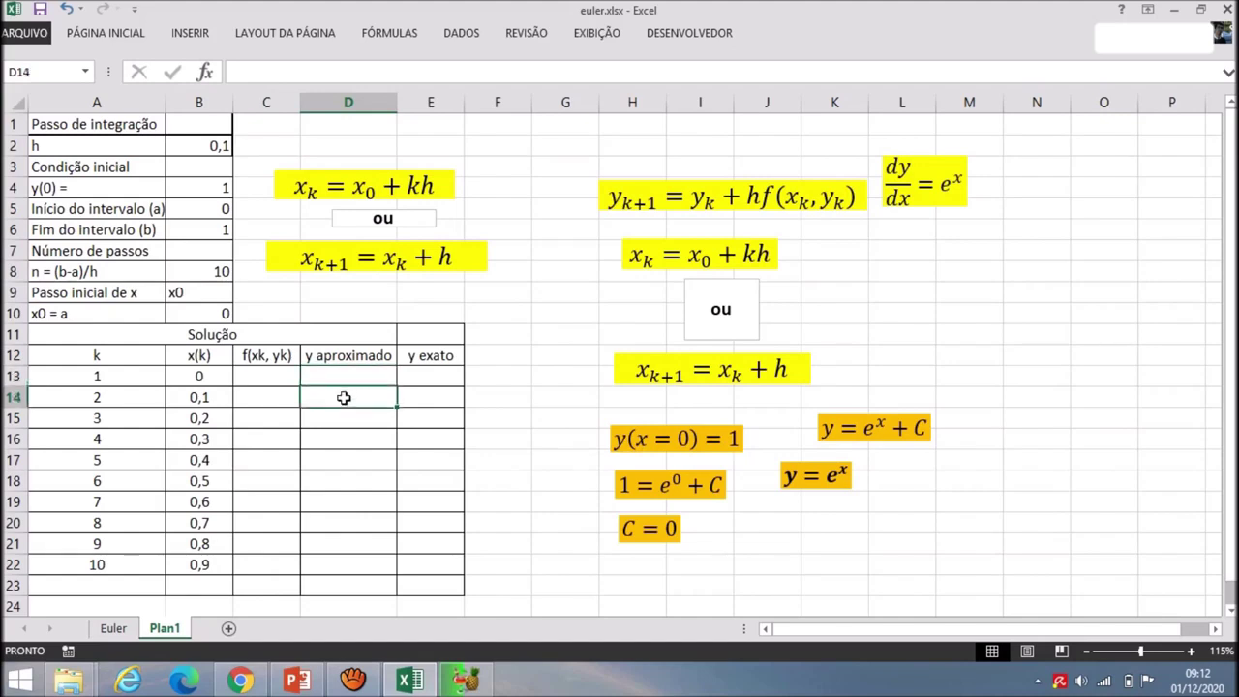
- Enter =B4 in D13 so the first approximate y takes the initial condition y(0)
{"action": "double_click", "coordinate": [352, 376]}
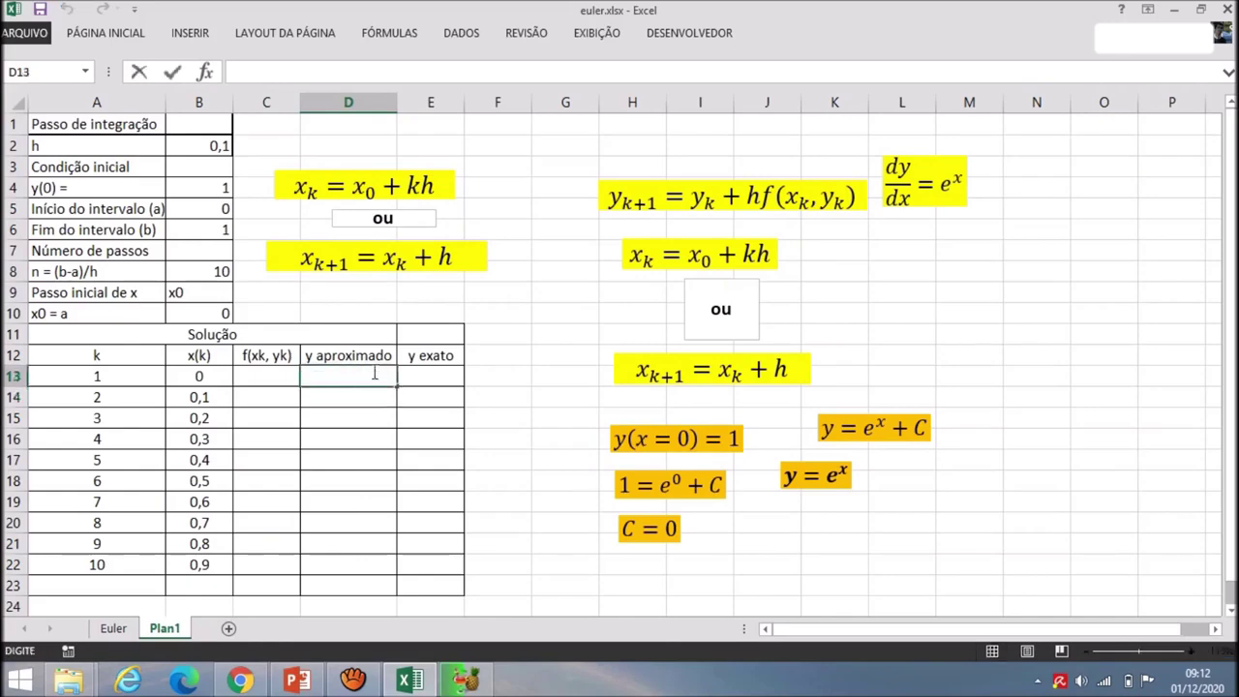
{"action": "left_click", "coordinate": [380, 355]}
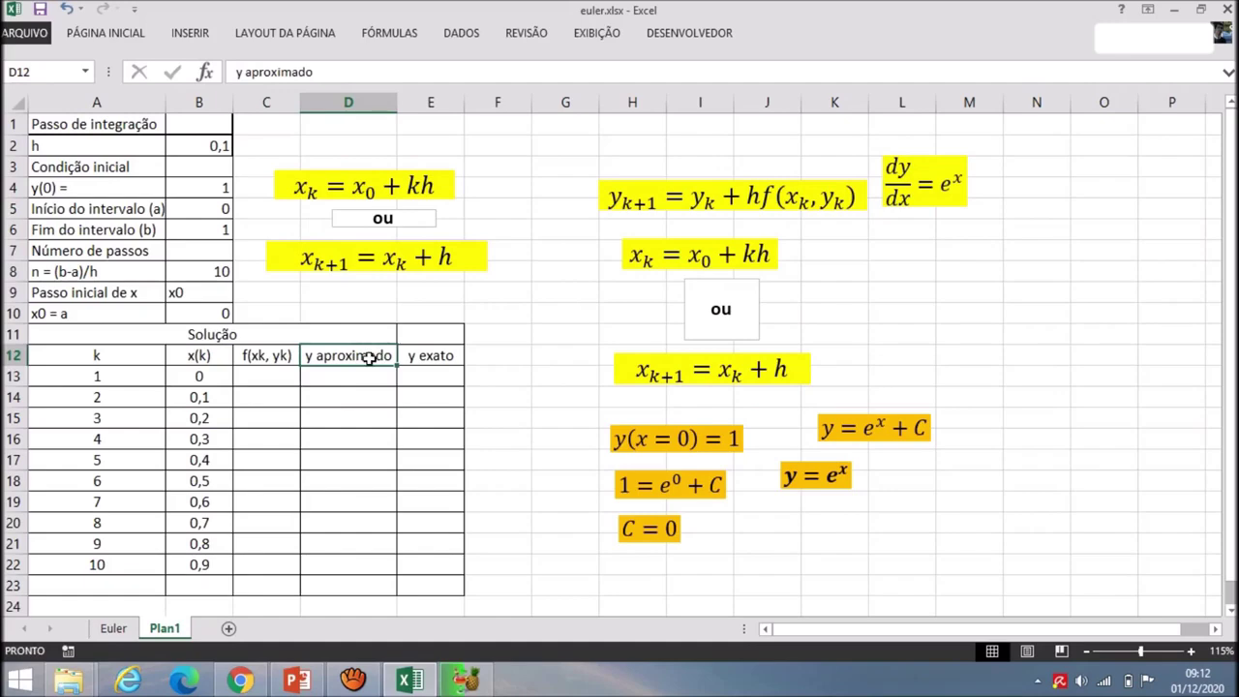
{"action": "left_click", "coordinate": [371, 375]}
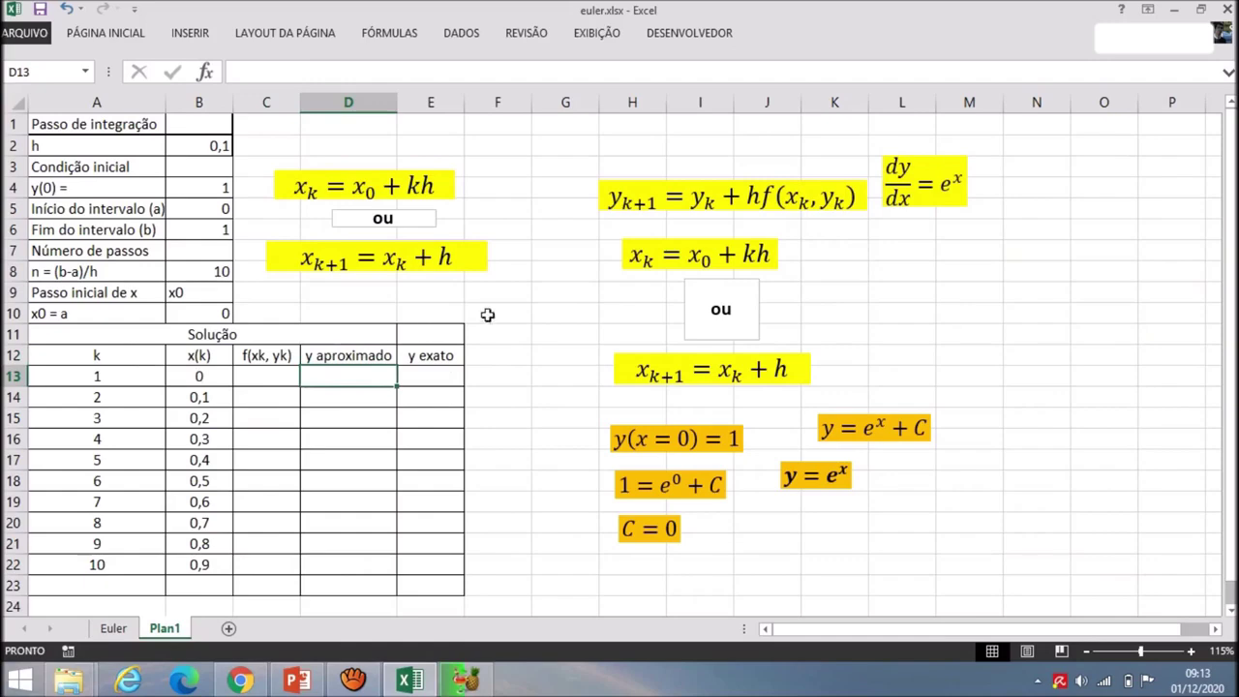
{"action": "type", "text": "="}
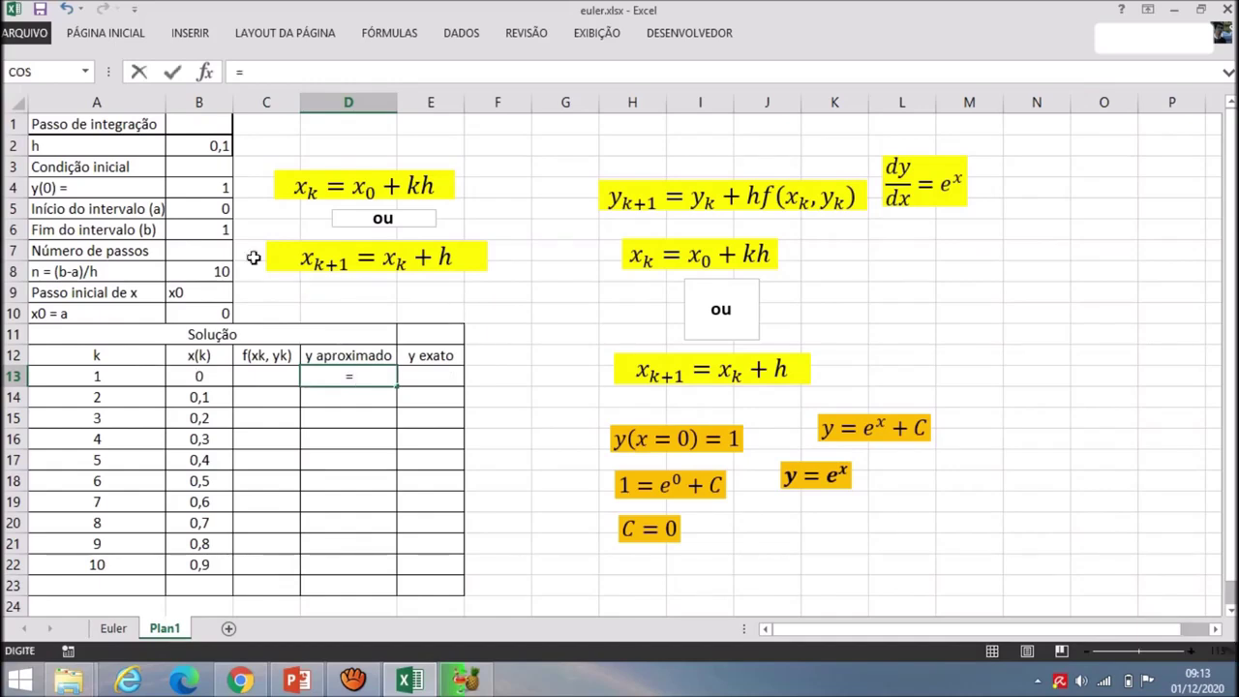
{"action": "left_click", "coordinate": [214, 186]}
{"action": "key", "text": "Return"}
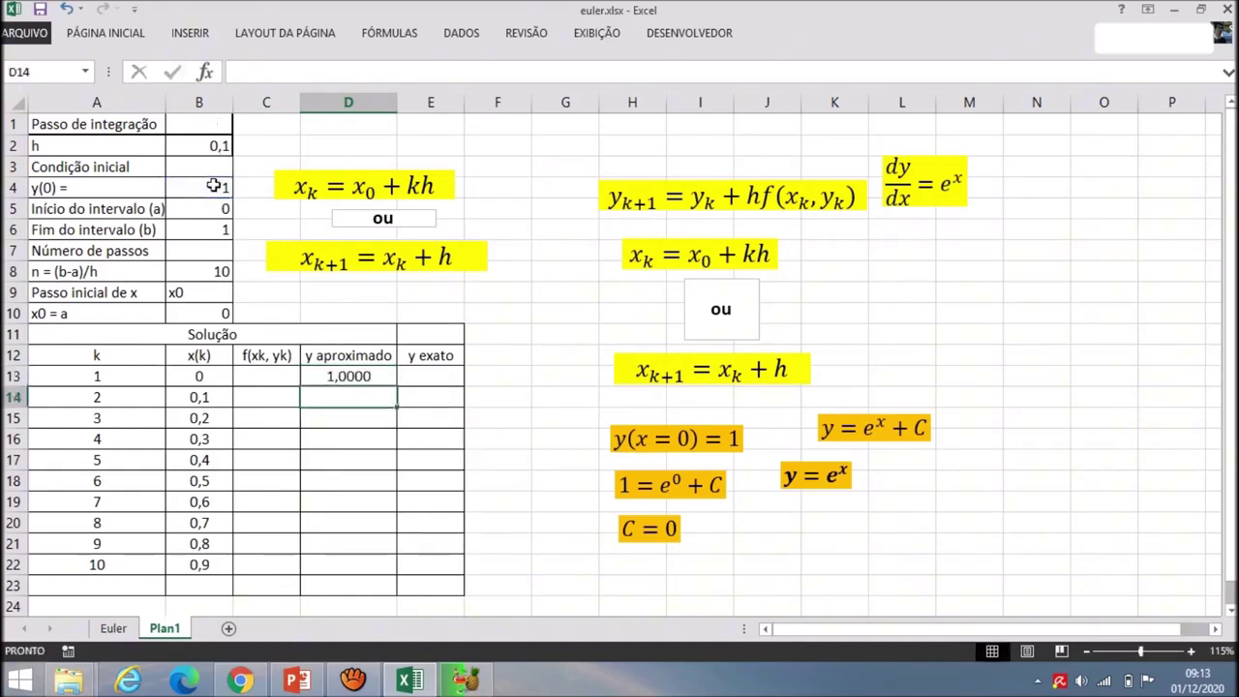
{"action": "key", "text": "Up"}
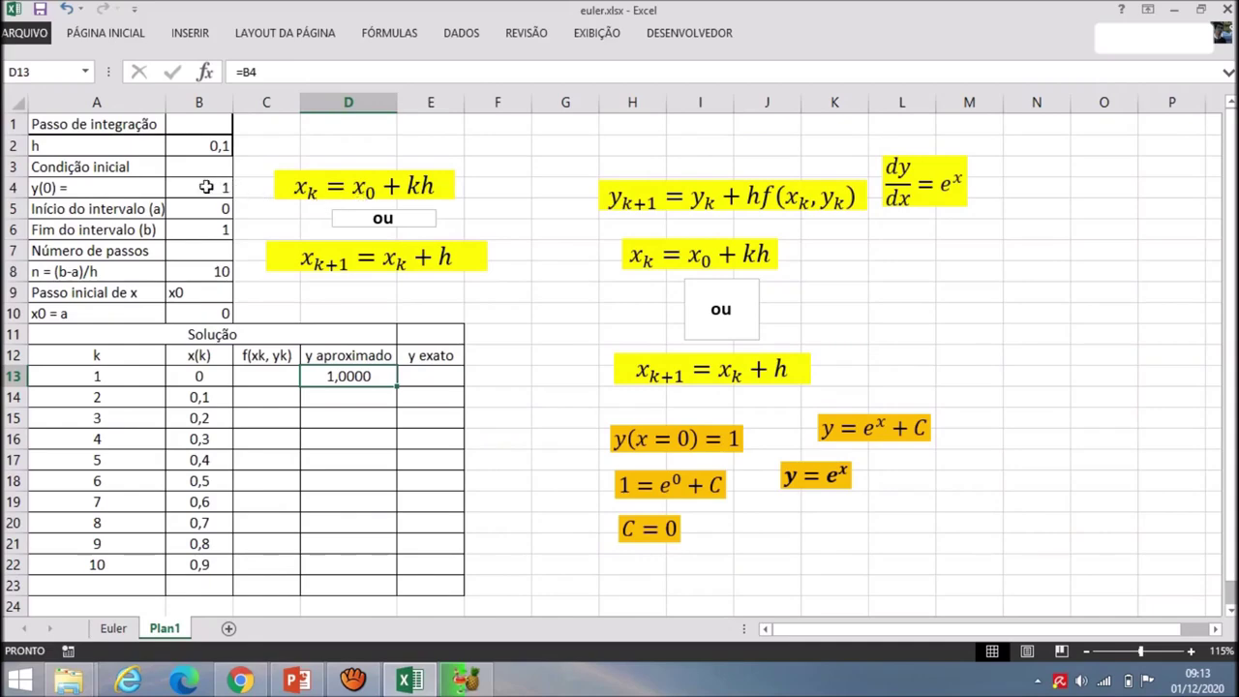
{"action": "left_click", "coordinate": [203, 186]}
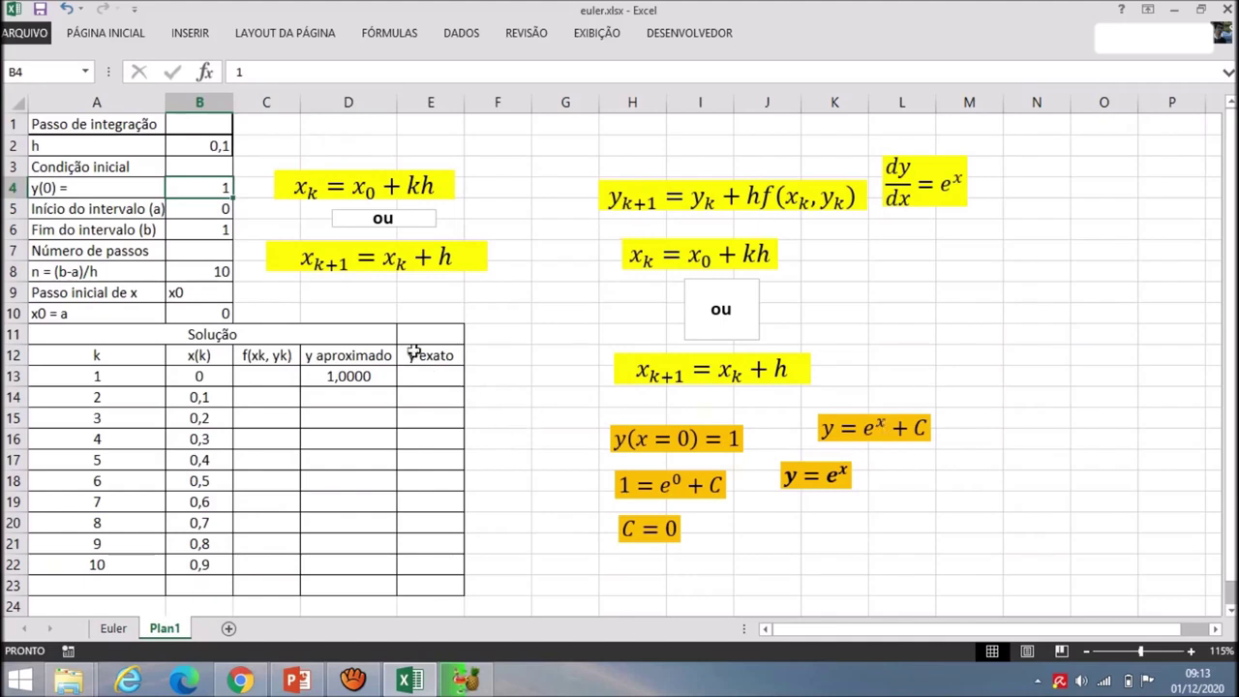
{"action": "left_click", "coordinate": [366, 378]}
{"action": "left_click", "coordinate": [368, 459]}
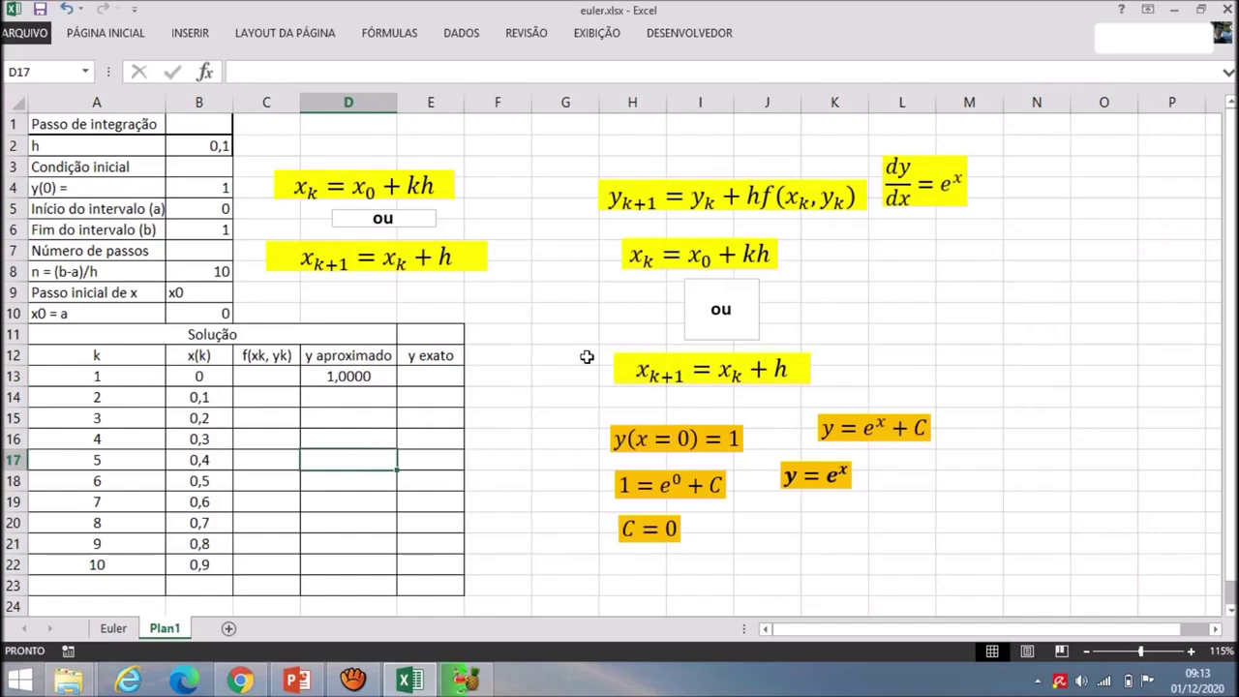
- Enter =exp(b13) in C13 to evaluate f(xk, yk) from dy/dx = e^x for the first k
{"action": "left_click", "coordinate": [266, 378]}
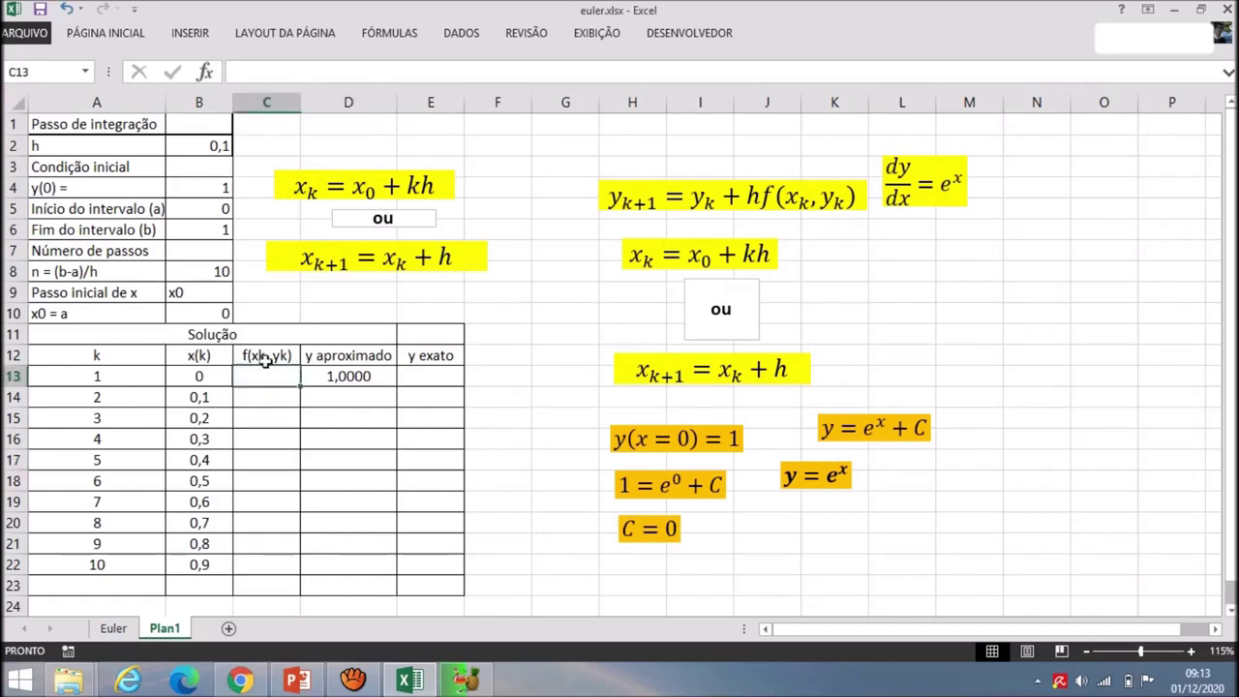
{"action": "left_click", "coordinate": [765, 197]}
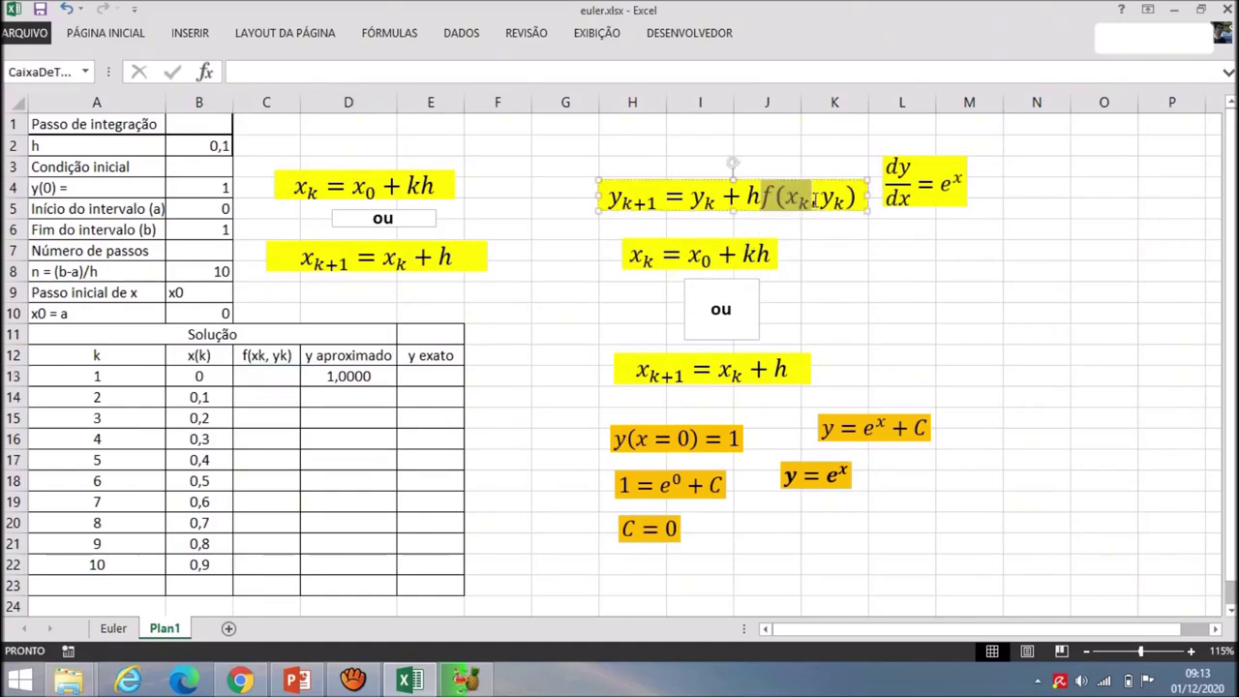
{"action": "left_click", "coordinate": [936, 191]}
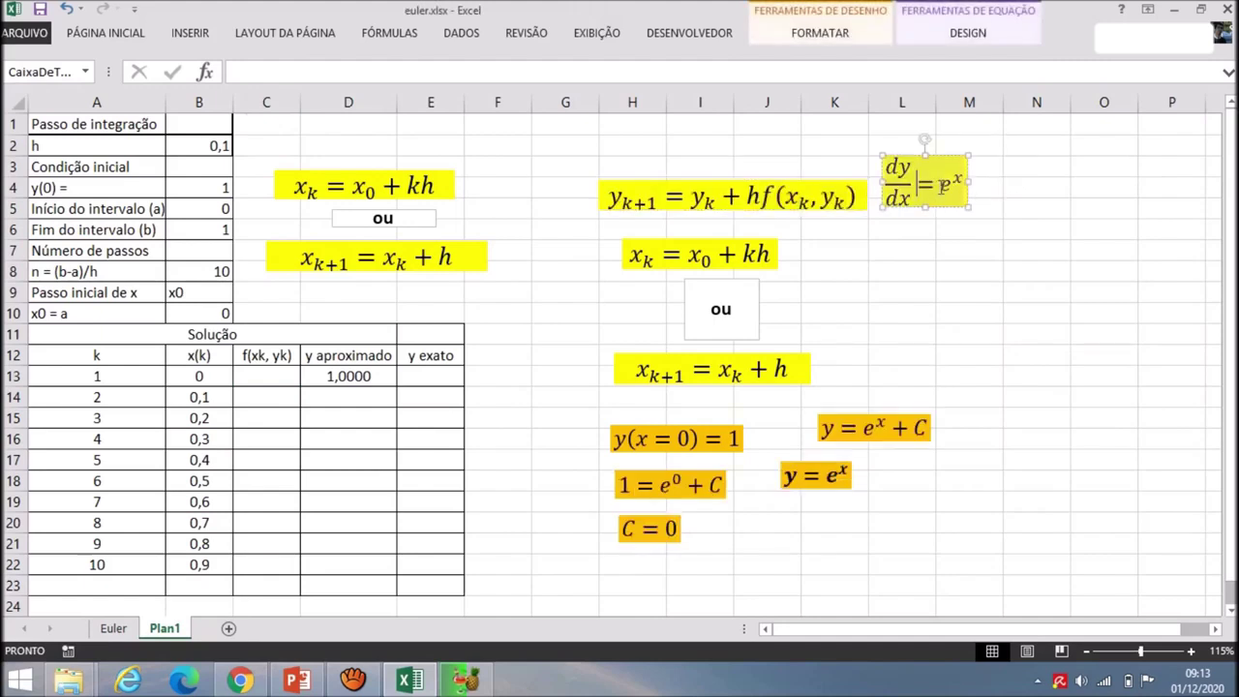
{"action": "left_click", "coordinate": [960, 271]}
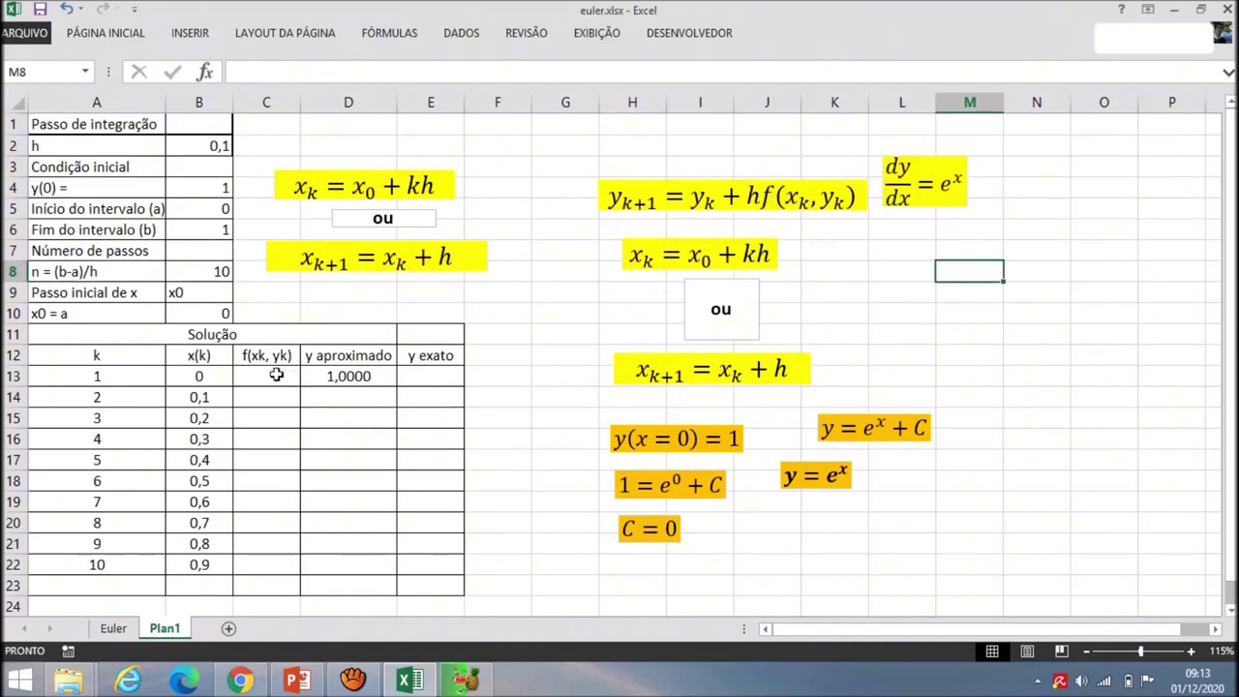
{"action": "left_click", "coordinate": [134, 374]}
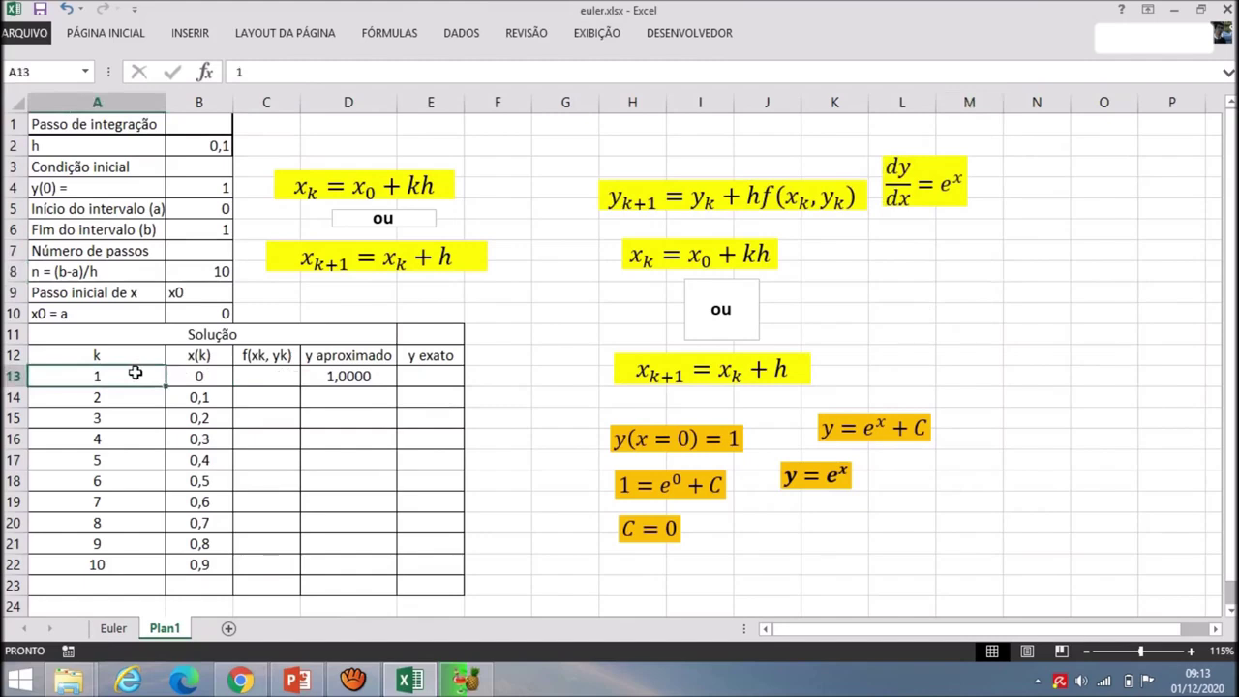
{"action": "left_click", "coordinate": [268, 374]}
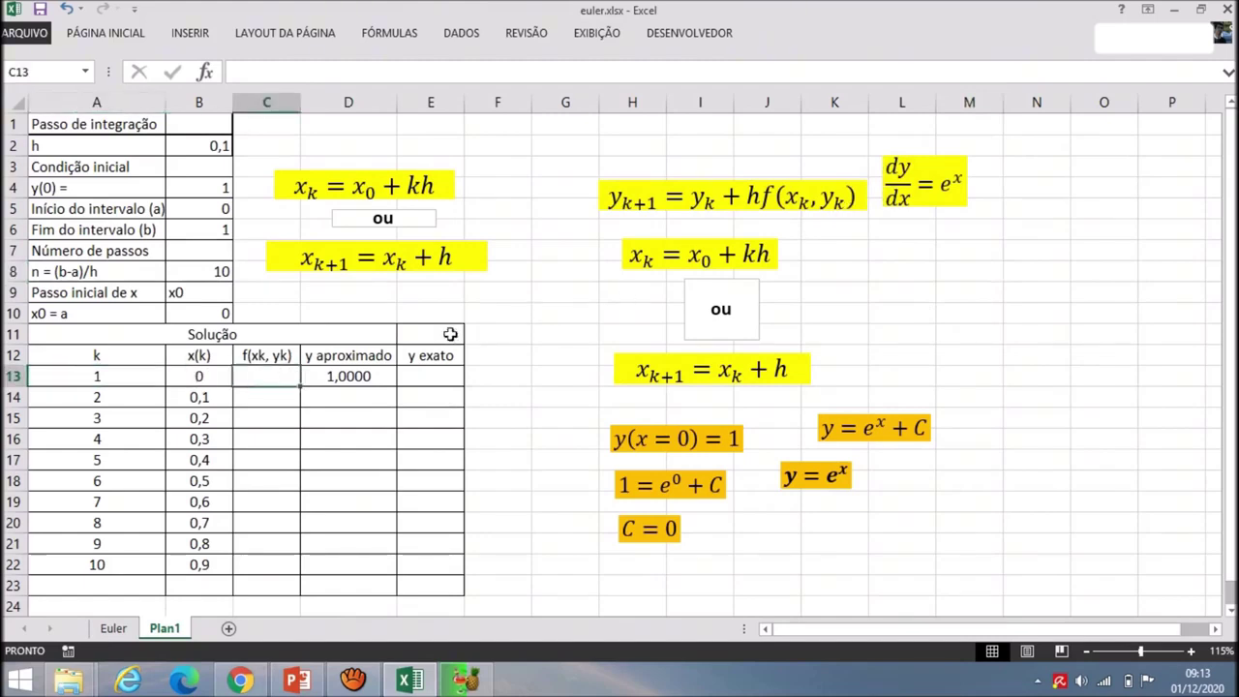
{"action": "type", "text": "=exp"}
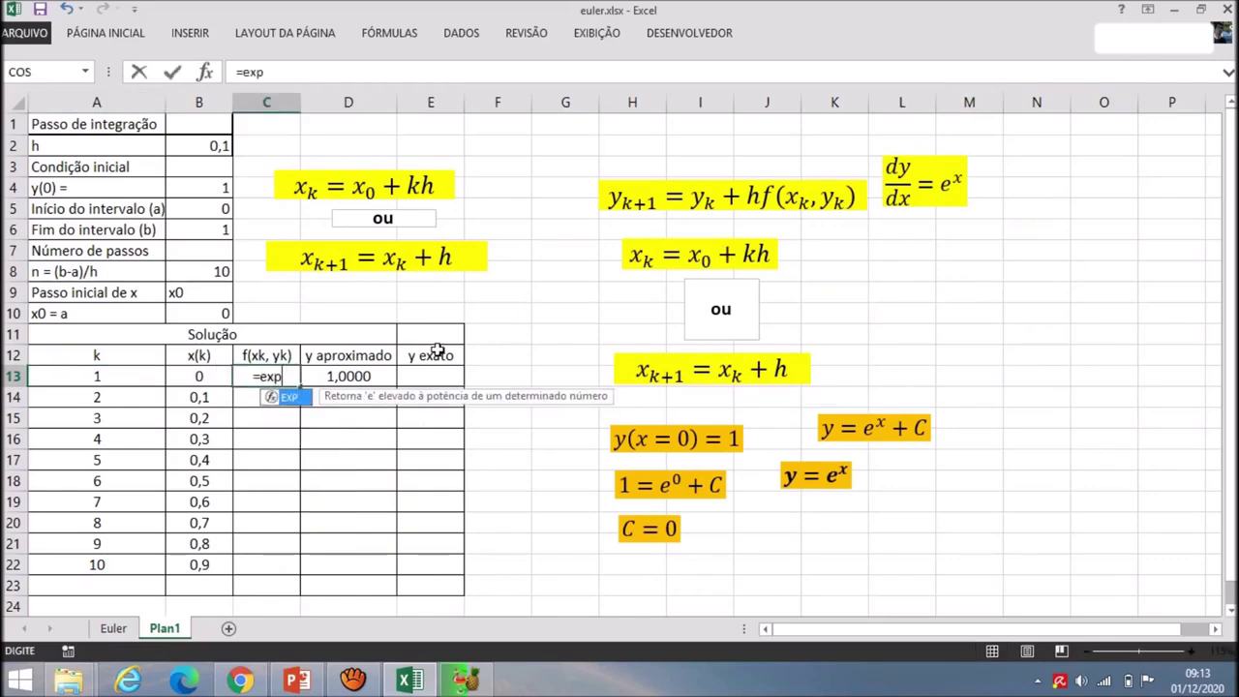
{"action": "type", "text": "("}
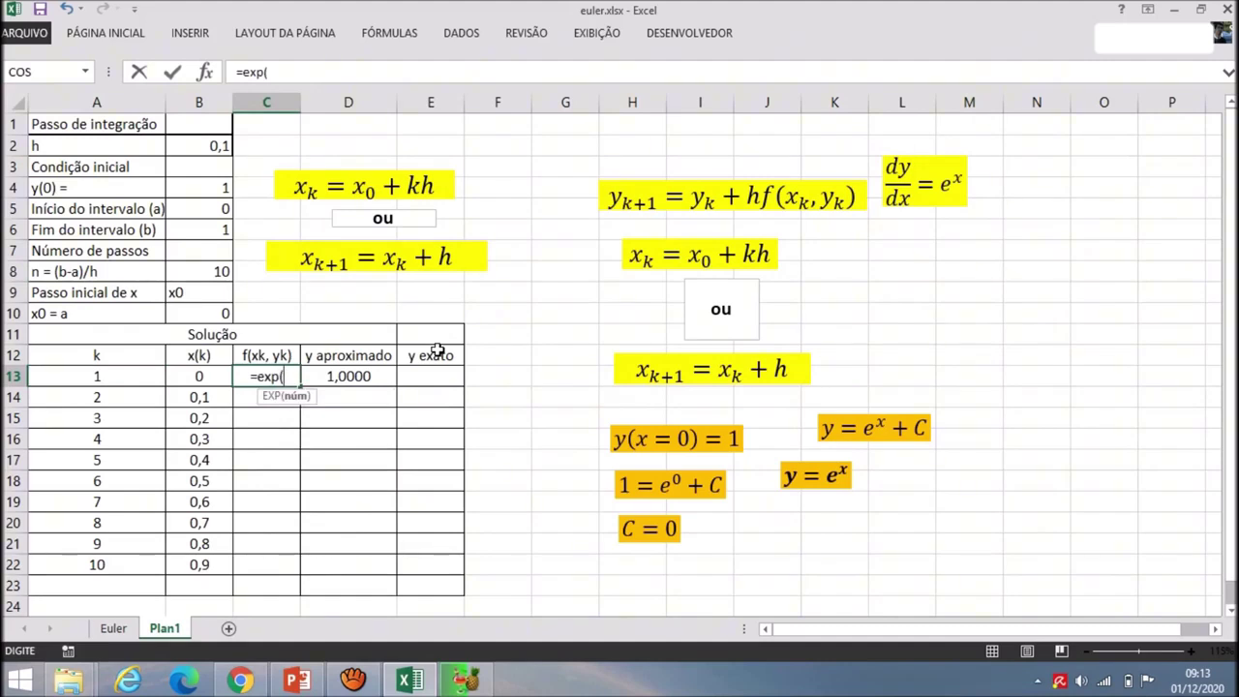
{"action": "left_click", "coordinate": [214, 377]}
{"action": "type", "text": ")"}
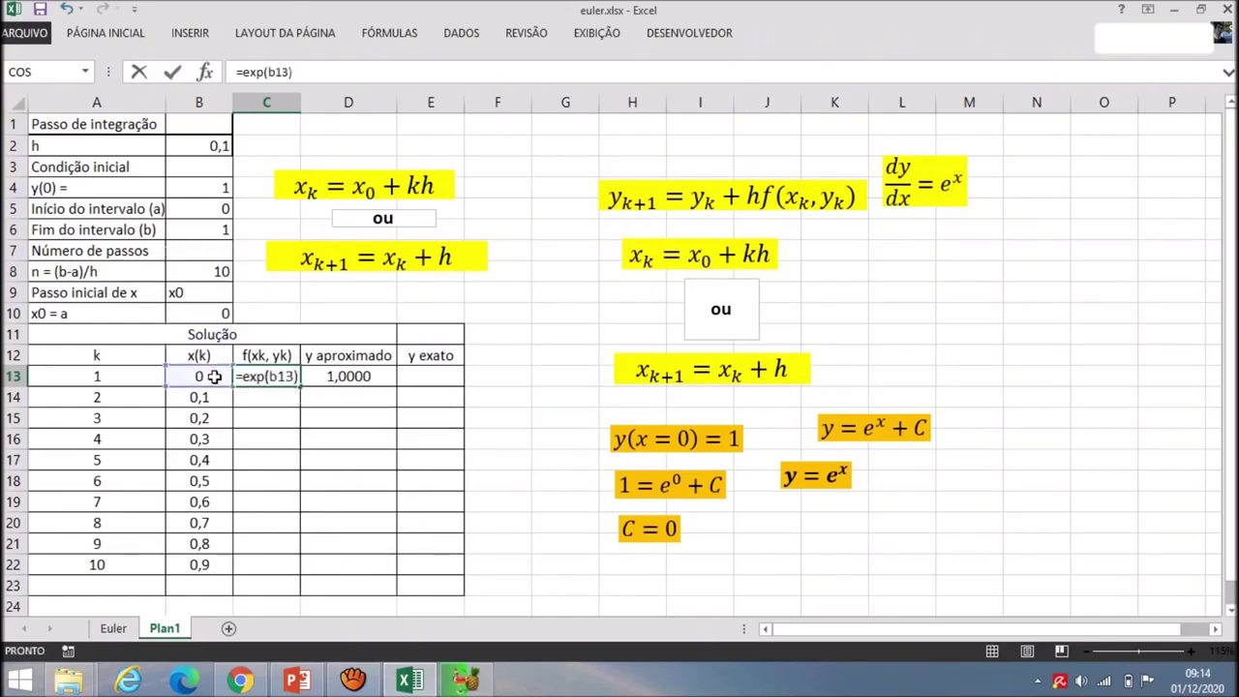
{"action": "key", "text": "Return"}
- Enter the exact solution =exp(b13) in E13 under y exato
{"action": "key", "text": "Up"}
{"action": "key", "text": "Right"}
{"action": "key", "text": "Right"}
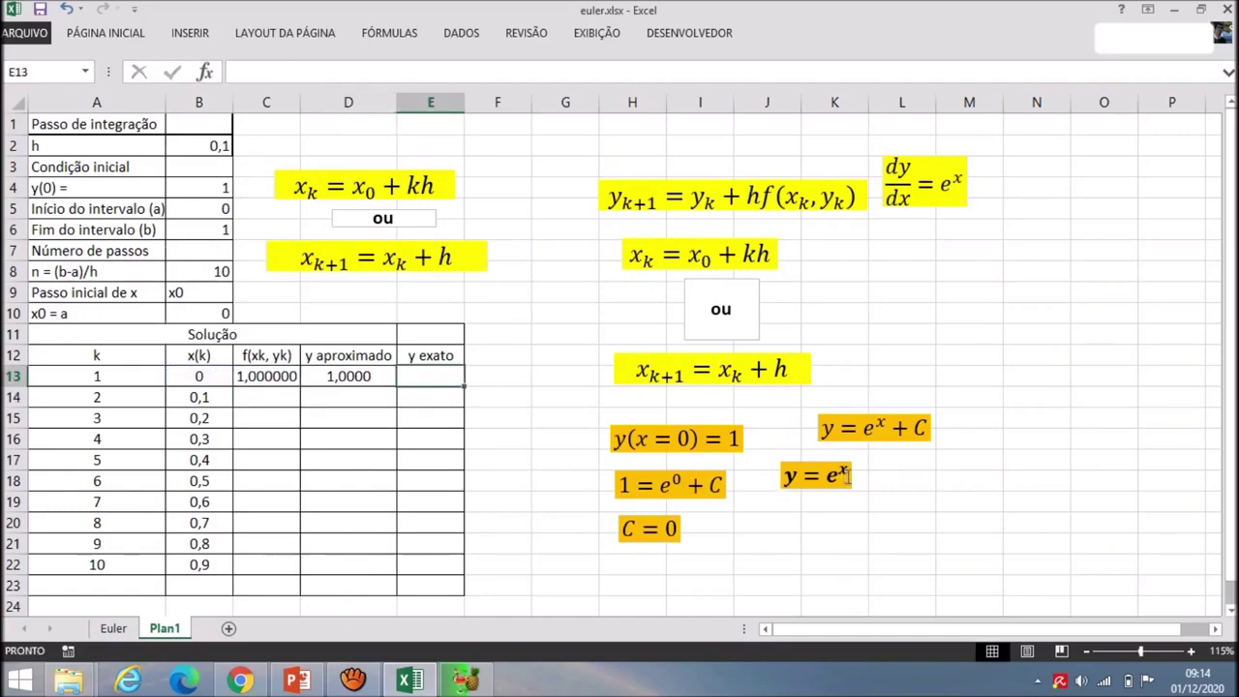
{"action": "type", "text": "=exp"}
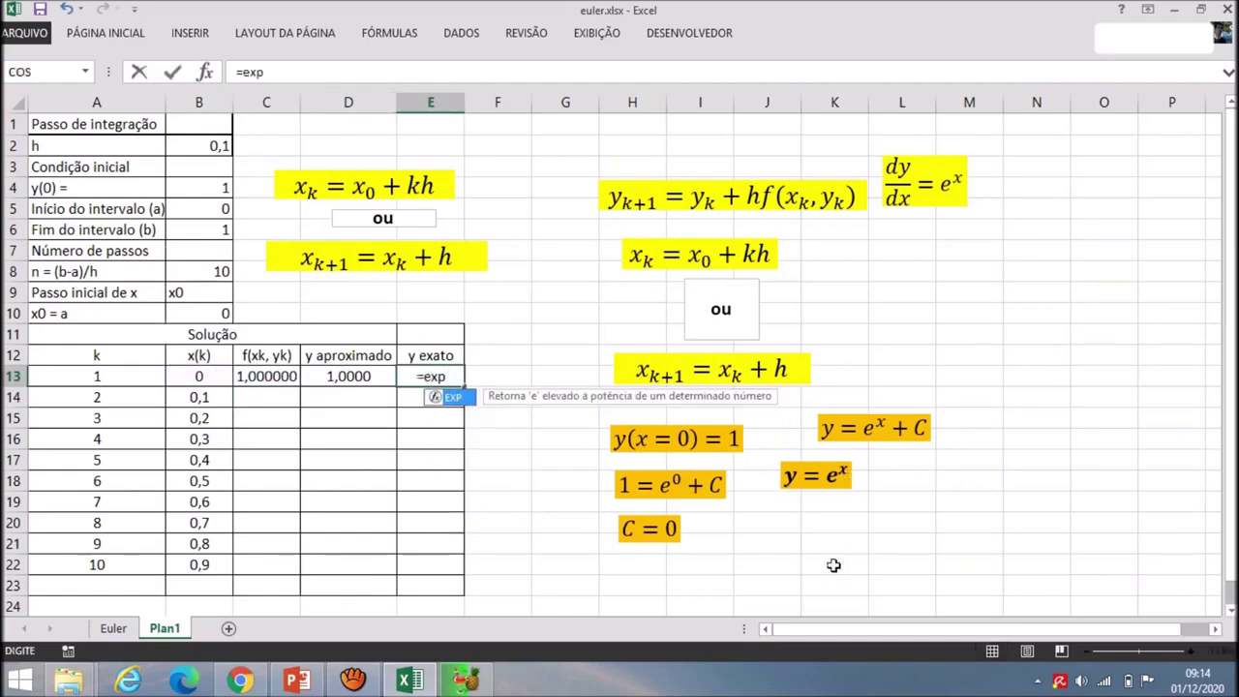
{"action": "type", "text": "("}
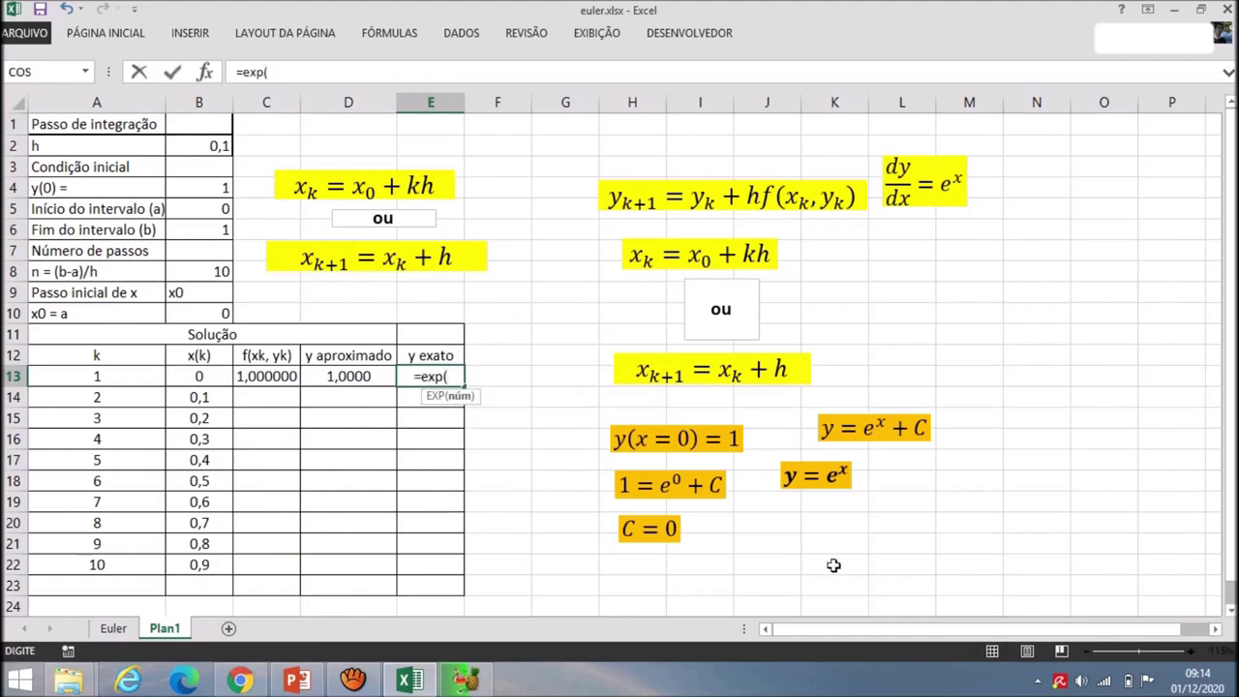
{"action": "type", "text": "b13"}
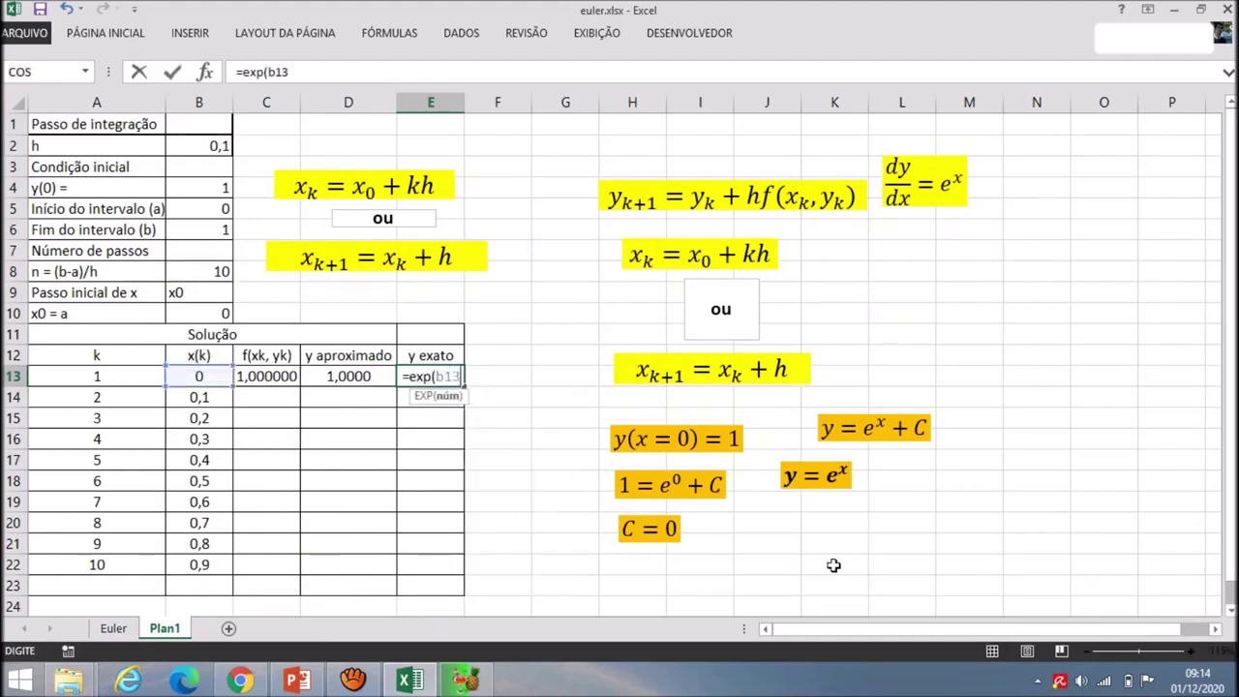
{"action": "key", "text": "Return"}
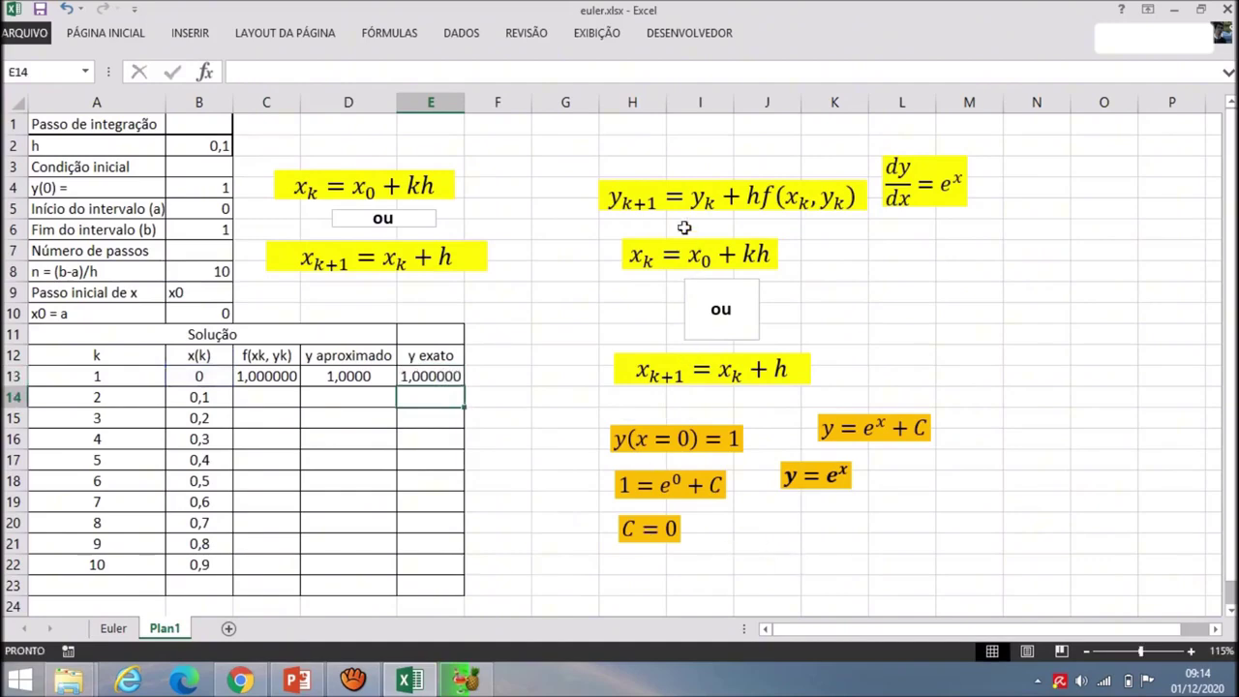
- Enter the Euler formula =d13+$b$2*c13 in D14 and fill it down to D22
{"action": "left_click", "coordinate": [352, 400]}
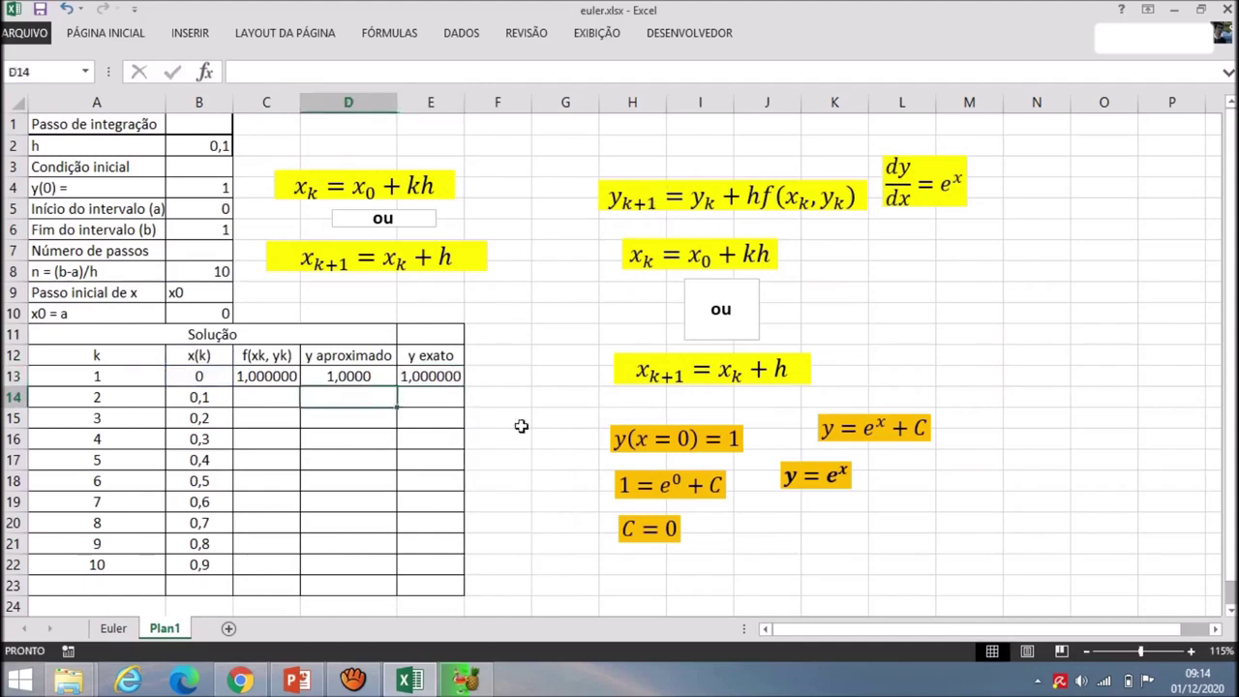
{"action": "type", "text": "="}
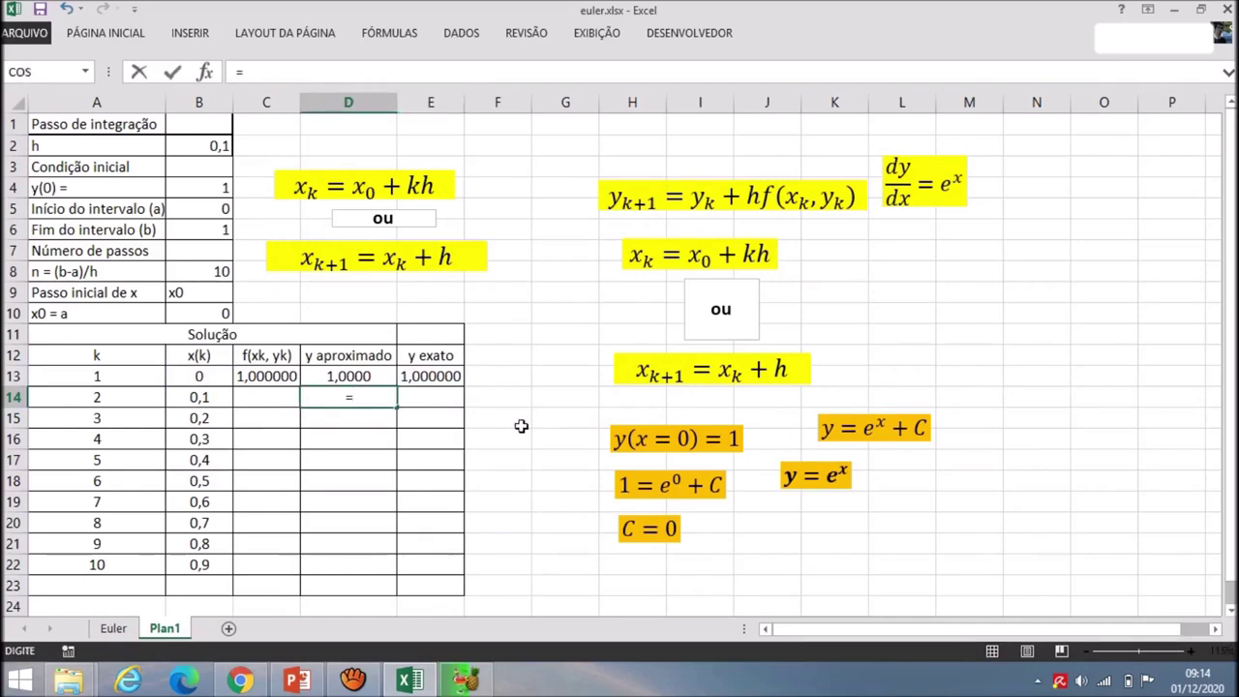
{"action": "type", "text": "d13"}
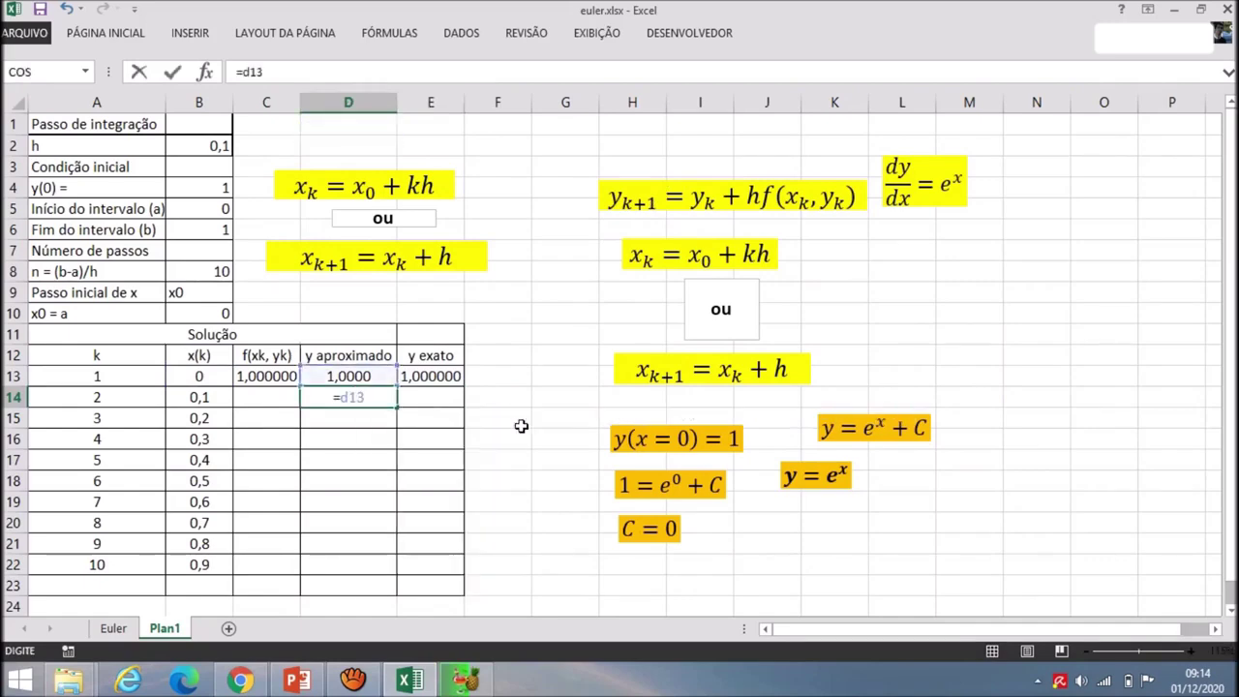
{"action": "type", "text": "+"}
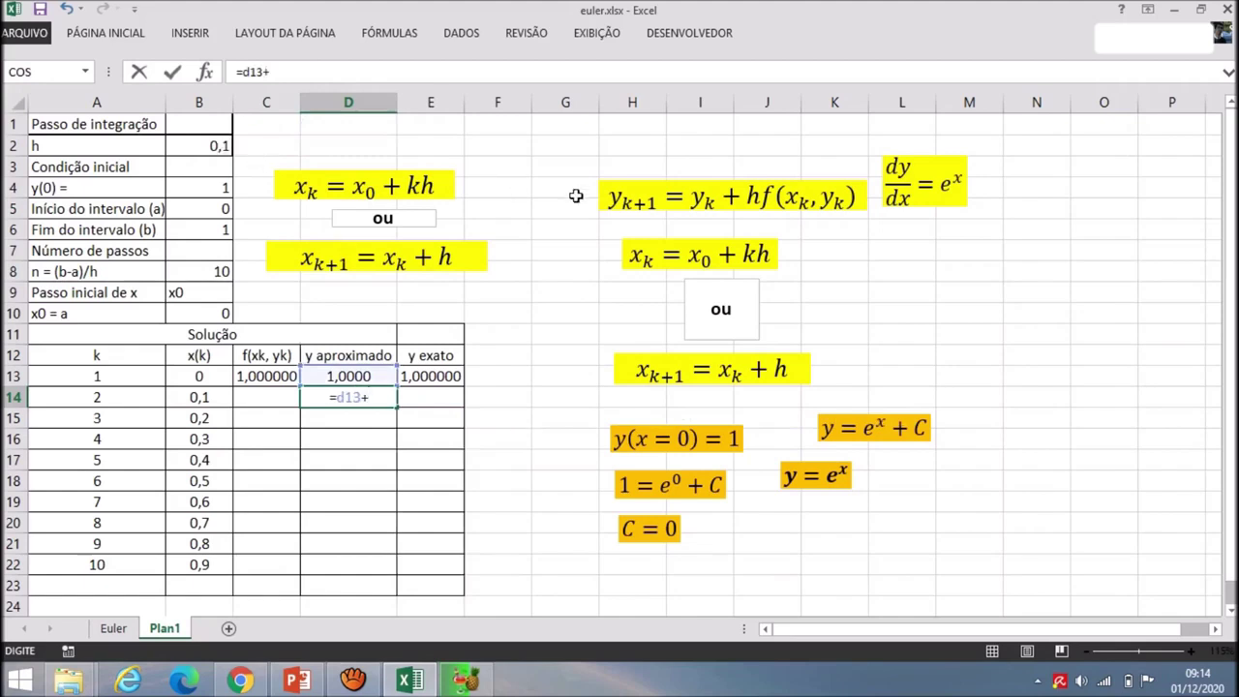
{"action": "type", "text": "$b$"}
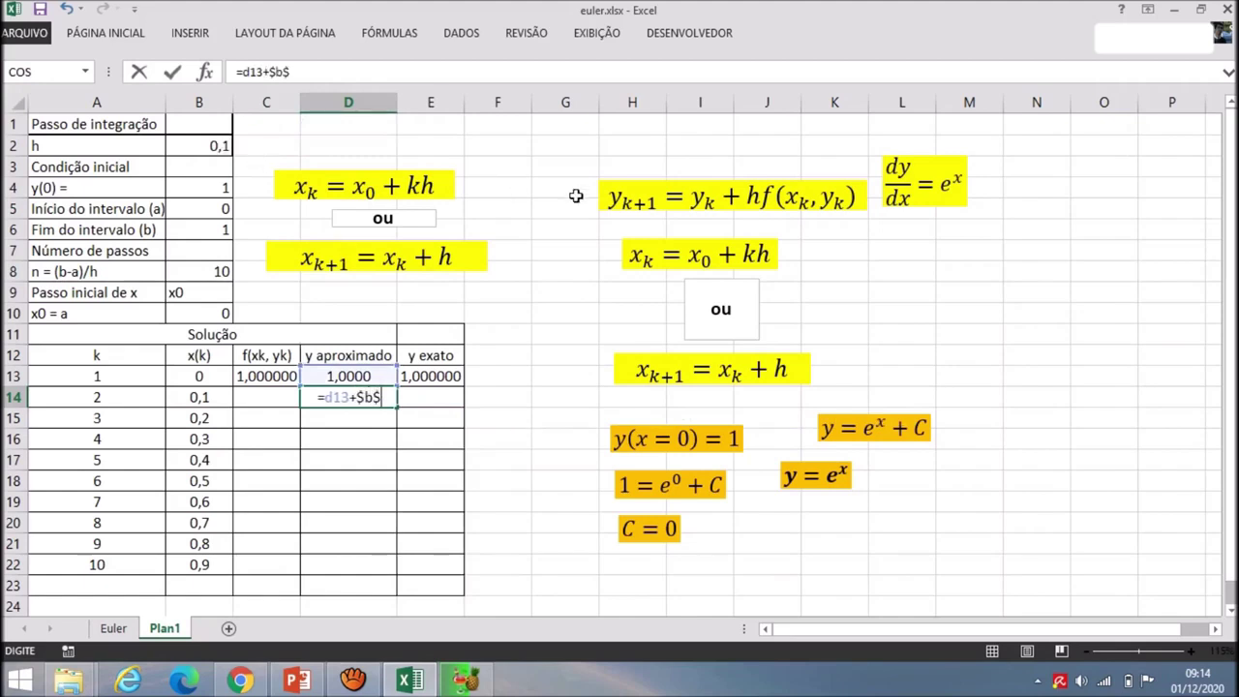
{"action": "type", "text": "2"}
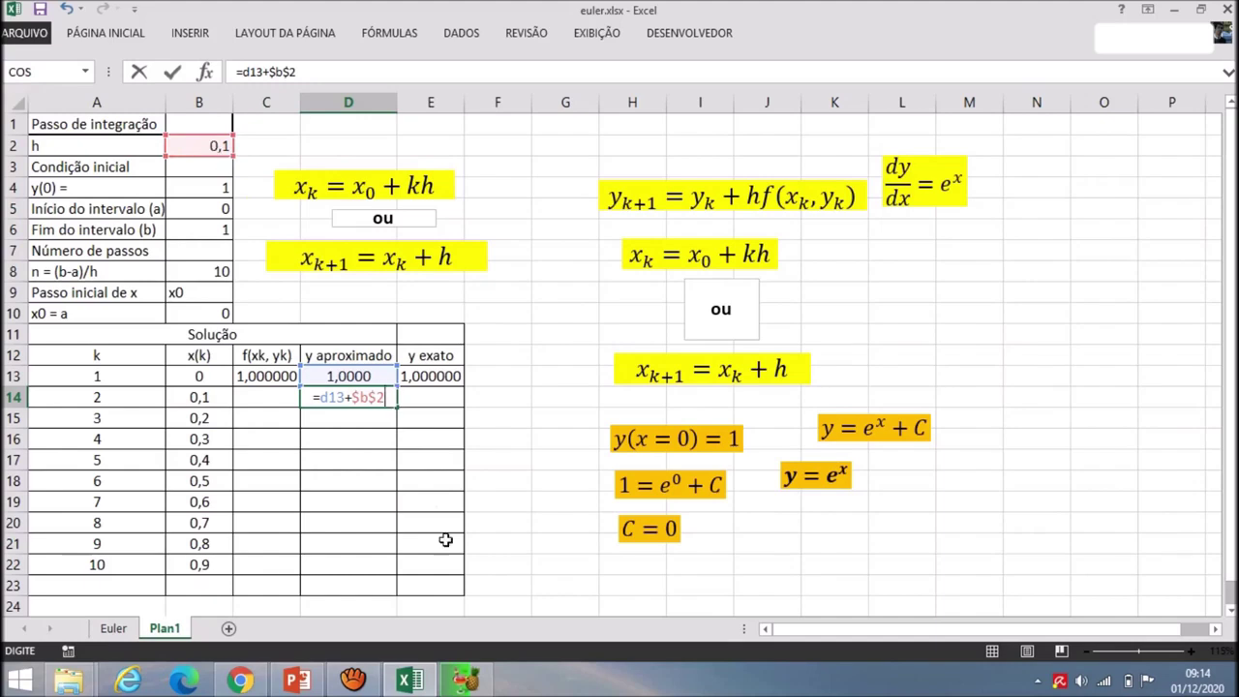
{"action": "type", "text": "*"}
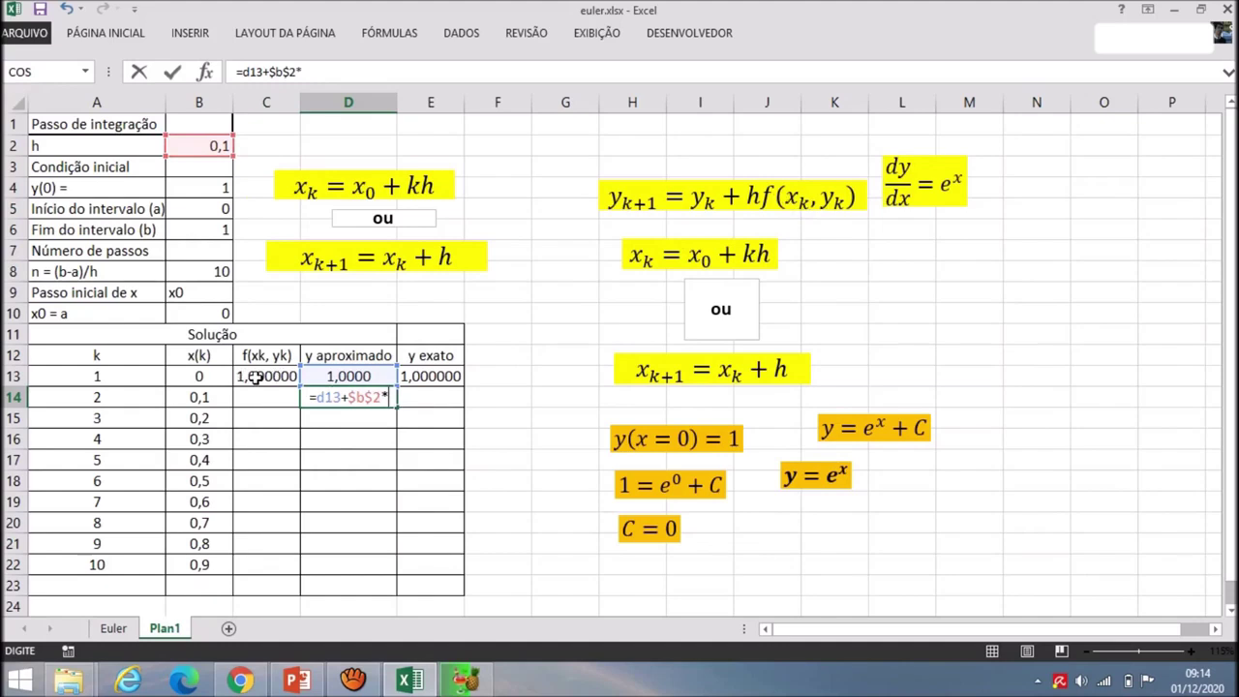
{"action": "type", "text": "c13"}
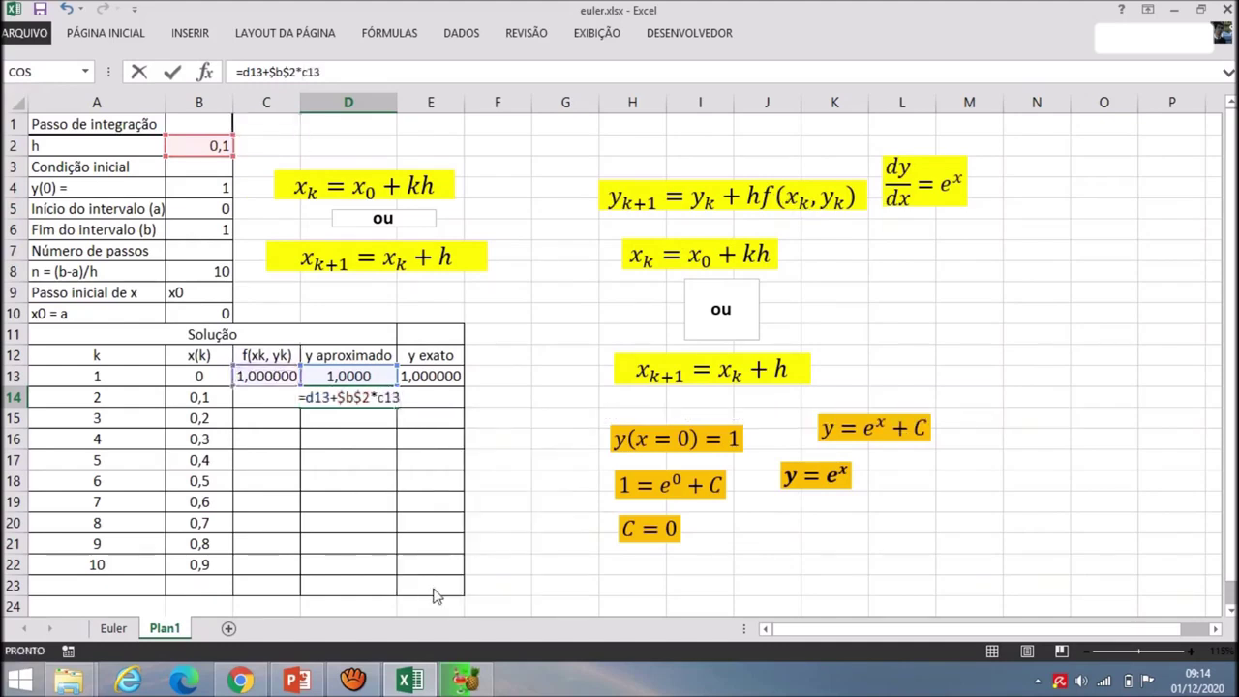
{"action": "key", "text": "Return"}
{"action": "left_click", "coordinate": [391, 403]}
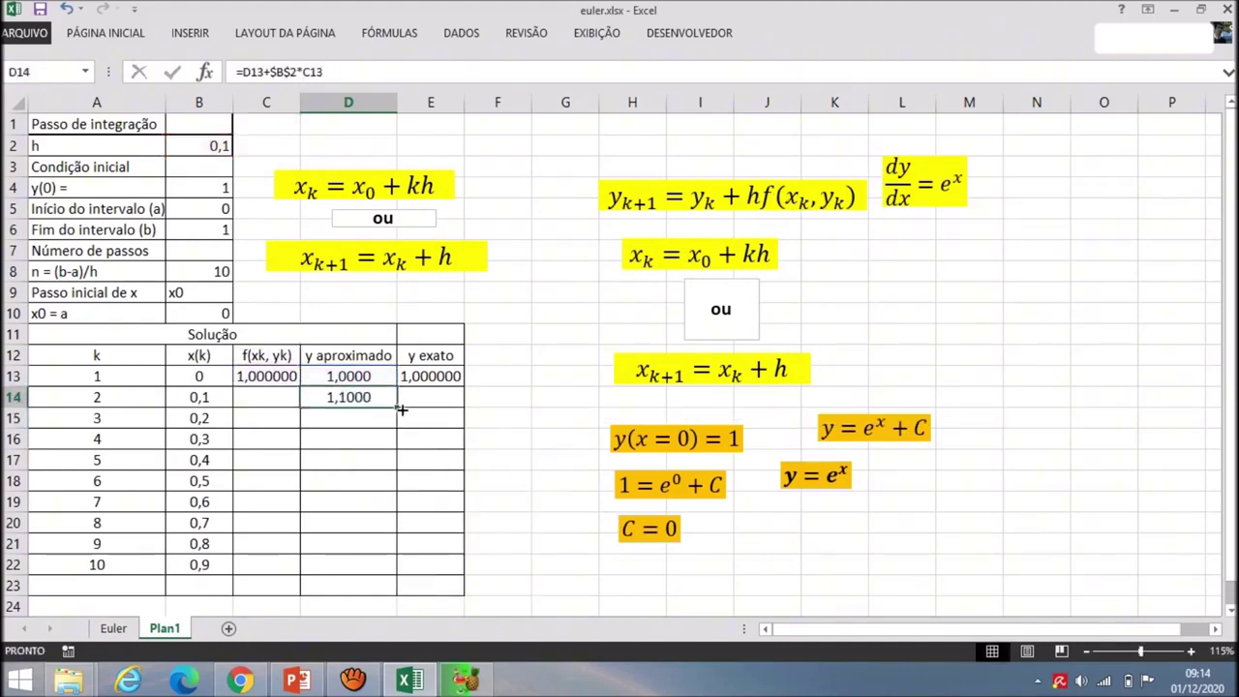
{"action": "double_click", "coordinate": [397, 408]}
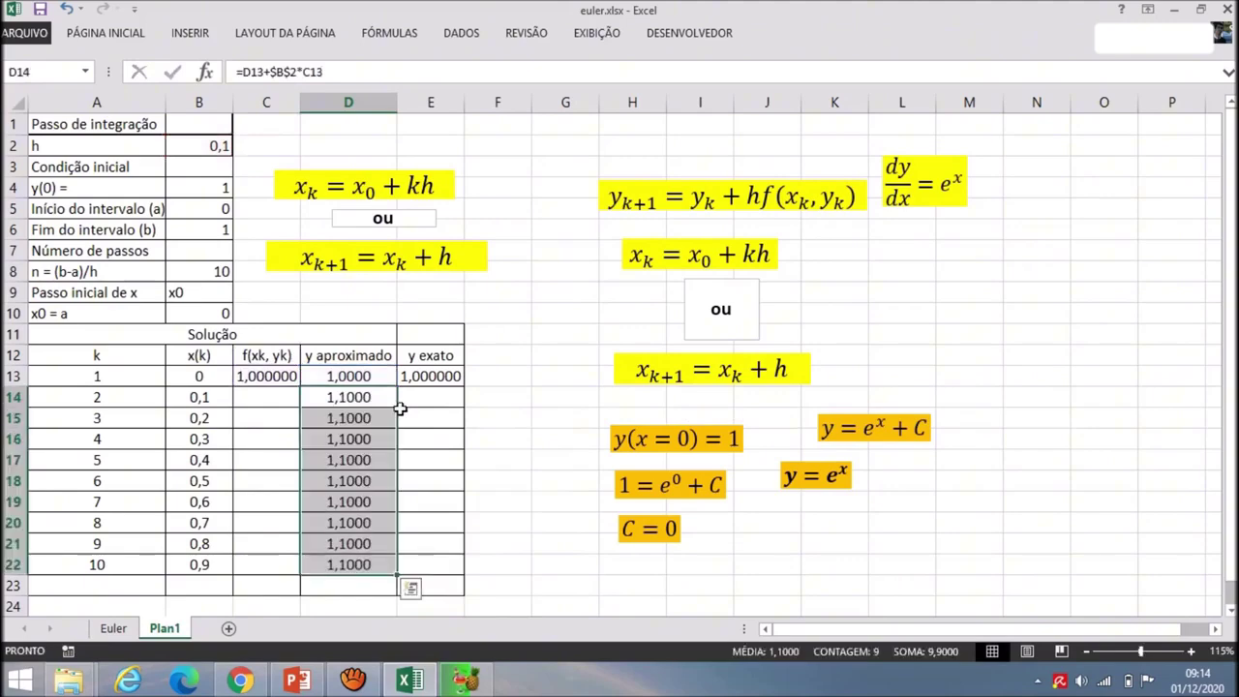
- Fill the exact solution formula from E13 down to E22 under y exato
{"action": "left_click", "coordinate": [438, 397]}
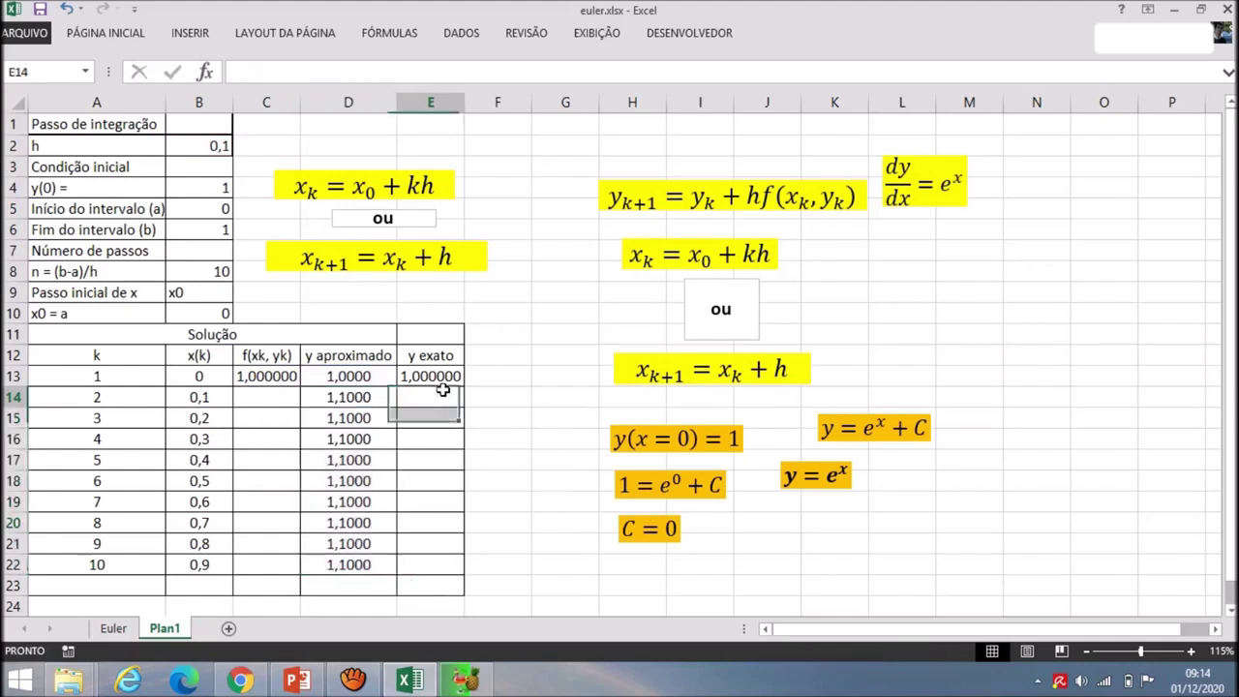
{"action": "key", "text": "Escape"}
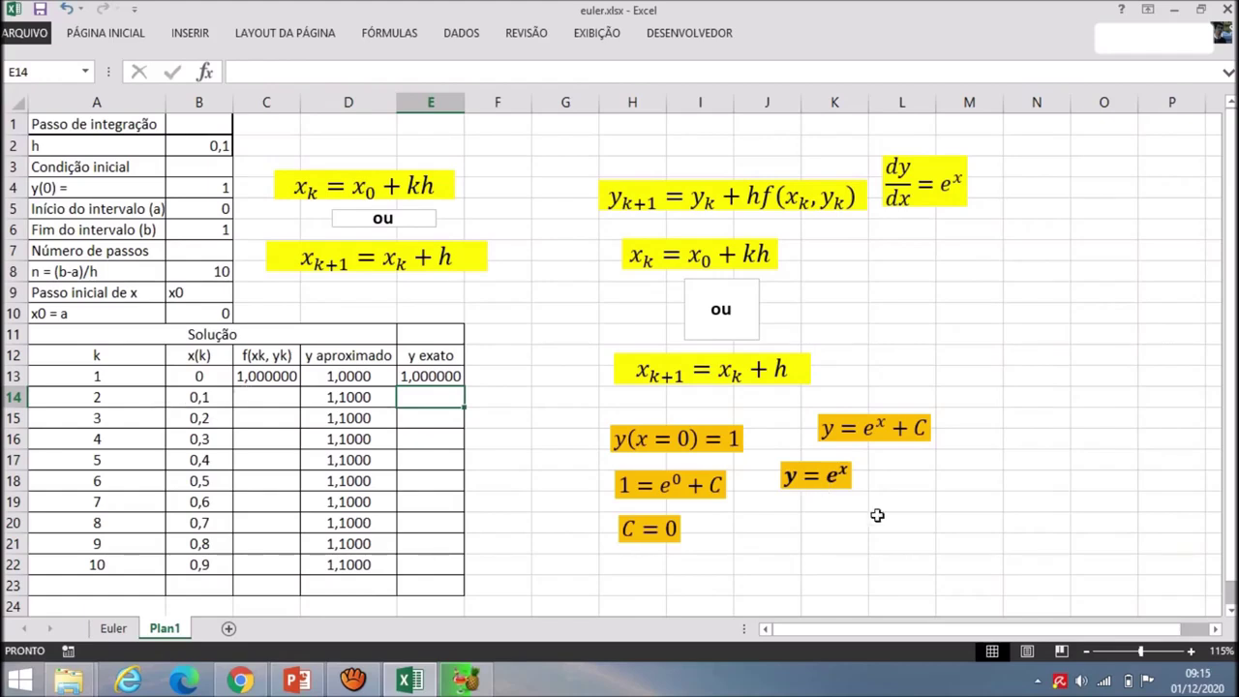
{"action": "double_click", "coordinate": [437, 375]}
{"action": "key", "text": "ctrl+Return"}
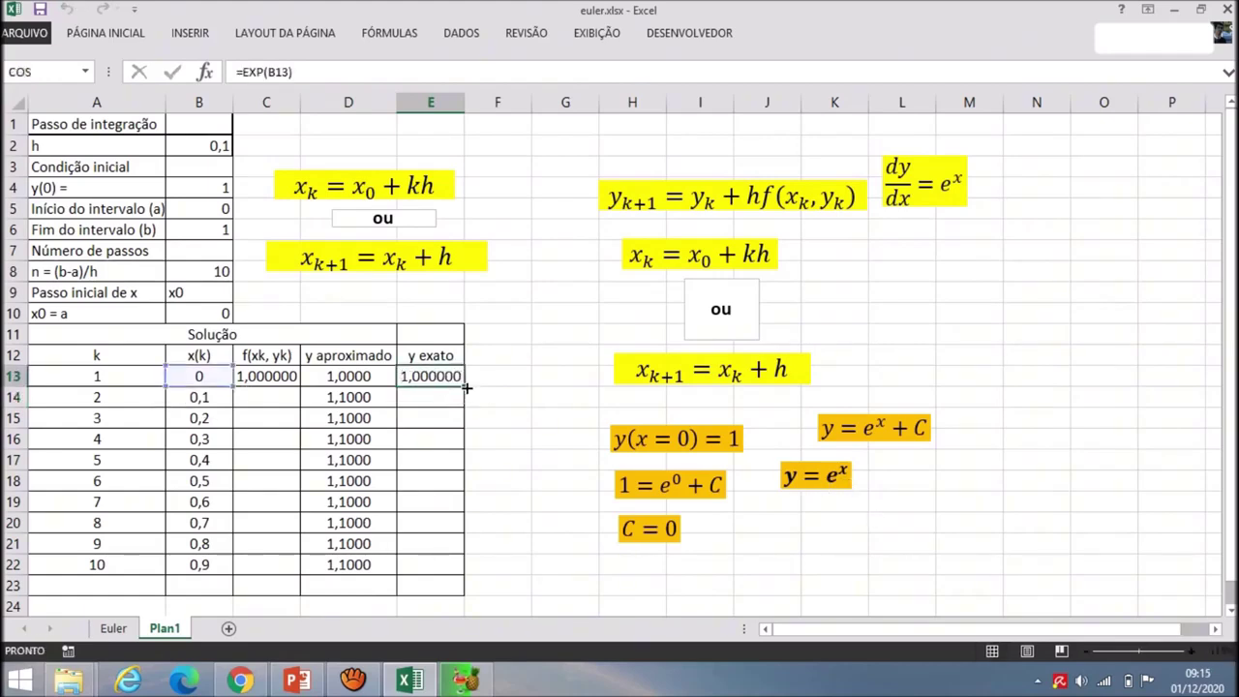
{"action": "double_click", "coordinate": [467, 387]}
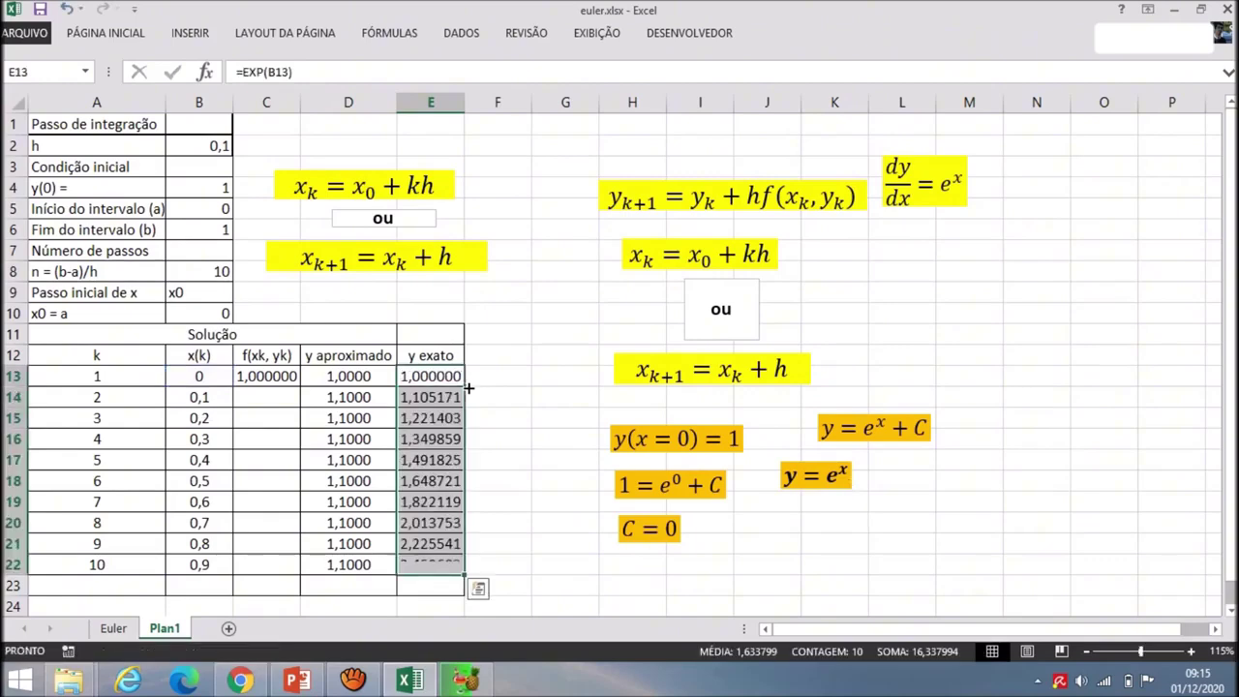
- Fill the f(xk, yk) formula from C13 down to C22 and review the y aproximado values in D13:D22
{"action": "left_click", "coordinate": [280, 395]}
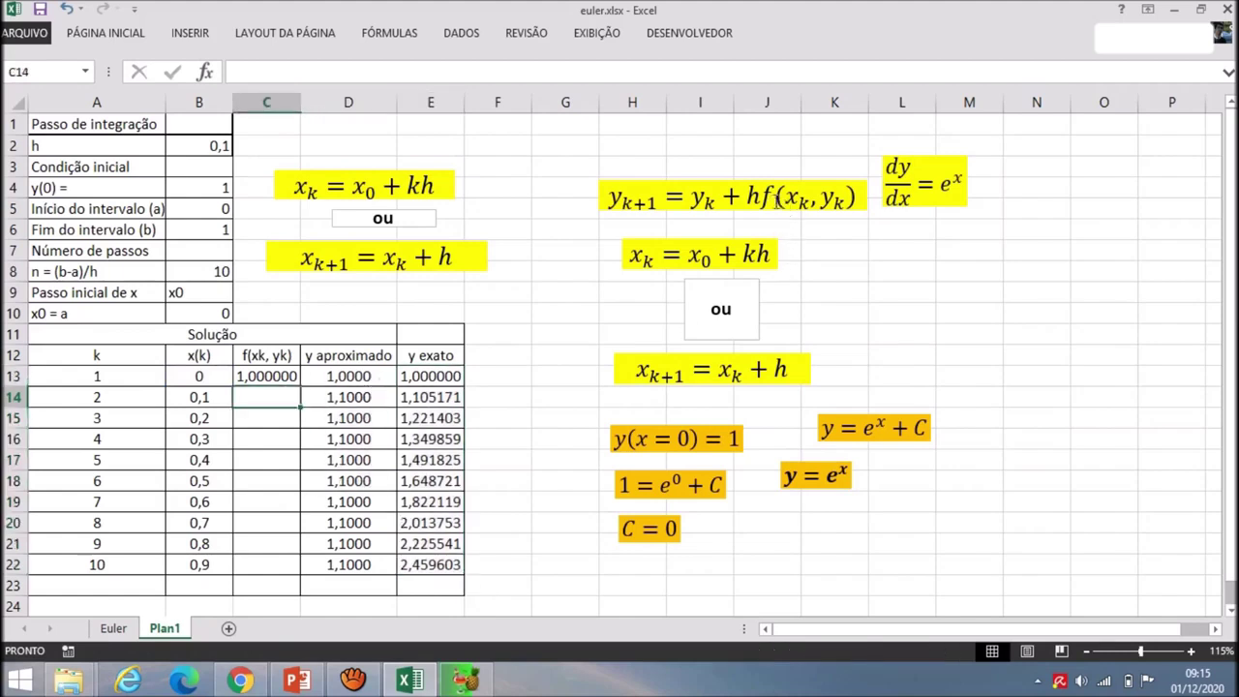
{"action": "left_click", "coordinate": [287, 376]}
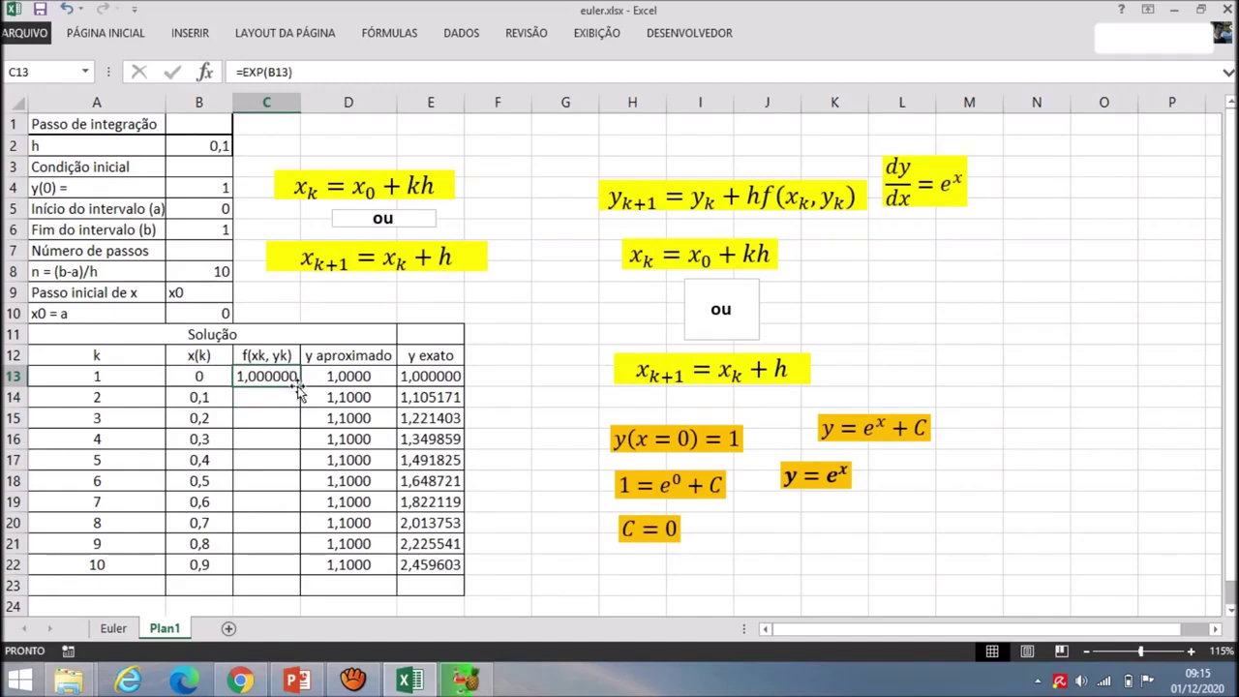
{"action": "double_click", "coordinate": [300, 385]}
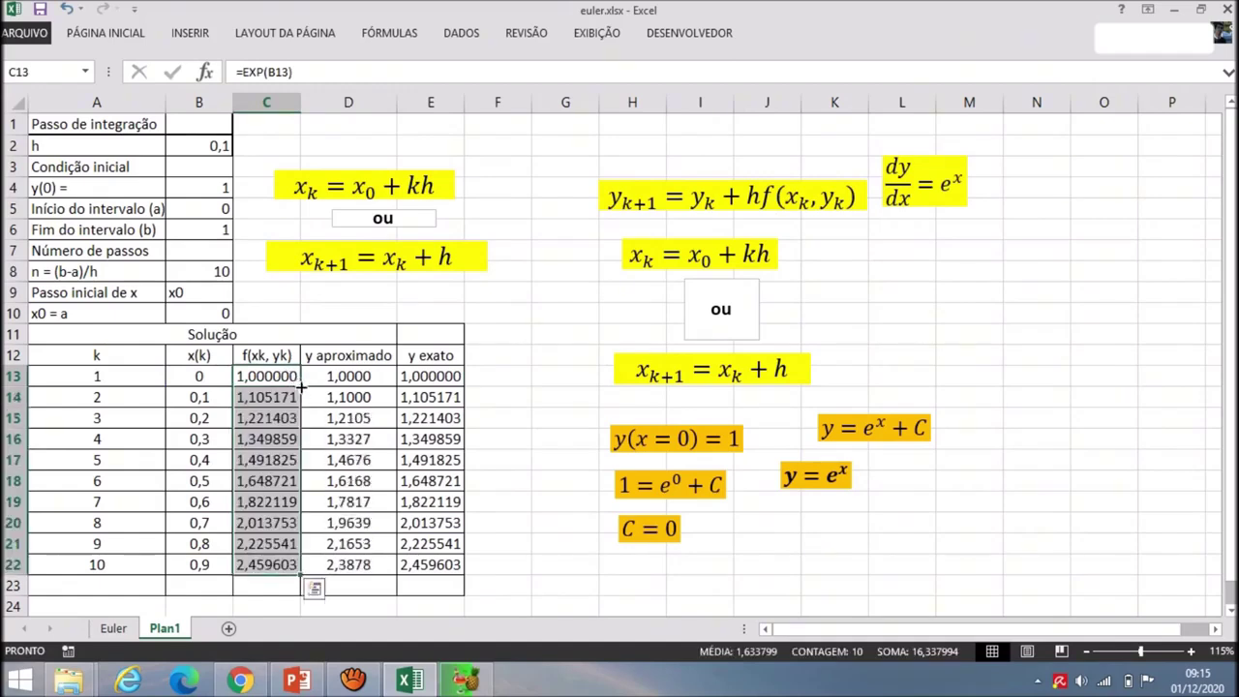
{"action": "left_click", "coordinate": [520, 500]}
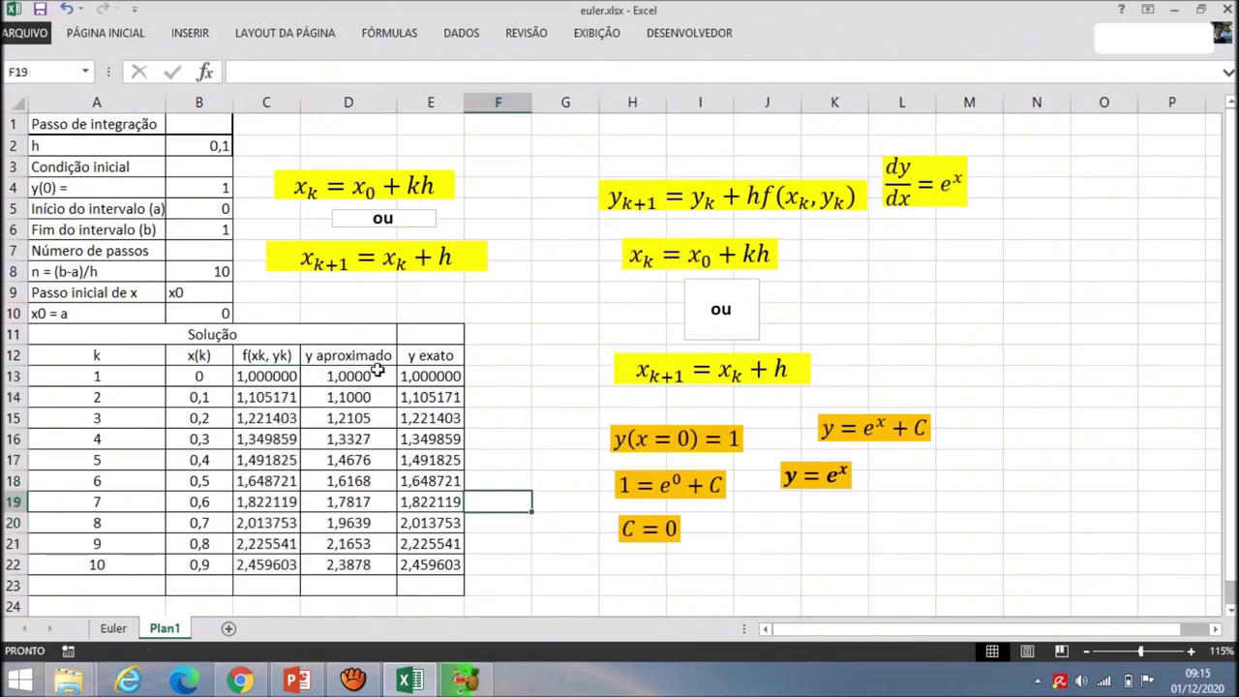
{"action": "left_click_drag", "start_coordinate": [377, 371], "coordinate": [379, 565]}
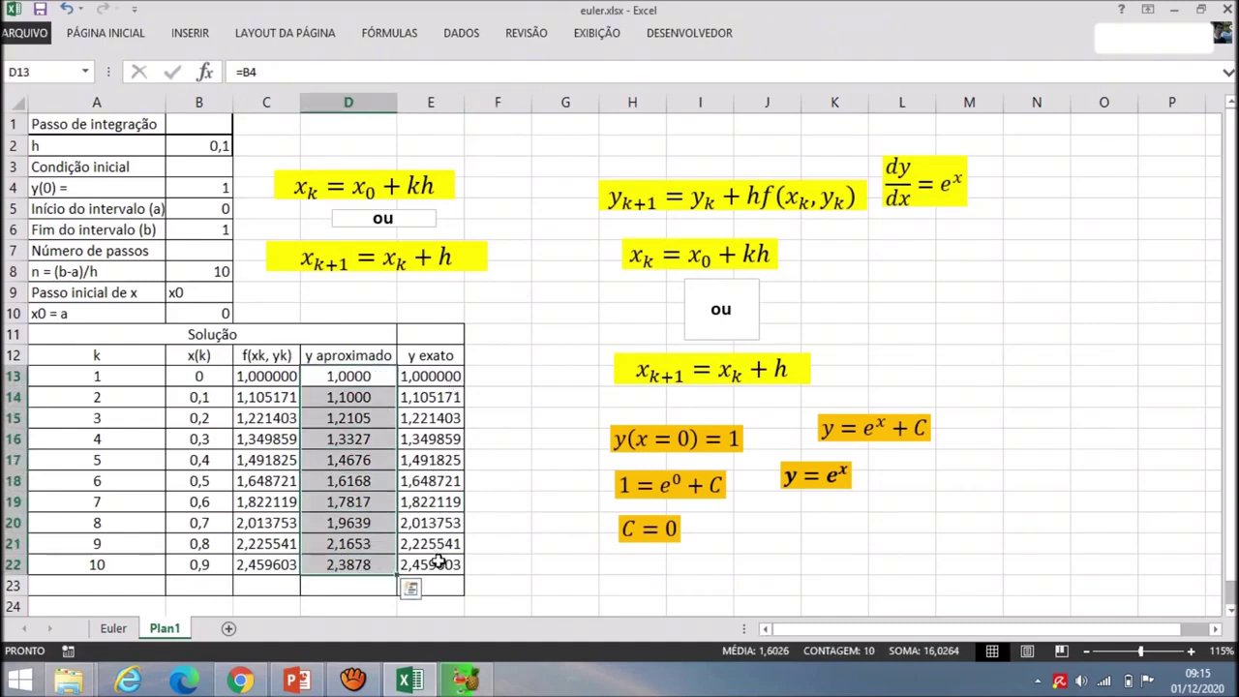
- Set the integration step h in B2 to 0,01 and check the recalculated solution table
{"action": "left_click", "coordinate": [215, 147]}
{"action": "type", "text": "0"}
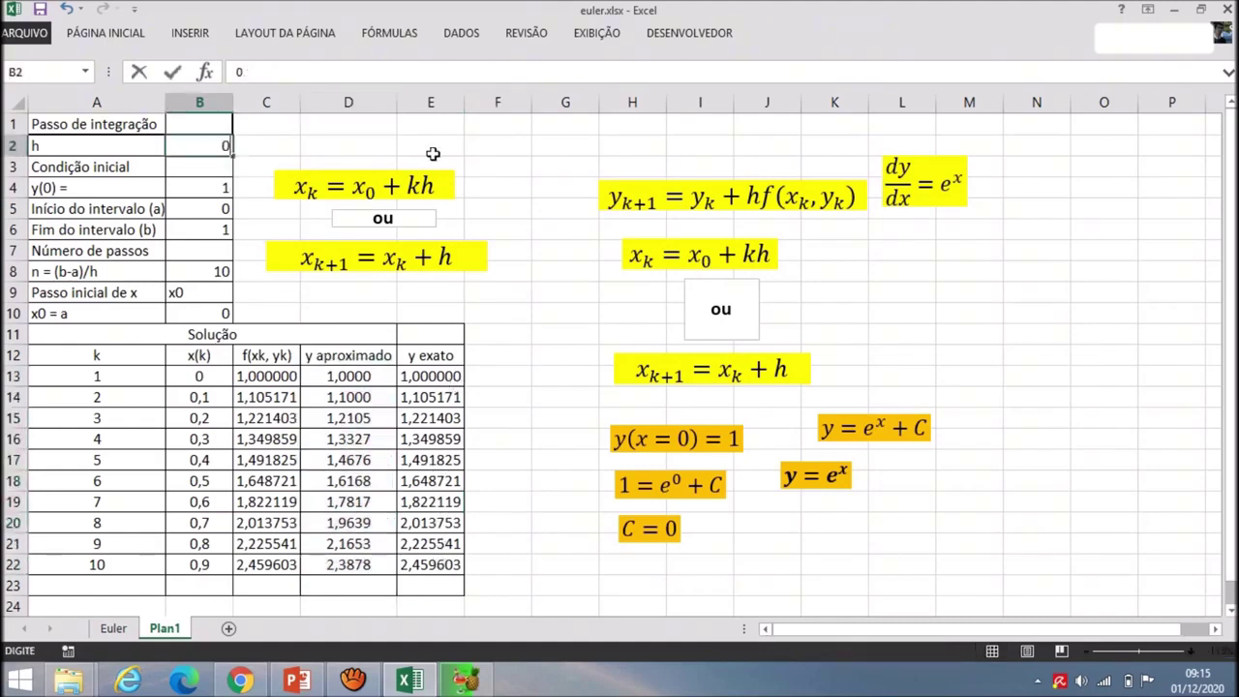
{"action": "type", "text": ",01"}
{"action": "key", "text": "Return"}
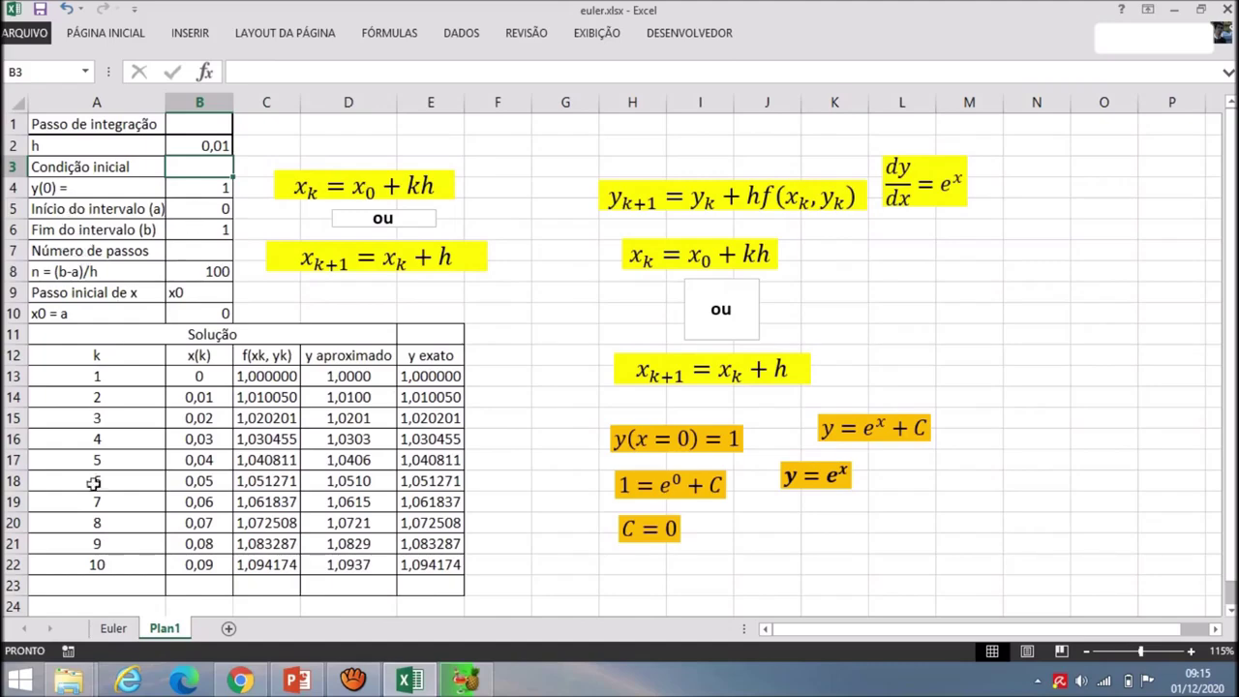
{"action": "scroll", "coordinate": [94, 482], "scroll_direction": "down", "scroll_amount": 2}
{"action": "left_click", "coordinate": [155, 437]}
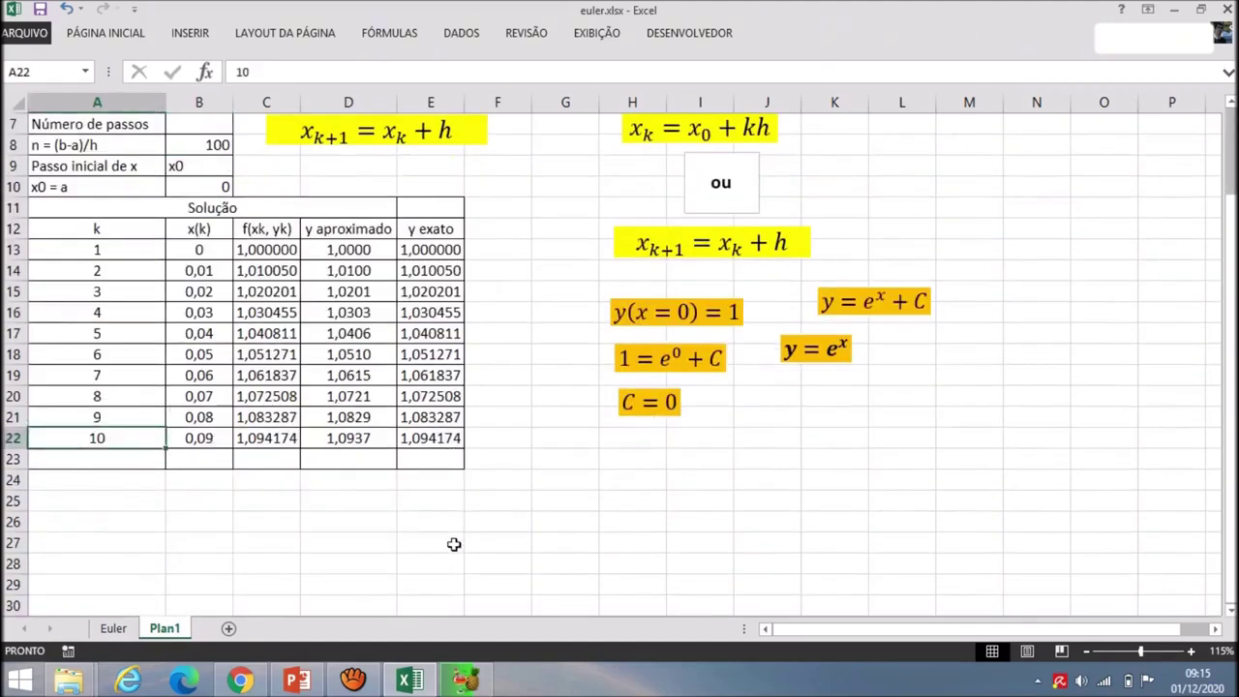
{"action": "scroll", "coordinate": [387, 561], "scroll_direction": "up", "scroll_amount": 1}
{"action": "scroll", "coordinate": [213, 206], "scroll_direction": "up", "scroll_amount": 1}
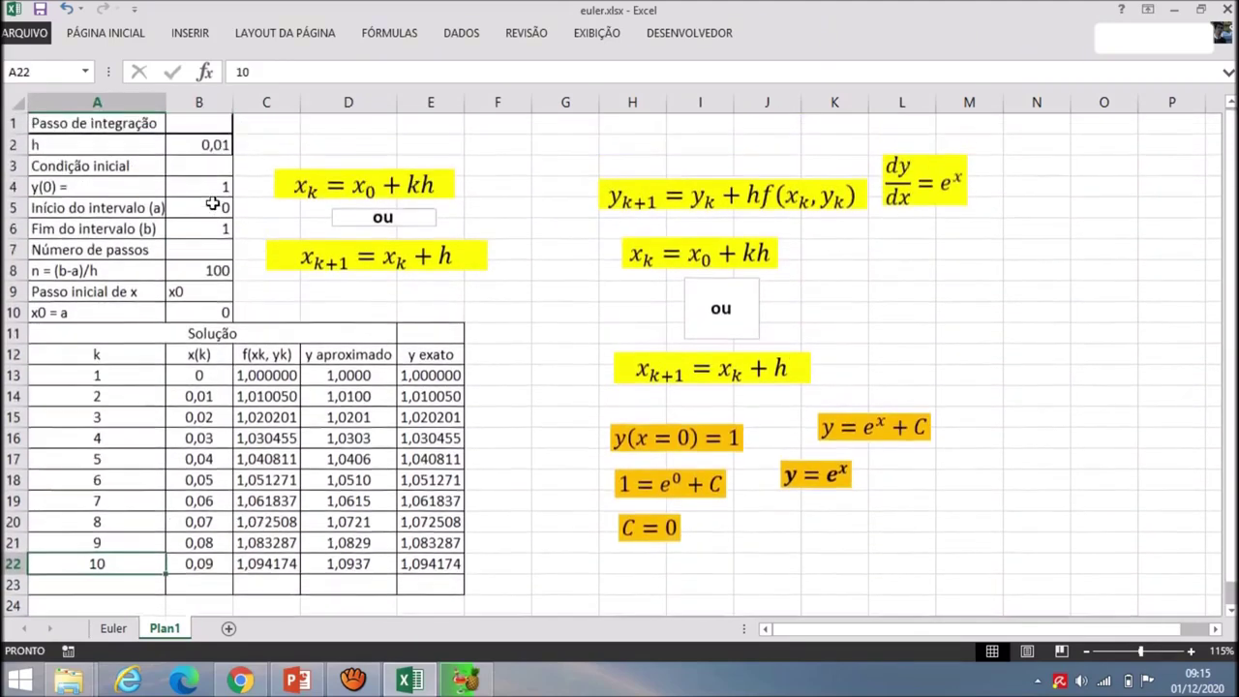
- Set the integration step h in B2 back to 0,1
{"action": "type", "text": "0,1"}
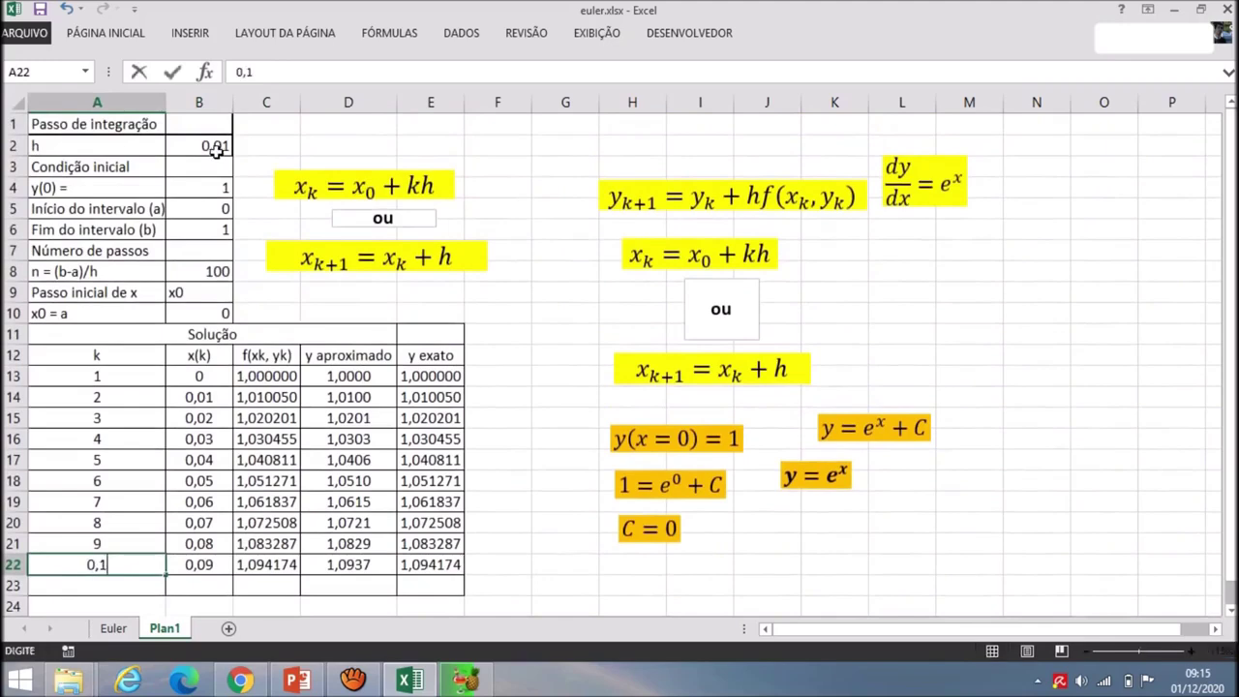
{"action": "key", "text": "Escape"}
{"action": "left_click", "coordinate": [206, 130]}
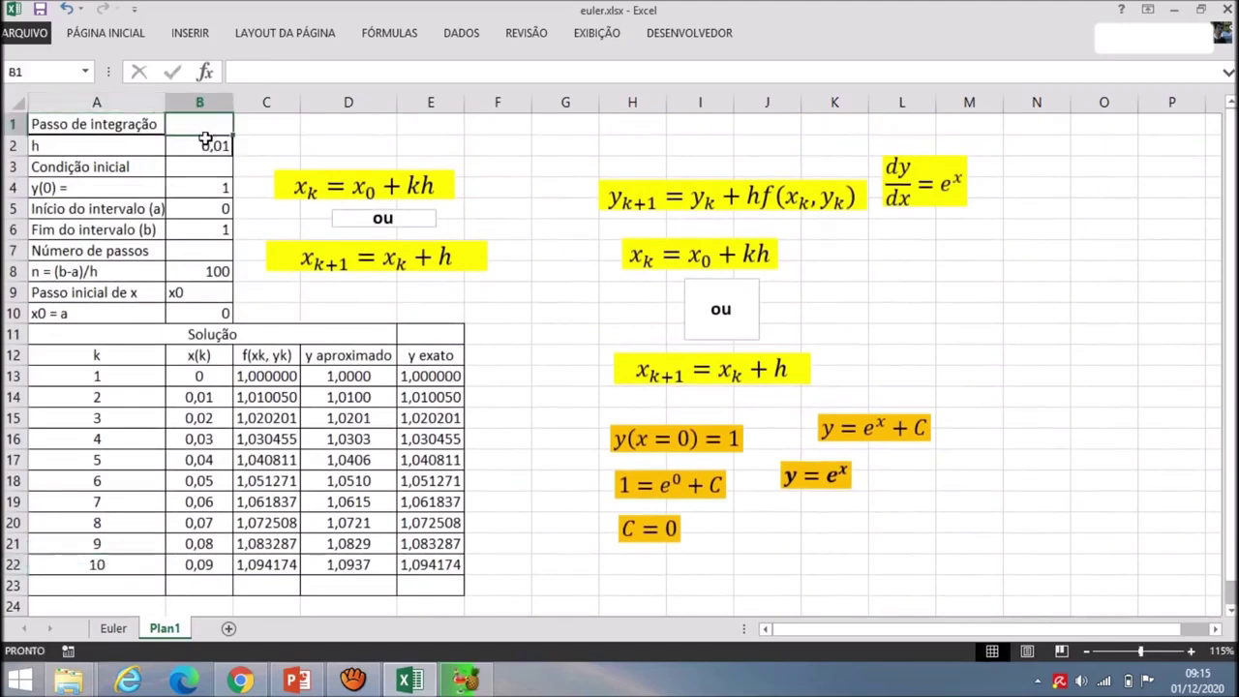
{"action": "double_click", "coordinate": [207, 143]}
{"action": "key", "text": "Right"}
{"action": "key", "text": "Right"}
{"action": "key", "text": "Delete"}
{"action": "key", "text": "Return"}
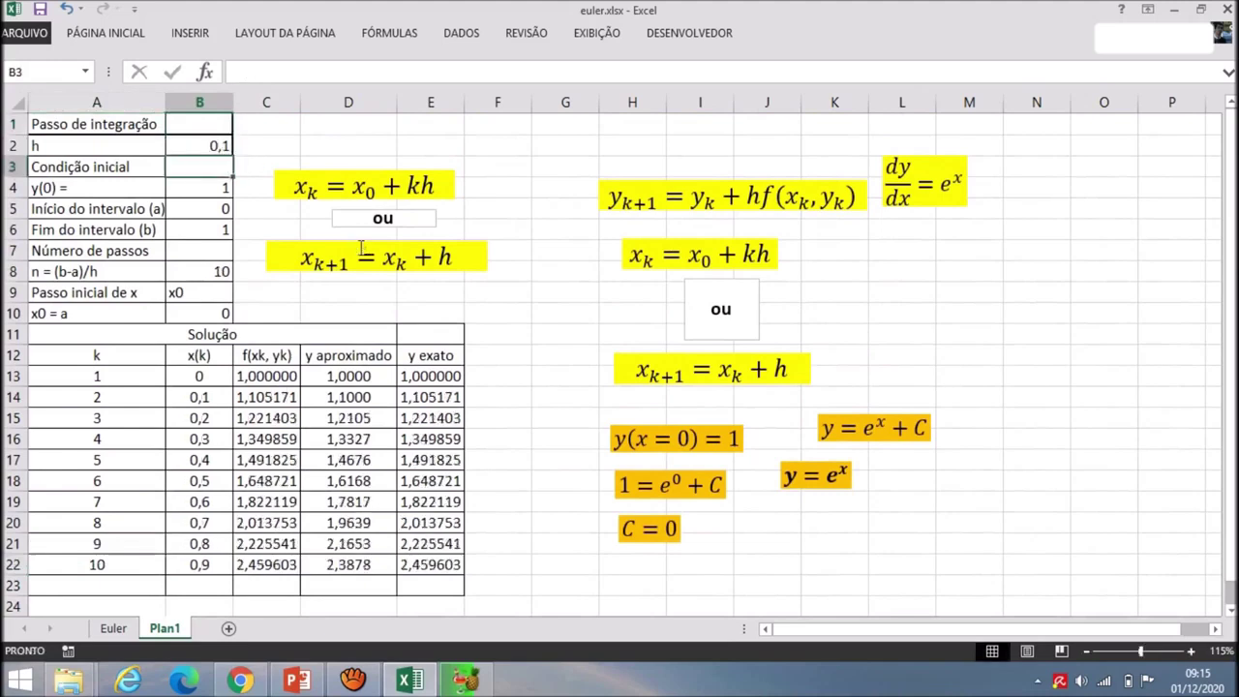
- Insert a markers-only scatter chart of y aproximado and y exato against x(k), using B12:B22 and D12:E22
{"action": "left_click", "coordinate": [548, 418]}
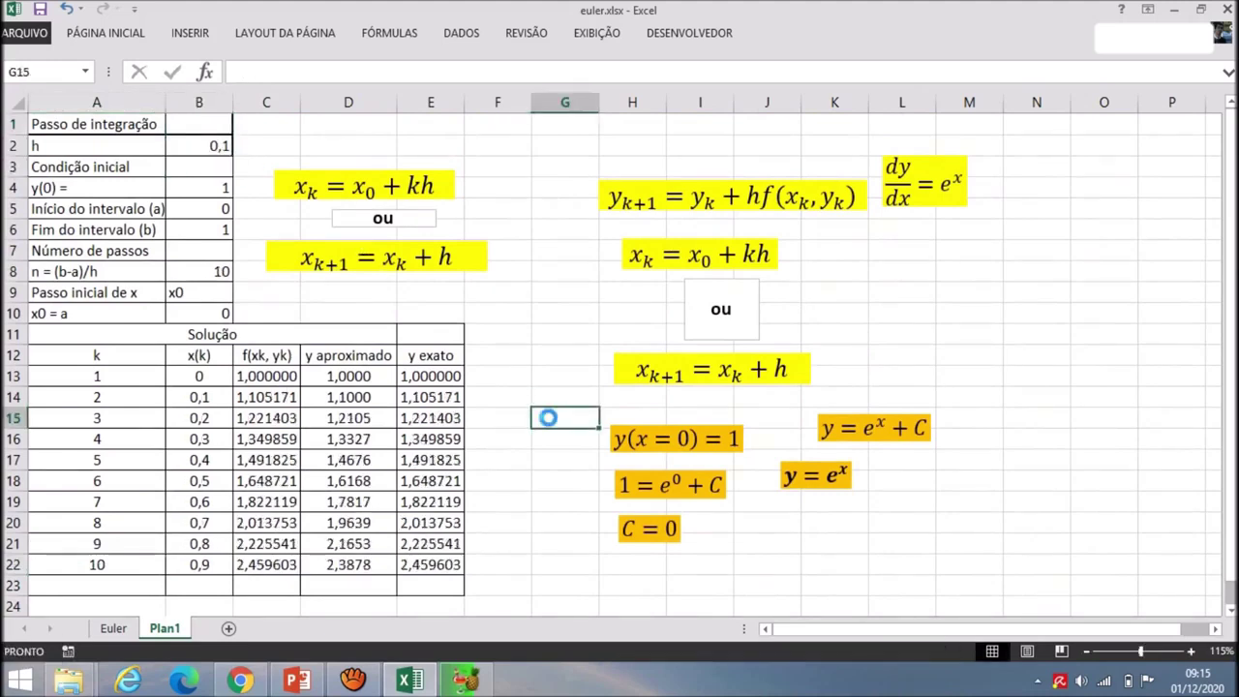
{"action": "scroll", "coordinate": [540, 500], "scroll_direction": "down", "scroll_amount": 1}
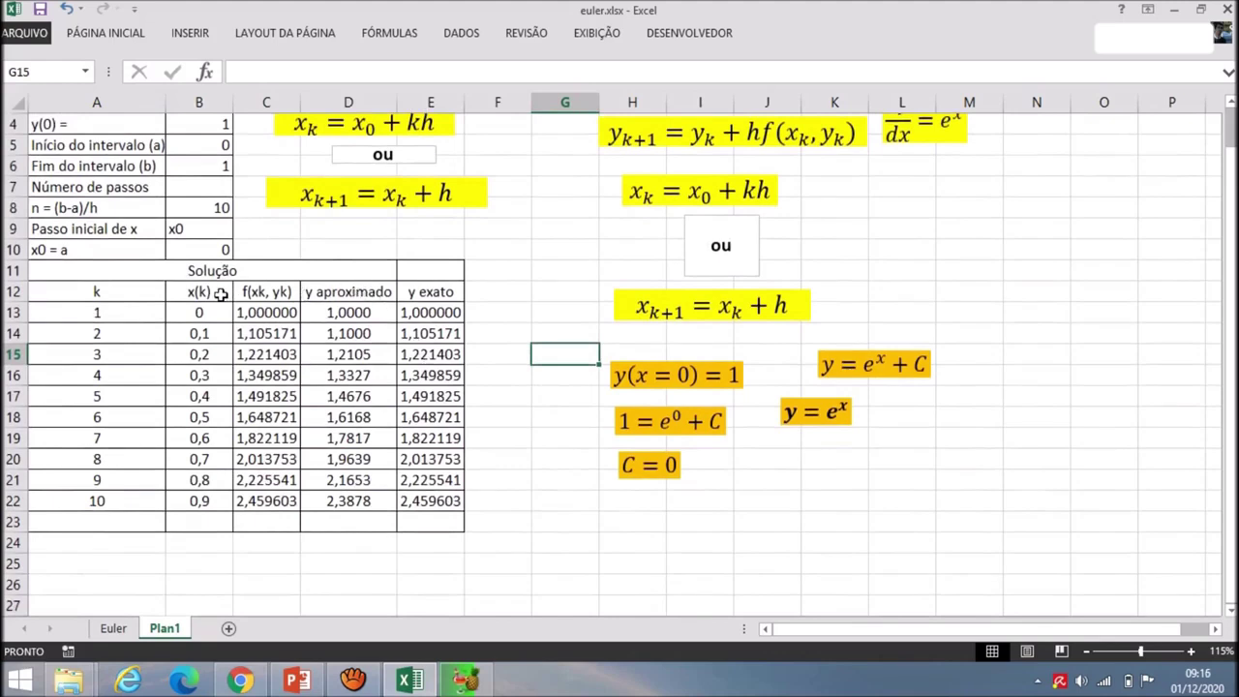
{"action": "left_click_drag", "start_coordinate": [211, 293], "coordinate": [222, 510]}
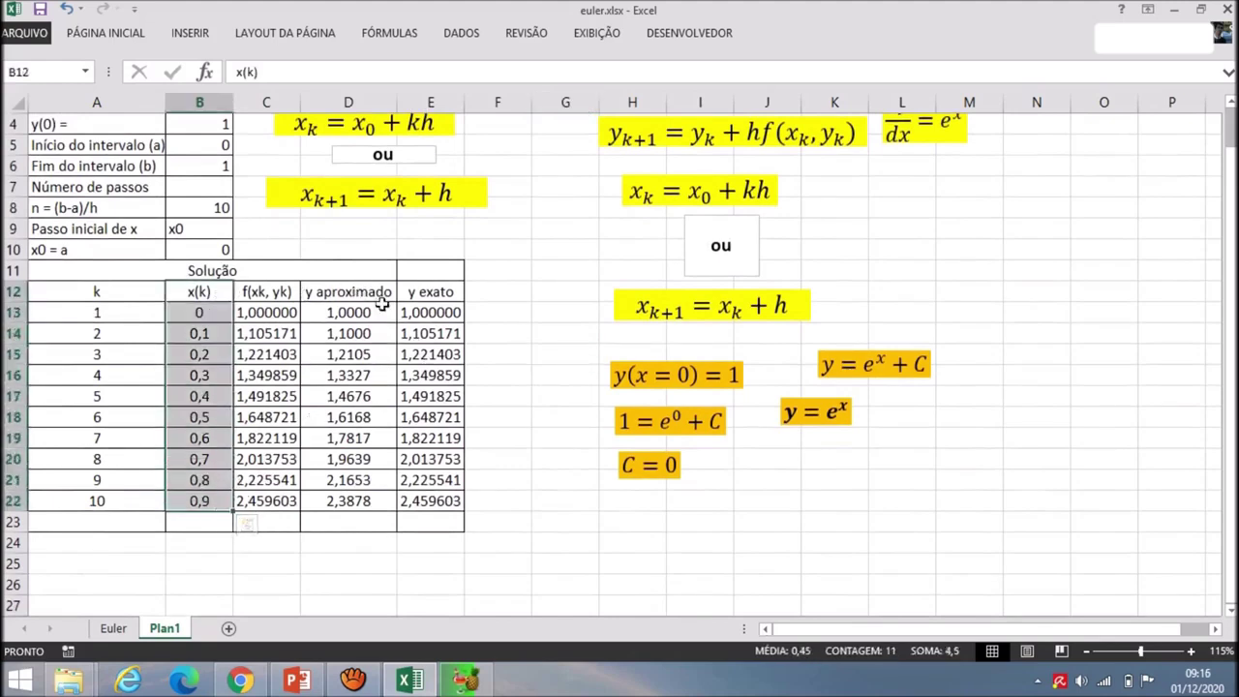
{"action": "left_click_drag", "start_coordinate": [385, 292], "coordinate": [442, 498], "text": "ctrl"}
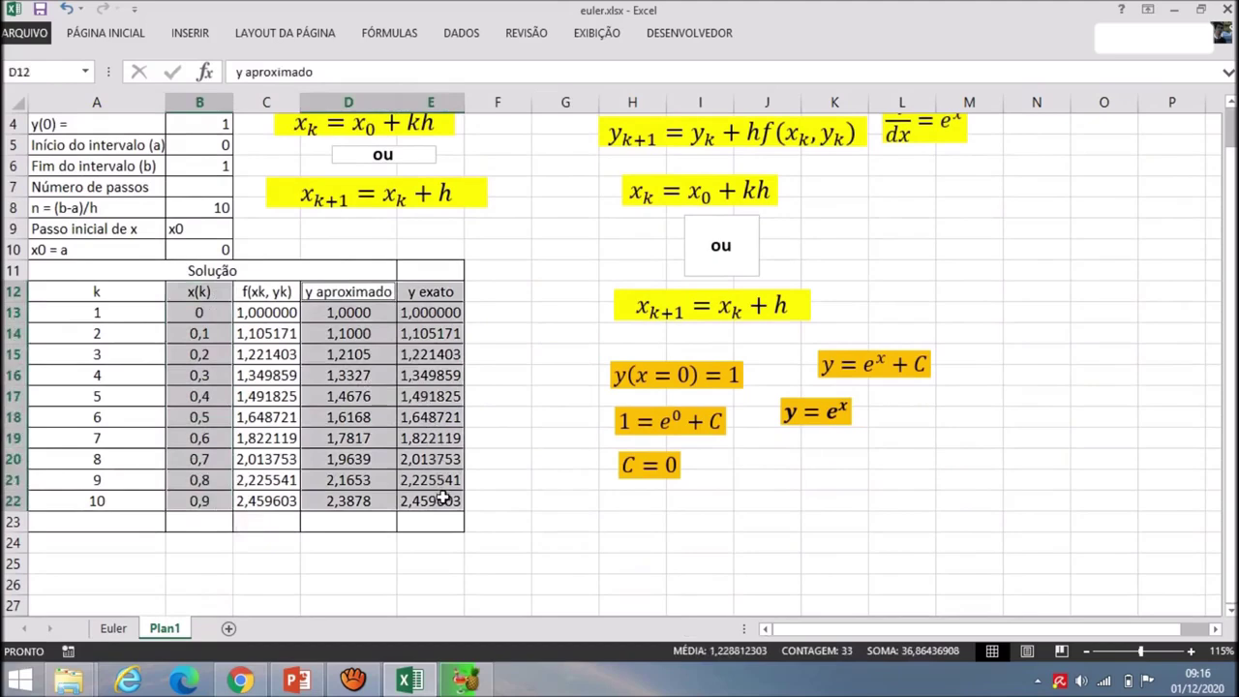
{"action": "left_click", "coordinate": [555, 458]}
{"action": "left_click_drag", "start_coordinate": [221, 293], "coordinate": [205, 503]}
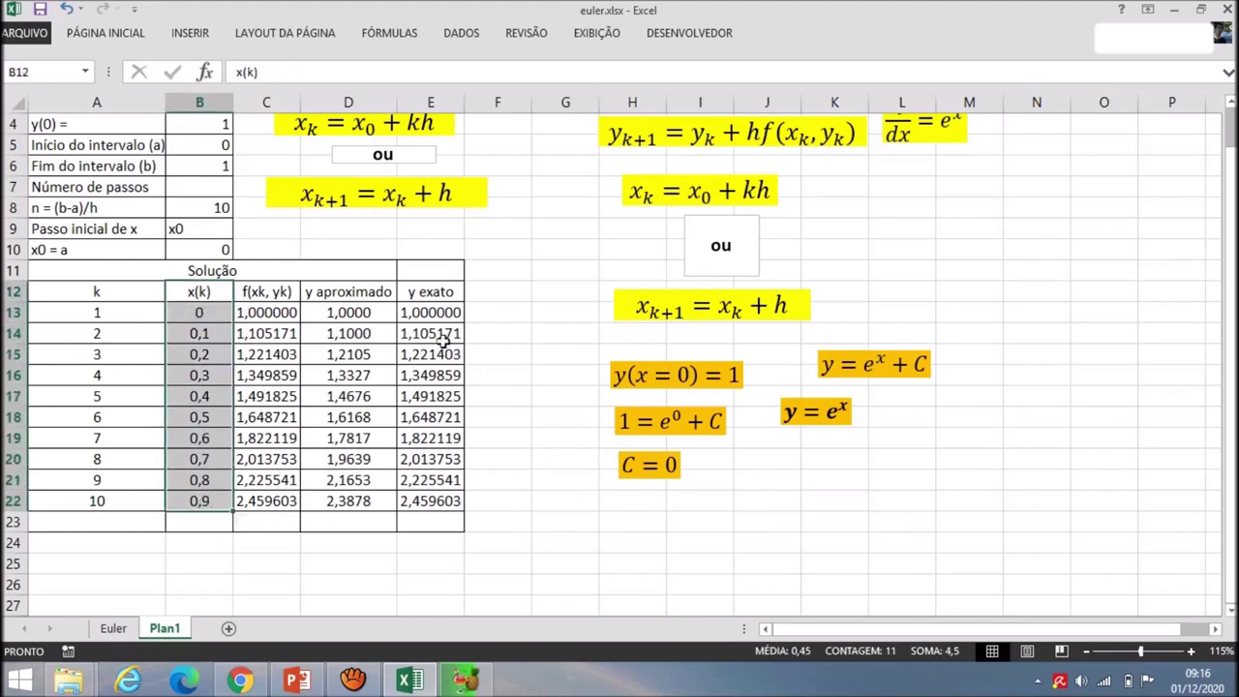
{"action": "left_click_drag", "start_coordinate": [387, 293], "coordinate": [443, 498], "text": "ctrl"}
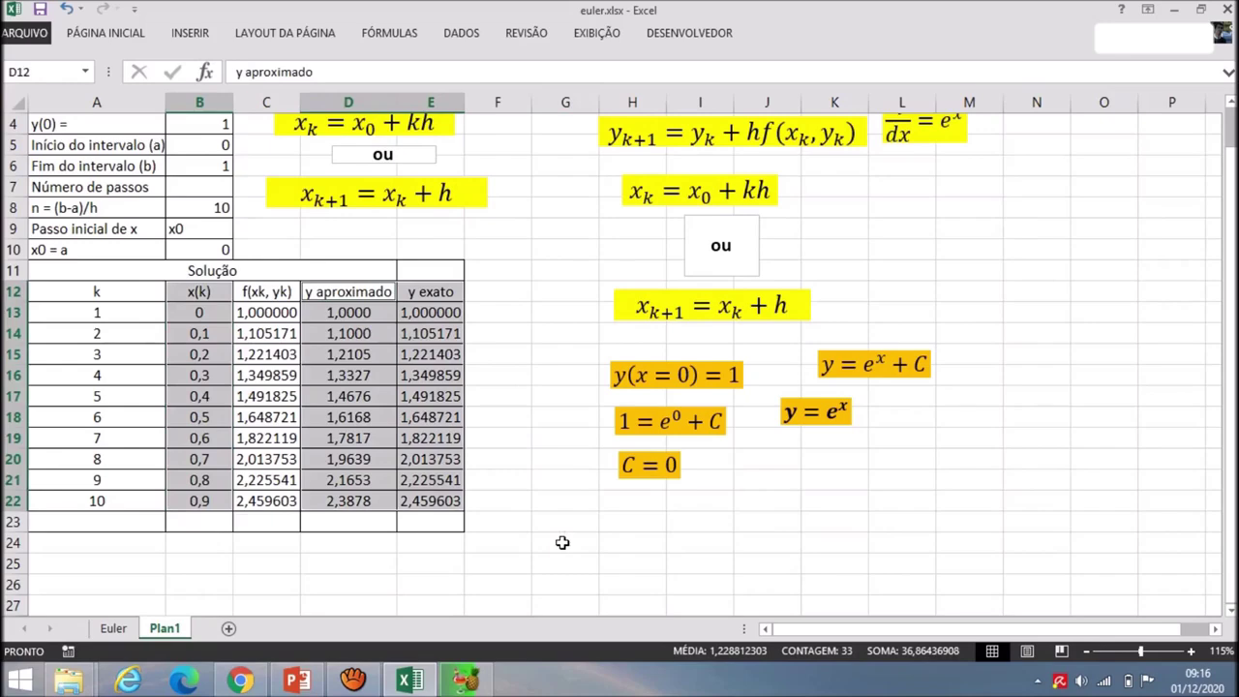
{"action": "left_click", "coordinate": [184, 34]}
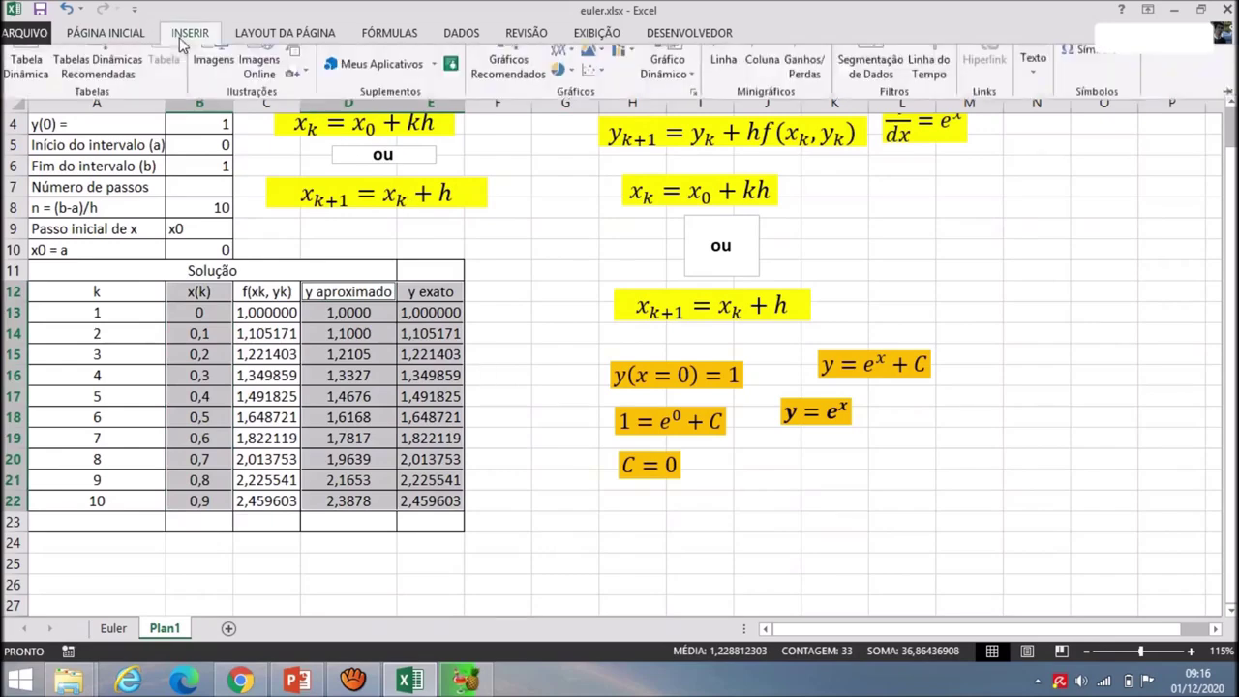
{"action": "left_click", "coordinate": [596, 100]}
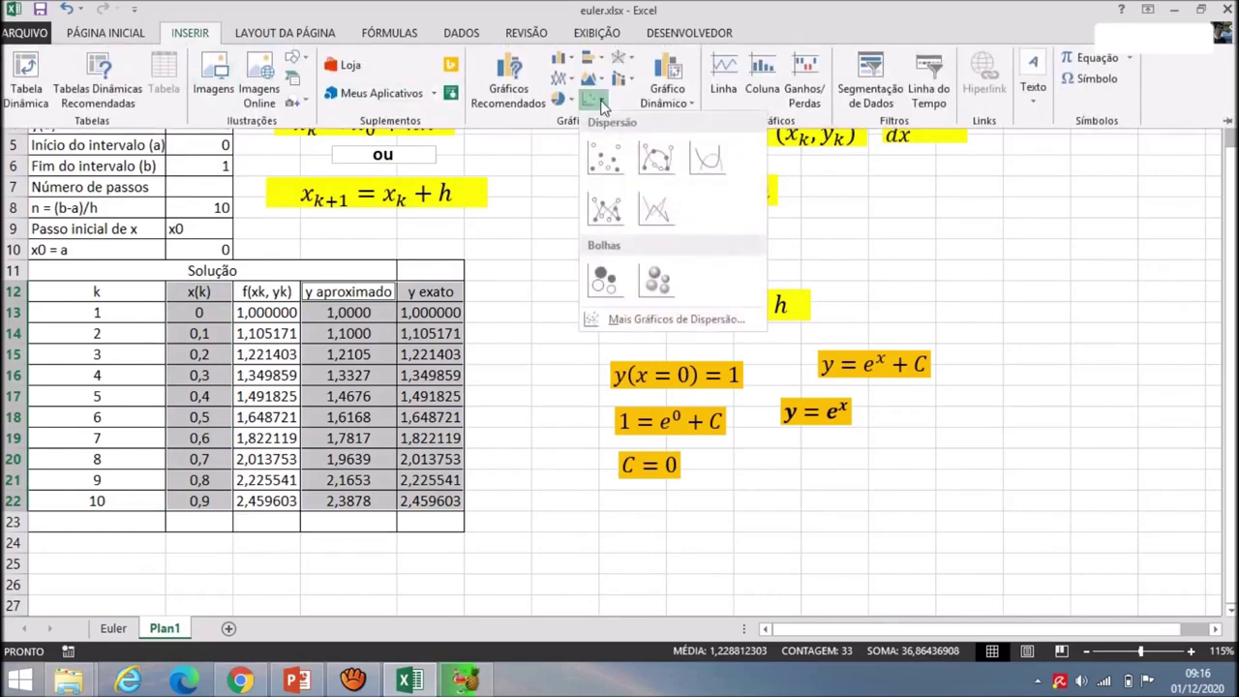
{"action": "left_click", "coordinate": [610, 166]}
- Add axis titles to the scatter chart and move it beside the solution table, spanning columns H to O from row 12
{"action": "left_click", "coordinate": [915, 237]}
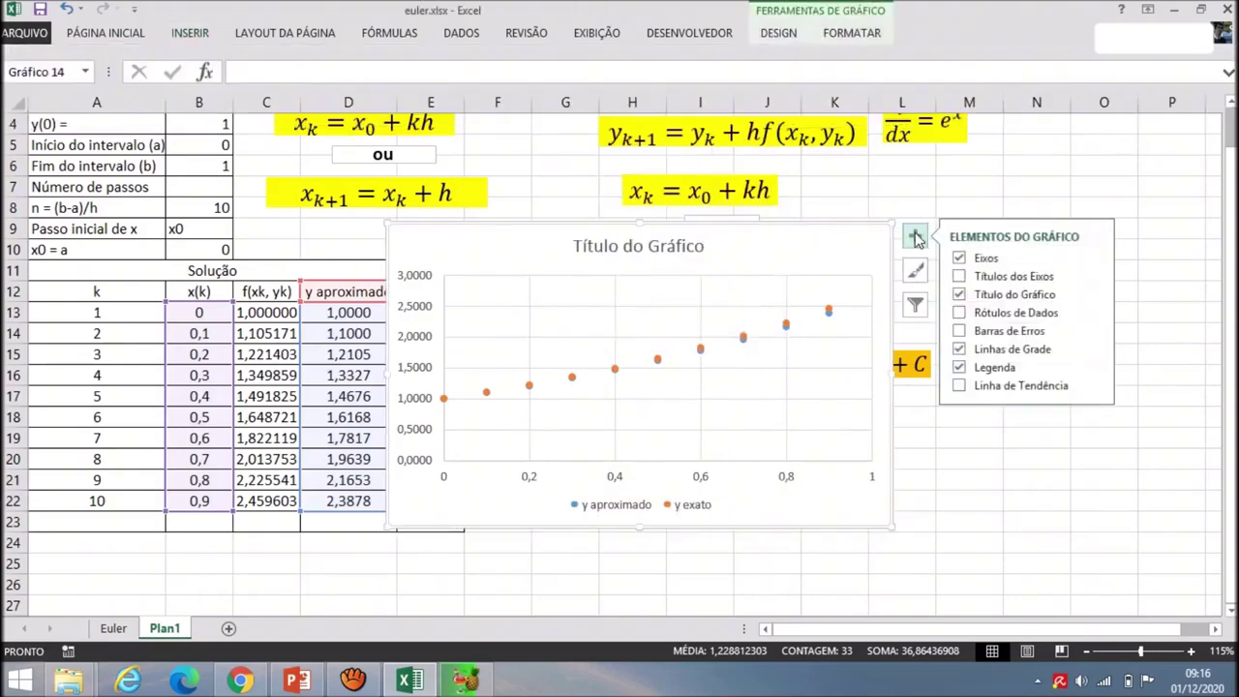
{"action": "left_click", "coordinate": [959, 276]}
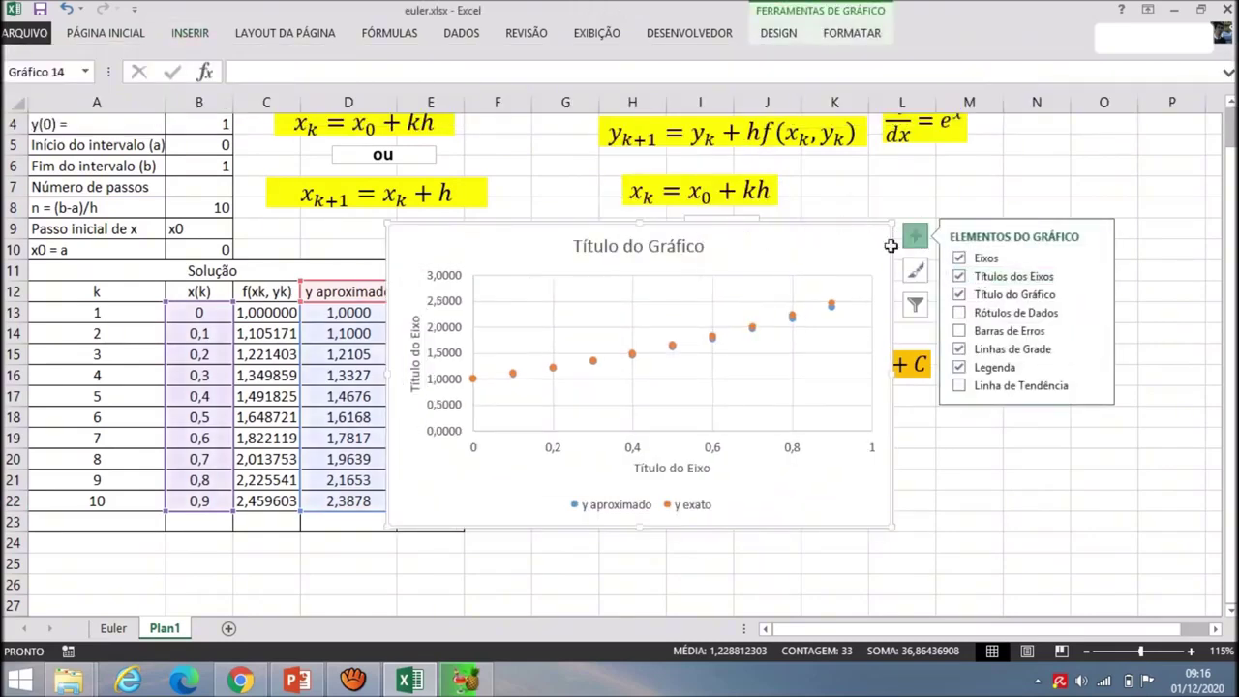
{"action": "double_click", "coordinate": [839, 237]}
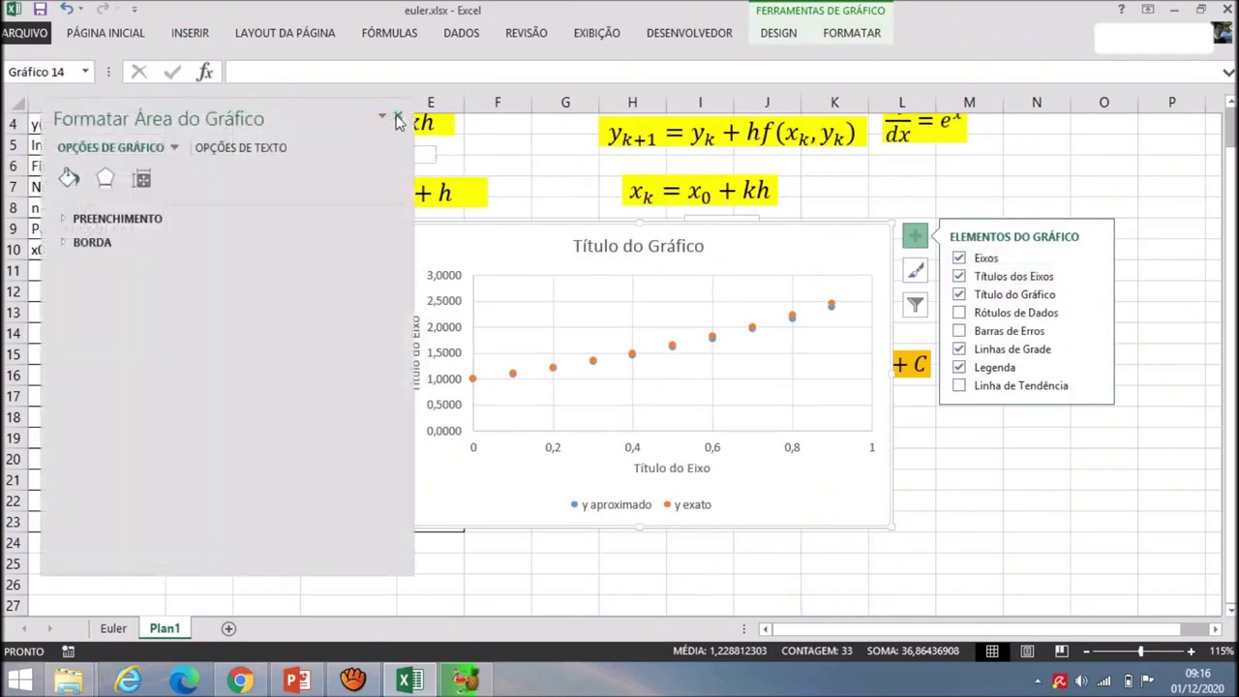
{"action": "left_click", "coordinate": [397, 118]}
{"action": "left_click_drag", "start_coordinate": [761, 235], "coordinate": [994, 305]}
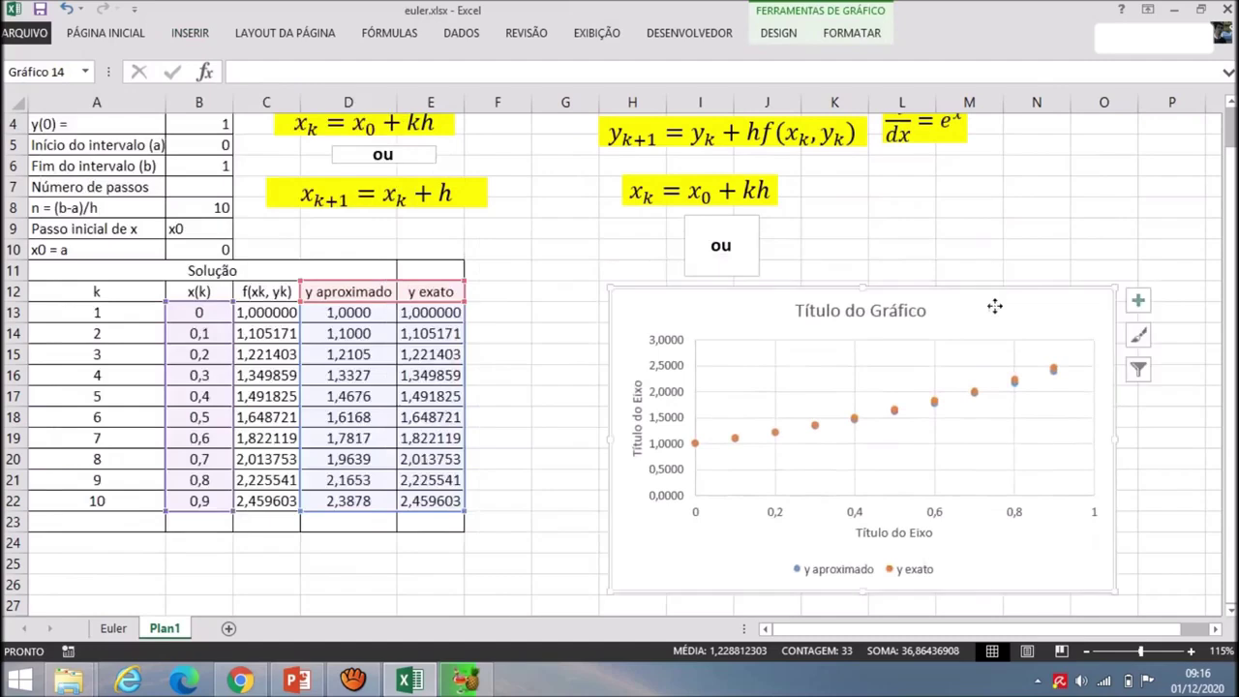
{"action": "scroll", "coordinate": [1193, 455], "scroll_direction": "down", "scroll_amount": 2}
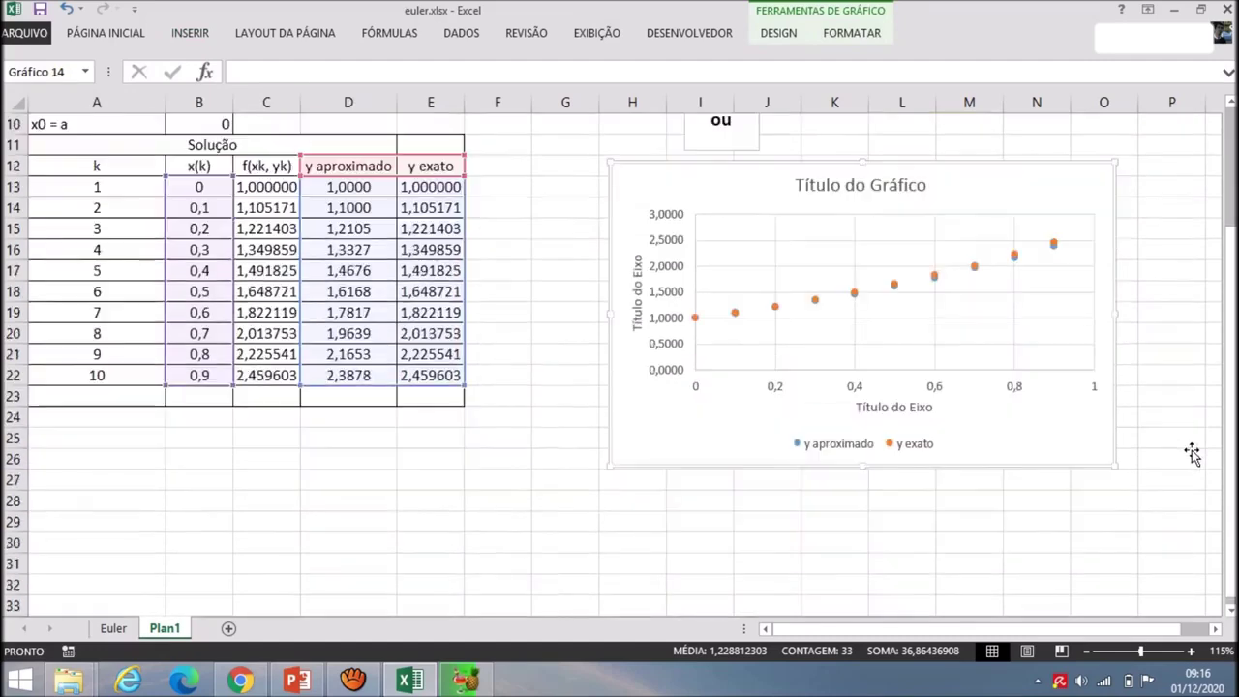
{"action": "double_click", "coordinate": [1008, 468]}
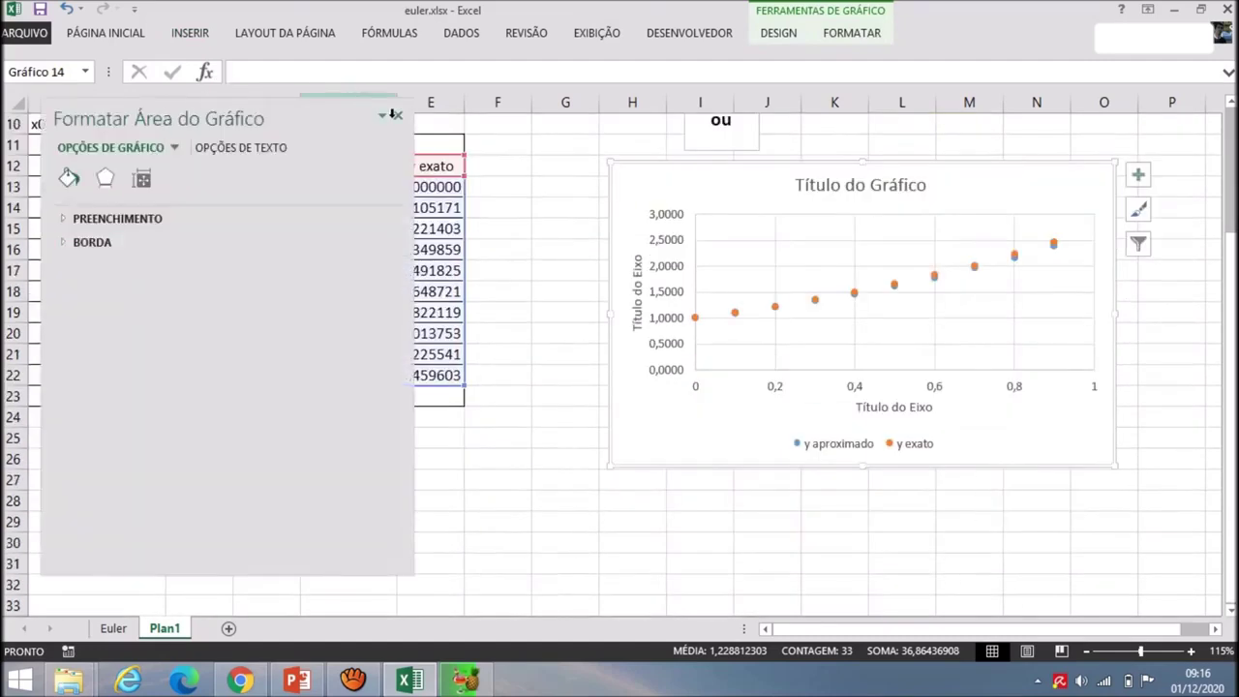
{"action": "left_click", "coordinate": [397, 115]}
{"action": "left_click_drag", "start_coordinate": [718, 465], "coordinate": [964, 508]}
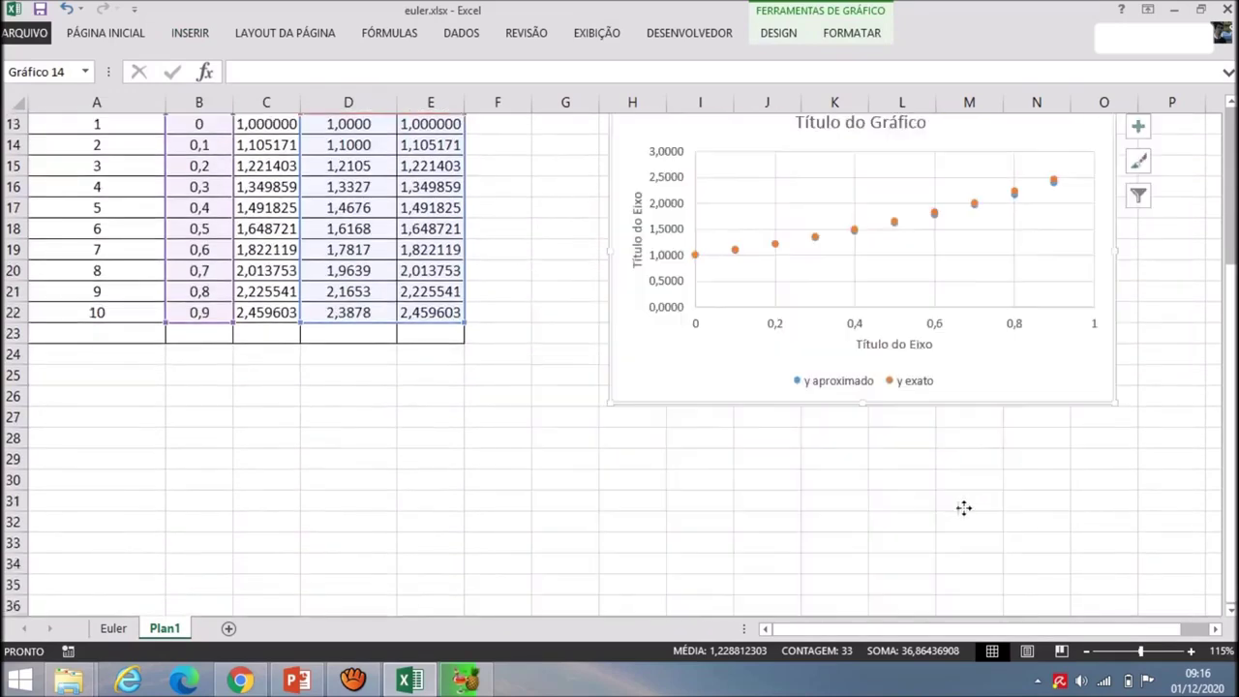
{"action": "scroll", "coordinate": [965, 509], "scroll_direction": "up", "scroll_amount": 3}
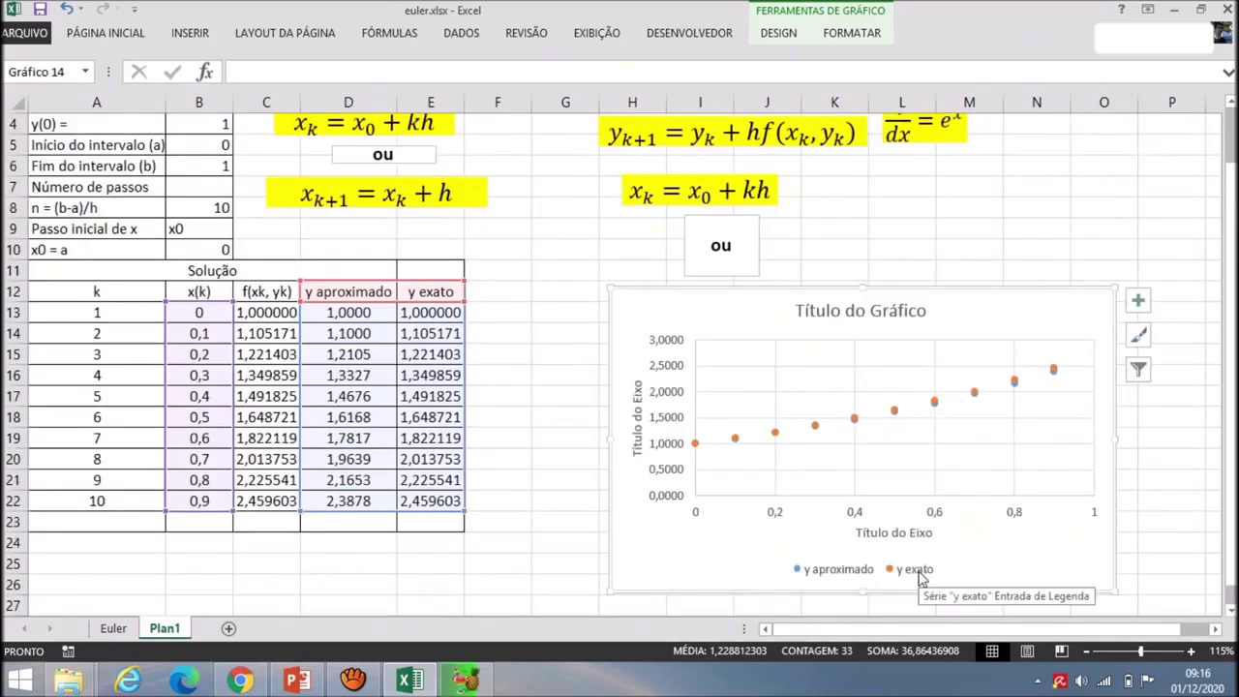
- Set the chart's vertical axis title to y and its horizontal axis title to x
{"action": "left_click", "coordinate": [633, 416]}
{"action": "key", "text": "Delete"}
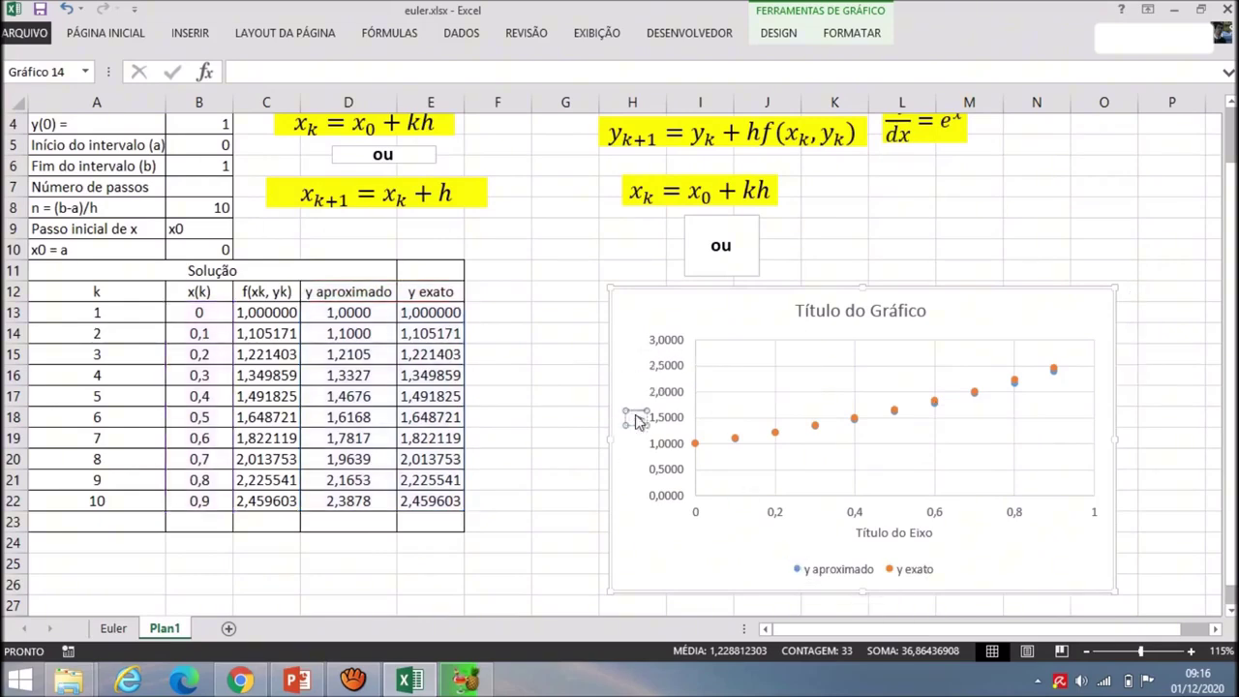
{"action": "double_click", "coordinate": [919, 533]}
{"action": "triple_click", "coordinate": [918, 533]}
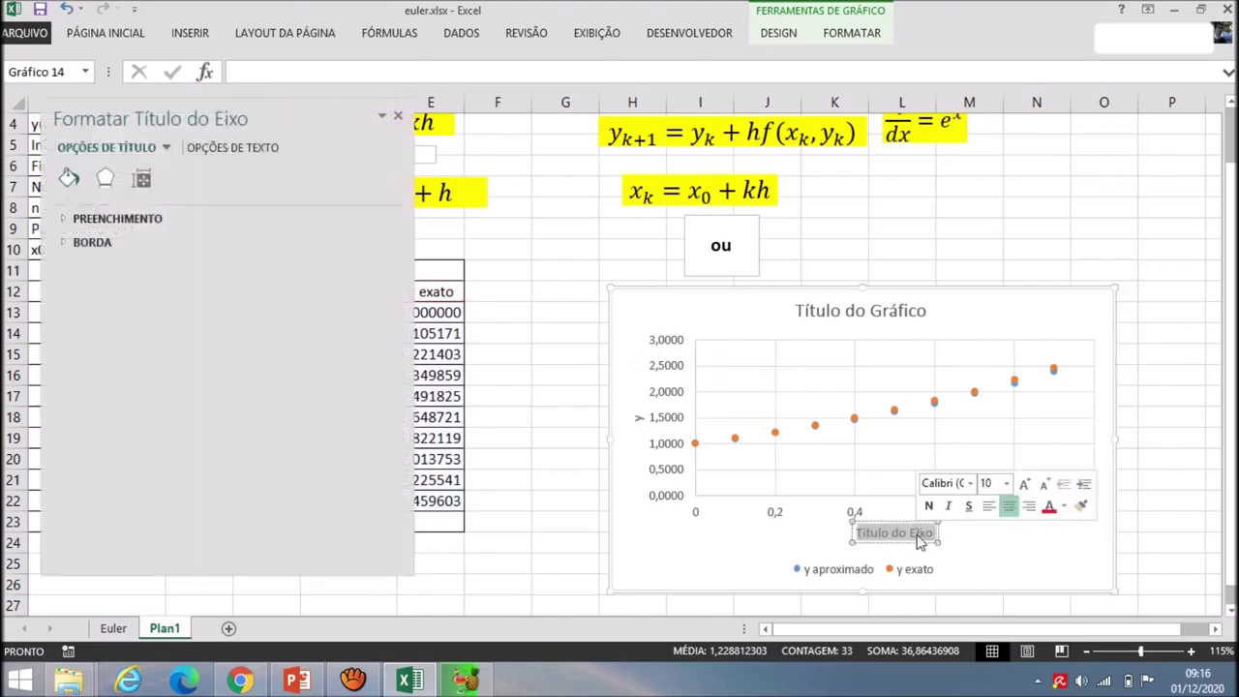
{"action": "type", "text": "x"}
{"action": "left_click", "coordinate": [397, 115]}
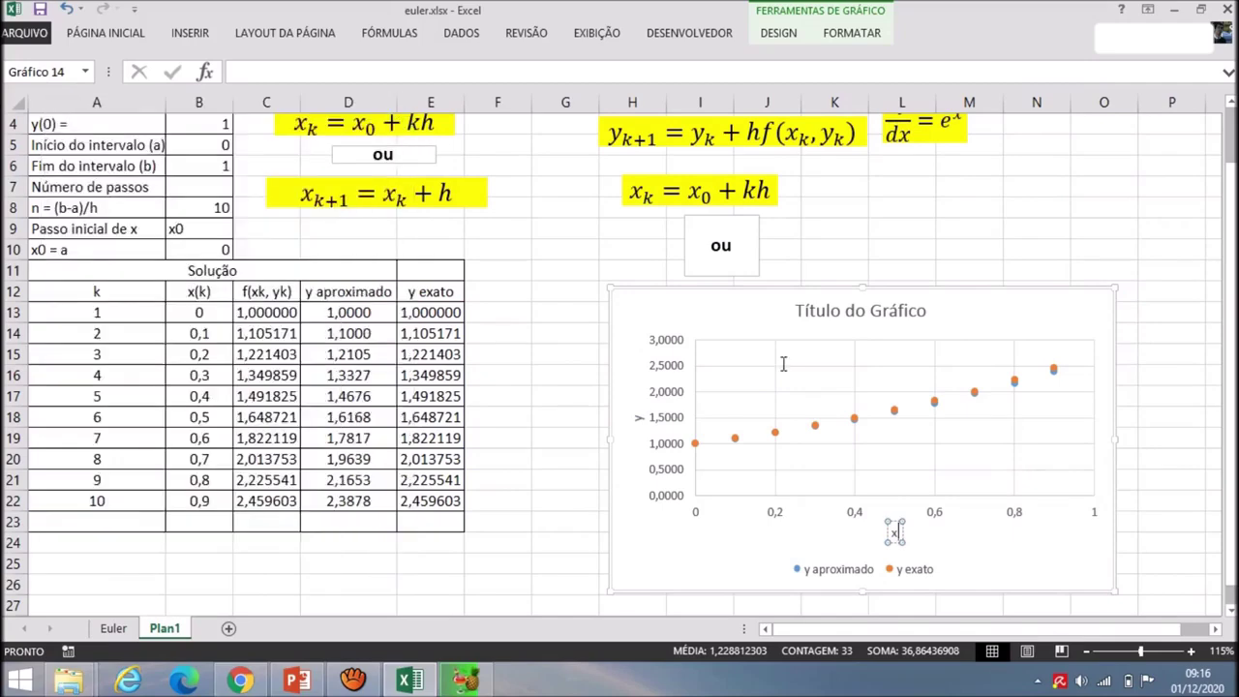
- Delete the scatter chart's title and move the chart below the formulas, spanning columns F to M from row 23
{"action": "left_click", "coordinate": [881, 322]}
{"action": "key", "text": "Delete"}
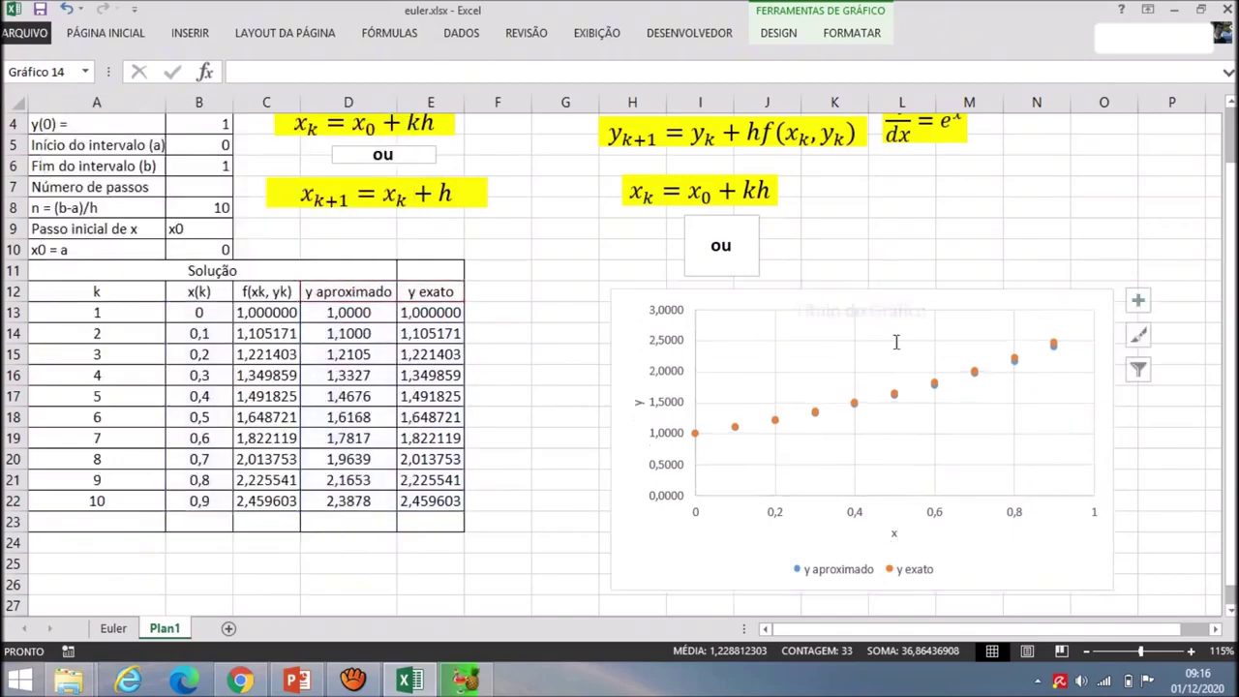
{"action": "left_click", "coordinate": [1171, 459]}
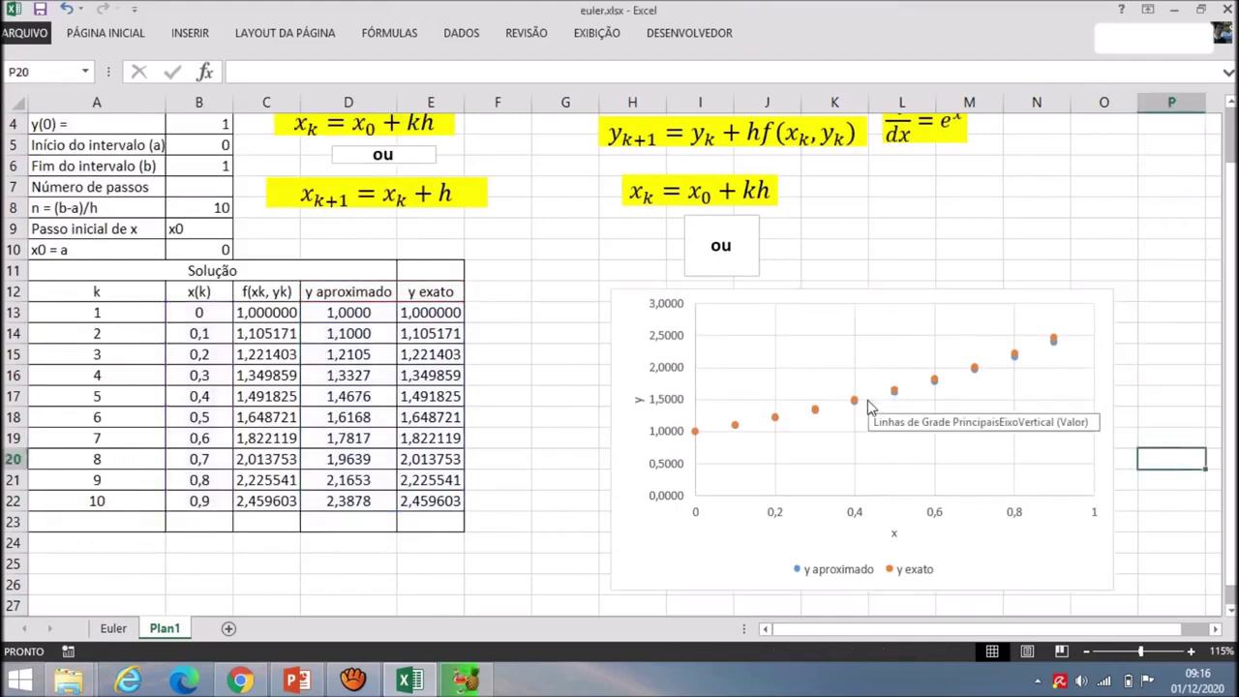
{"action": "mouse_move", "coordinate": [699, 440]}
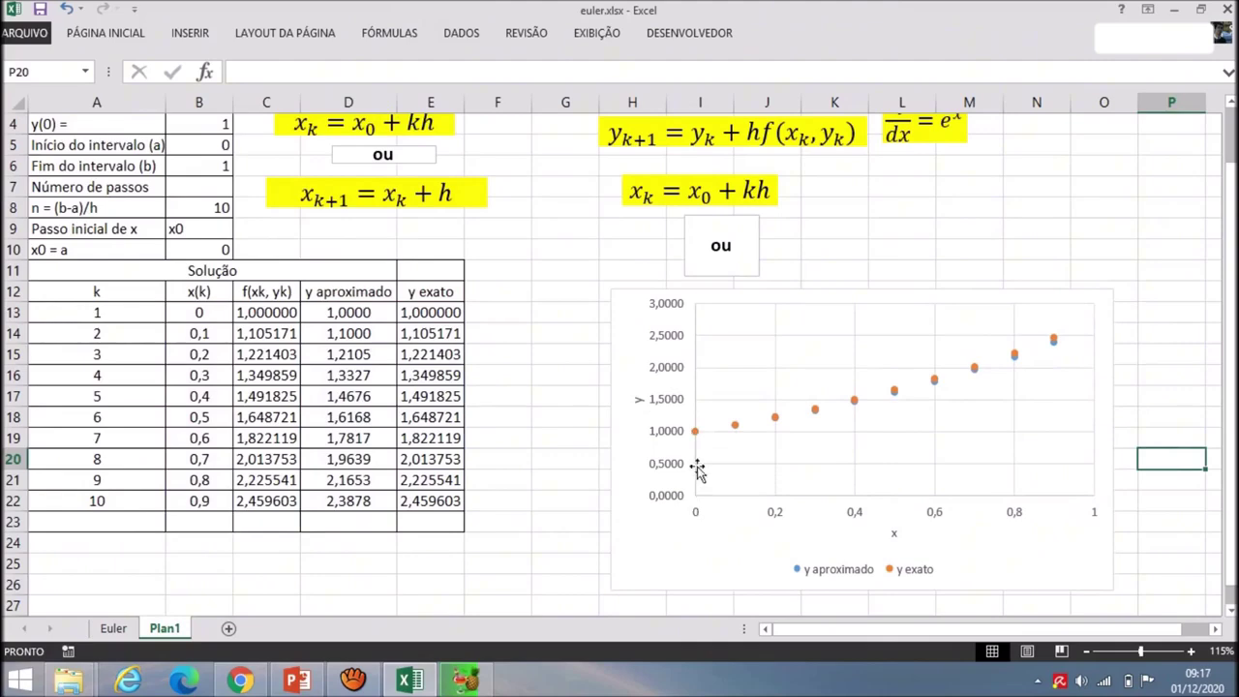
{"action": "scroll", "coordinate": [1137, 428], "scroll_direction": "down", "scroll_amount": 2}
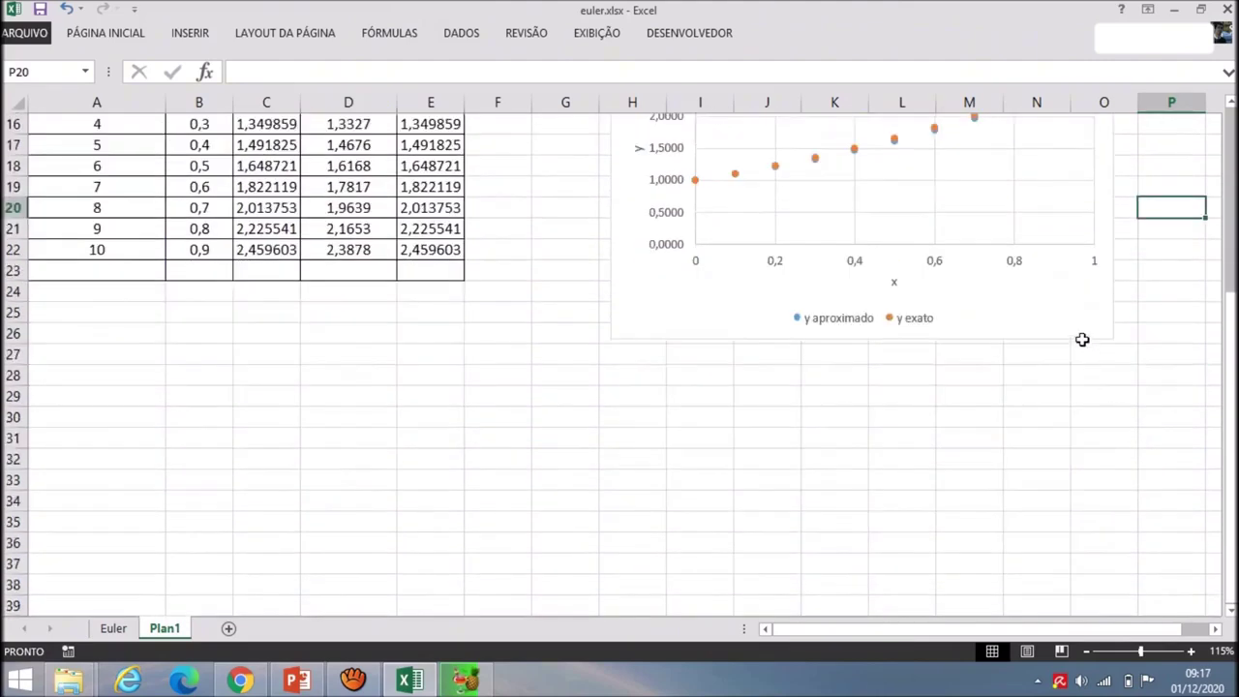
{"action": "left_click_drag", "start_coordinate": [1082, 340], "coordinate": [982, 557]}
{"action": "left_click", "coordinate": [1099, 496]}
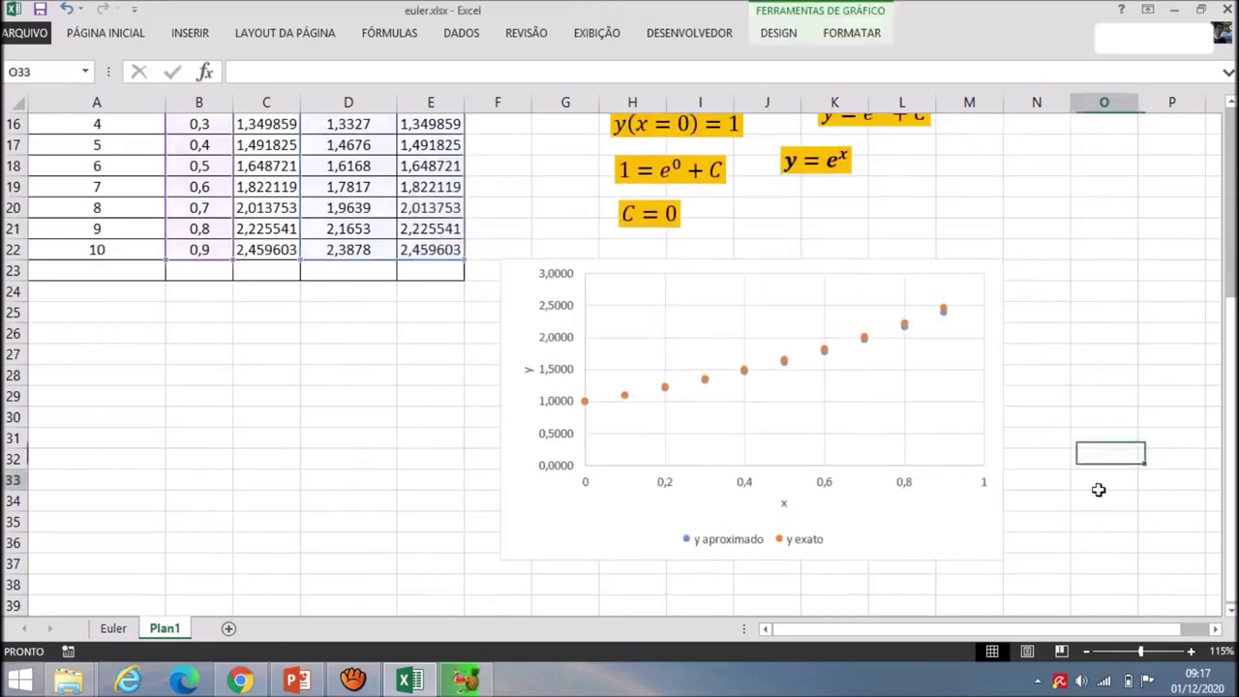
- Compare the y aproximado and y exato values in the solution table with their points on the scatter chart
{"action": "scroll", "coordinate": [1100, 494], "scroll_direction": "up", "scroll_amount": 5}
{"action": "scroll", "coordinate": [1100, 494], "scroll_direction": "down", "scroll_amount": 4}
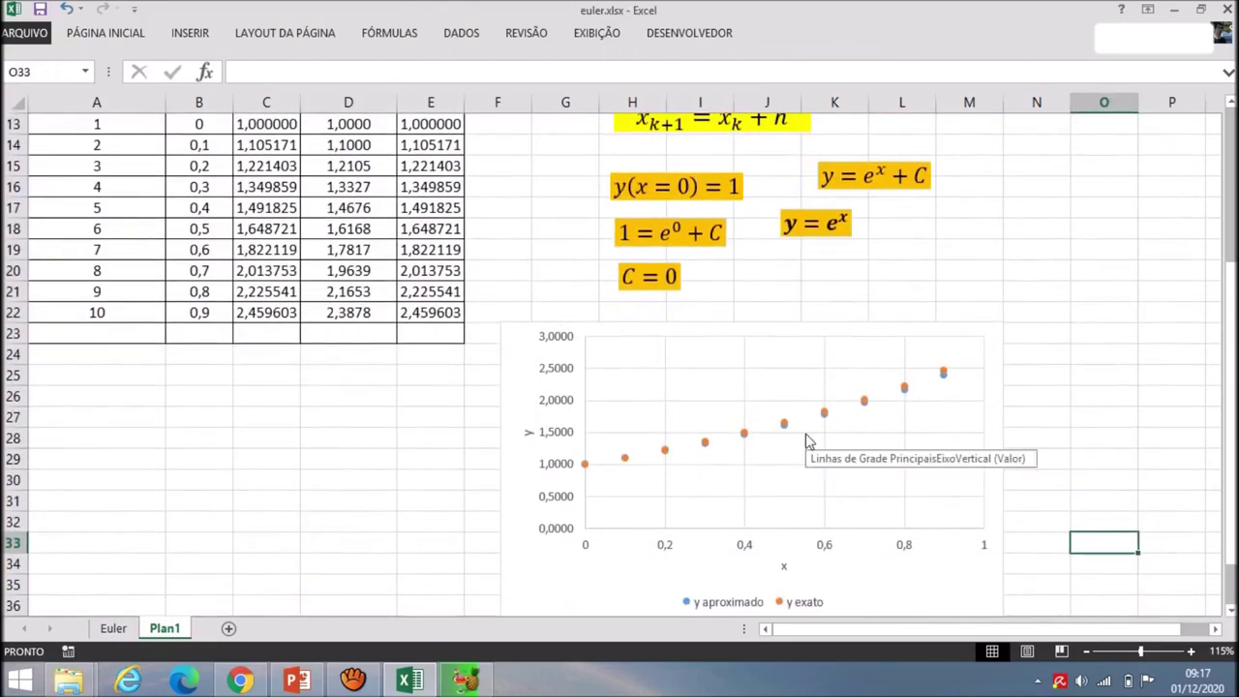
{"action": "scroll", "coordinate": [808, 441], "scroll_direction": "up", "scroll_amount": 4}
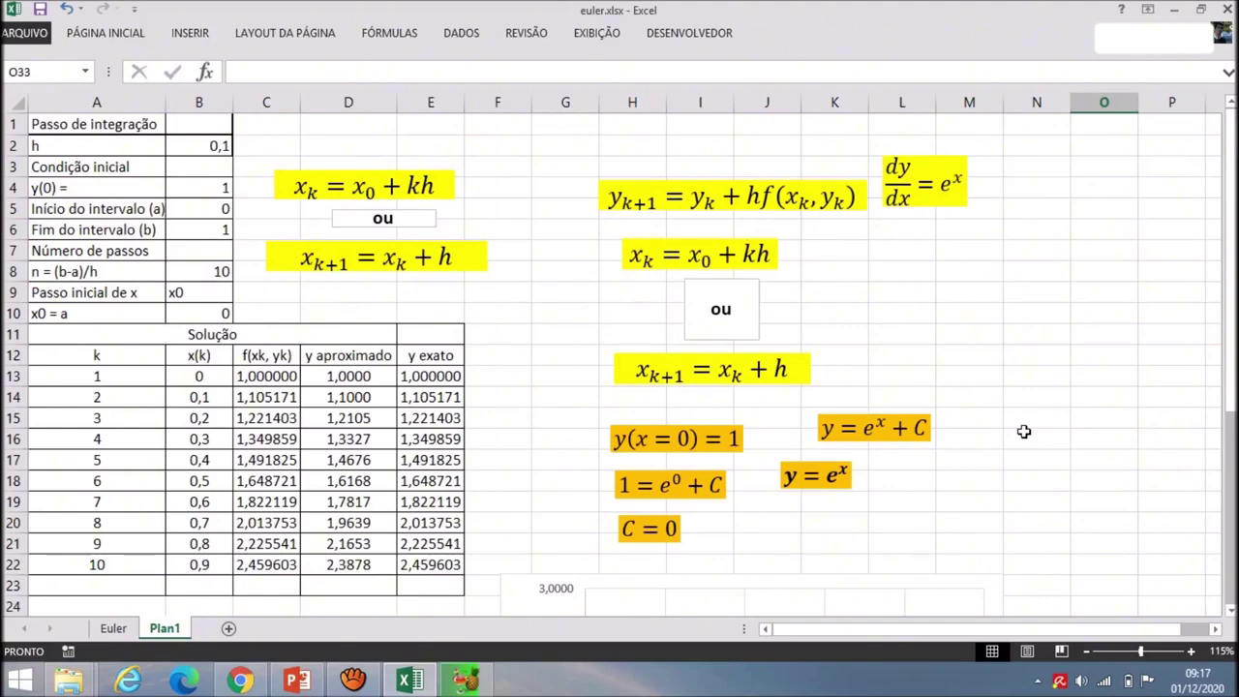
{"action": "scroll", "coordinate": [949, 478], "scroll_direction": "down", "scroll_amount": 1}
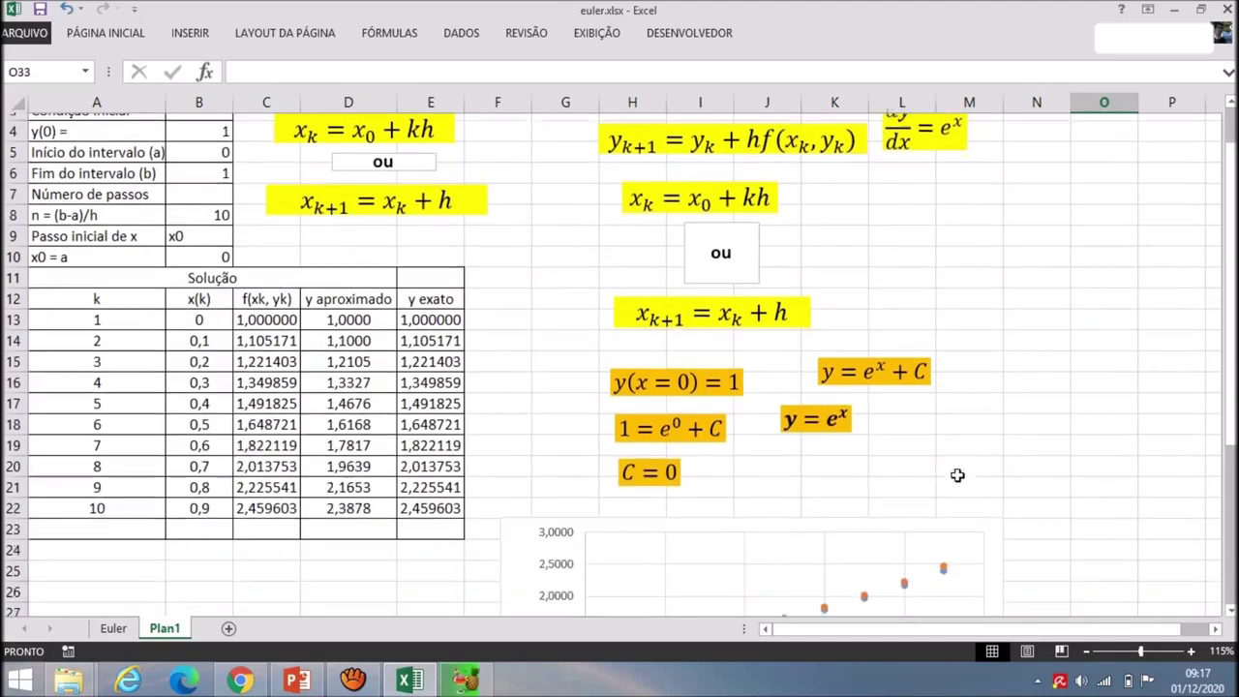
{"action": "scroll", "coordinate": [1055, 408], "scroll_direction": "down", "scroll_amount": 2}
{"action": "scroll", "coordinate": [1060, 415], "scroll_direction": "down", "scroll_amount": 2}
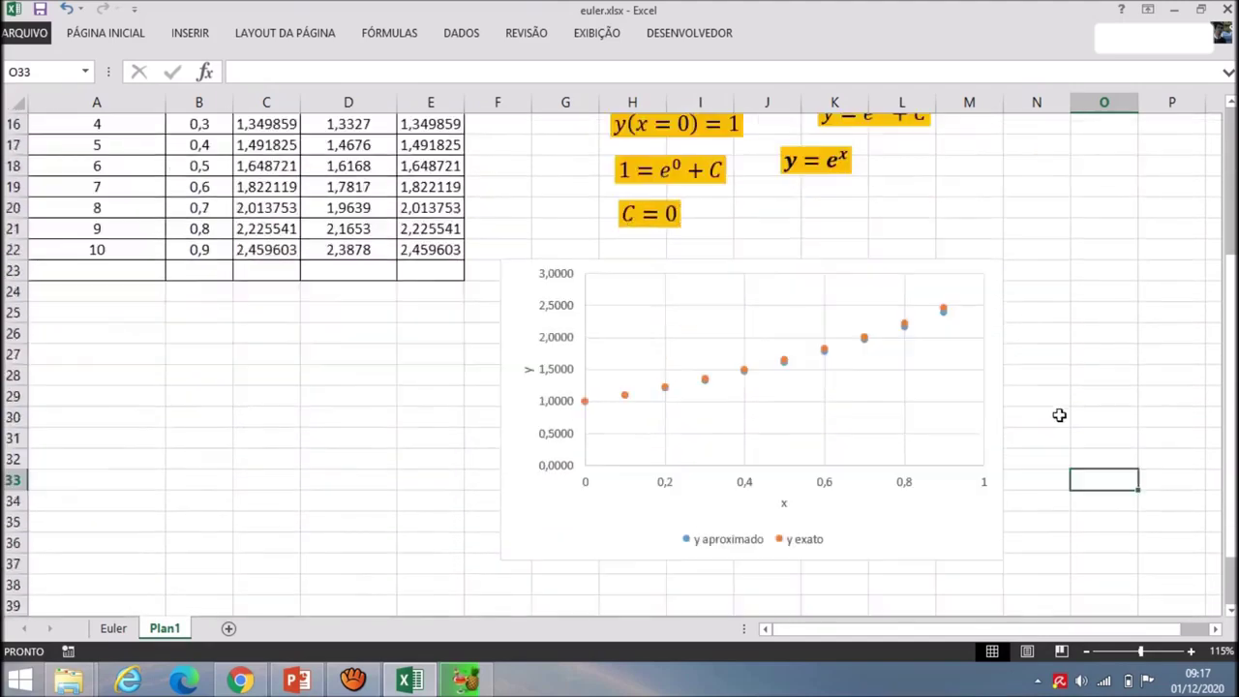
{"action": "scroll", "coordinate": [1064, 411], "scroll_direction": "up", "scroll_amount": 4}
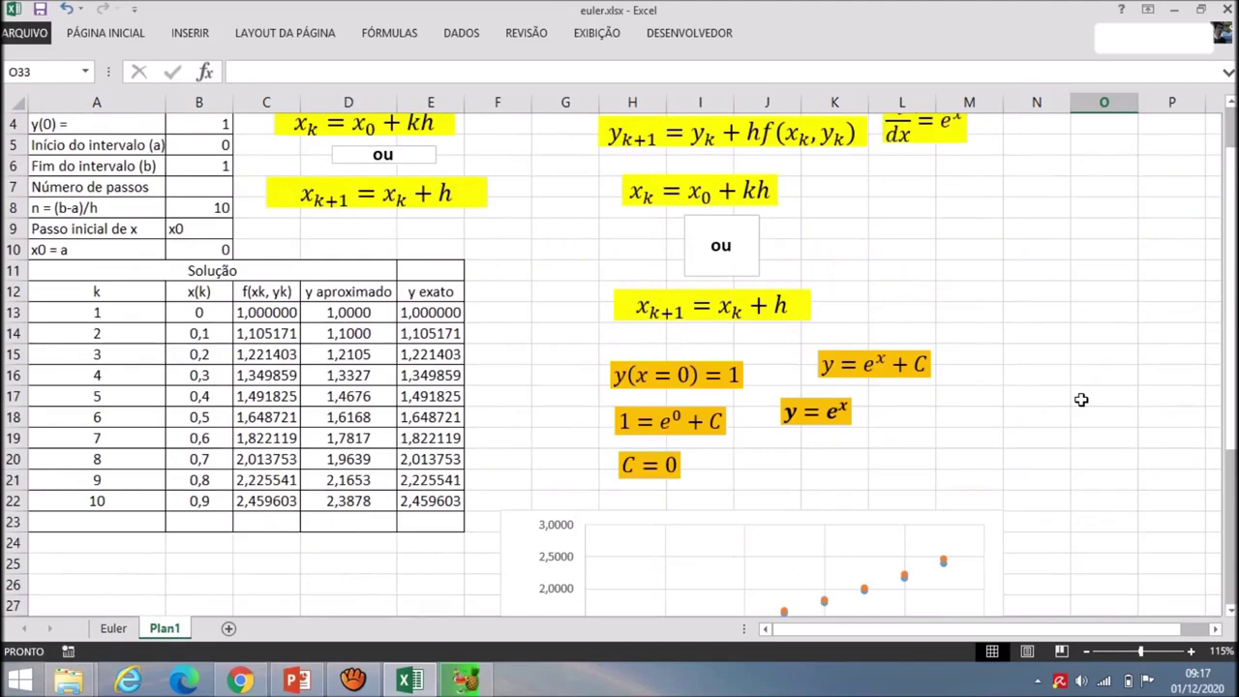
{"action": "scroll", "coordinate": [1081, 399], "scroll_direction": "up", "scroll_amount": 1}
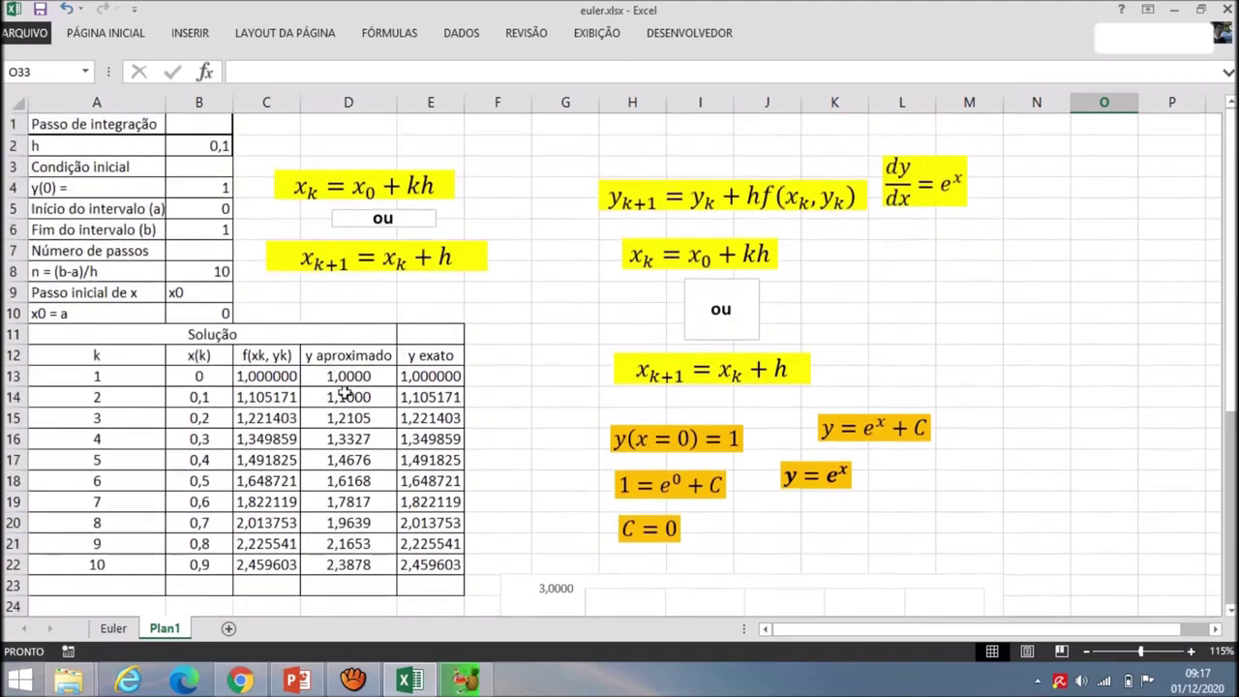
{"action": "scroll", "coordinate": [1008, 377], "scroll_direction": "down", "scroll_amount": 6}
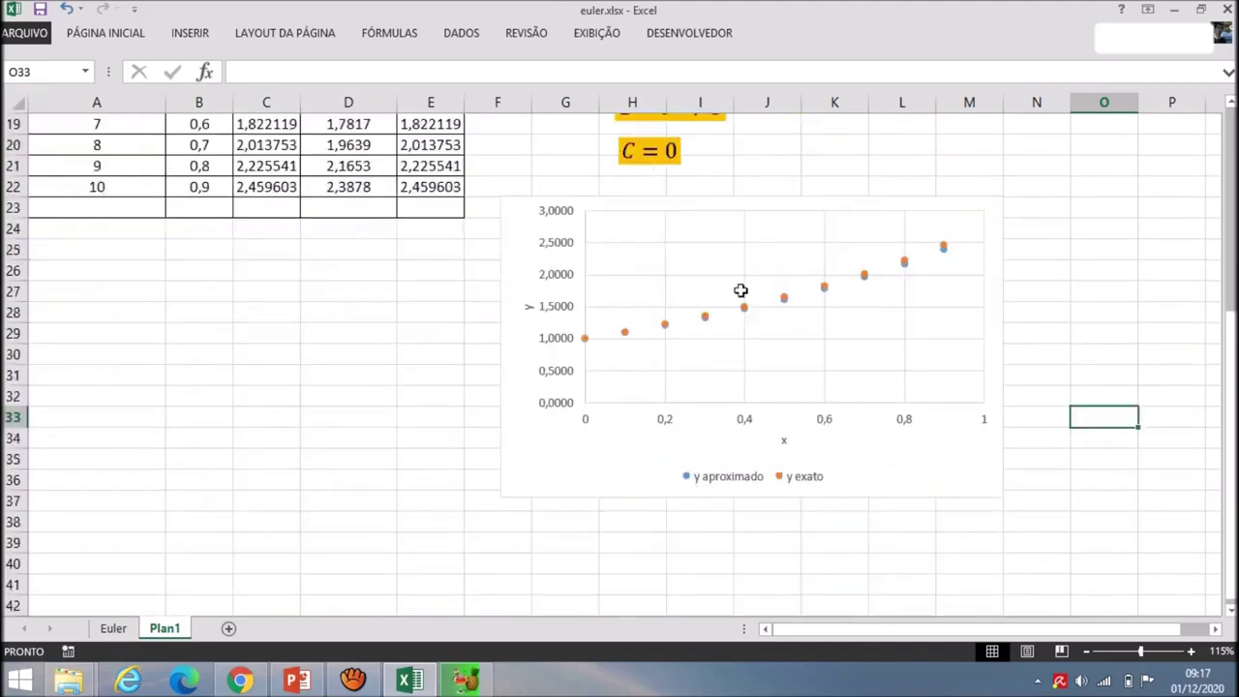